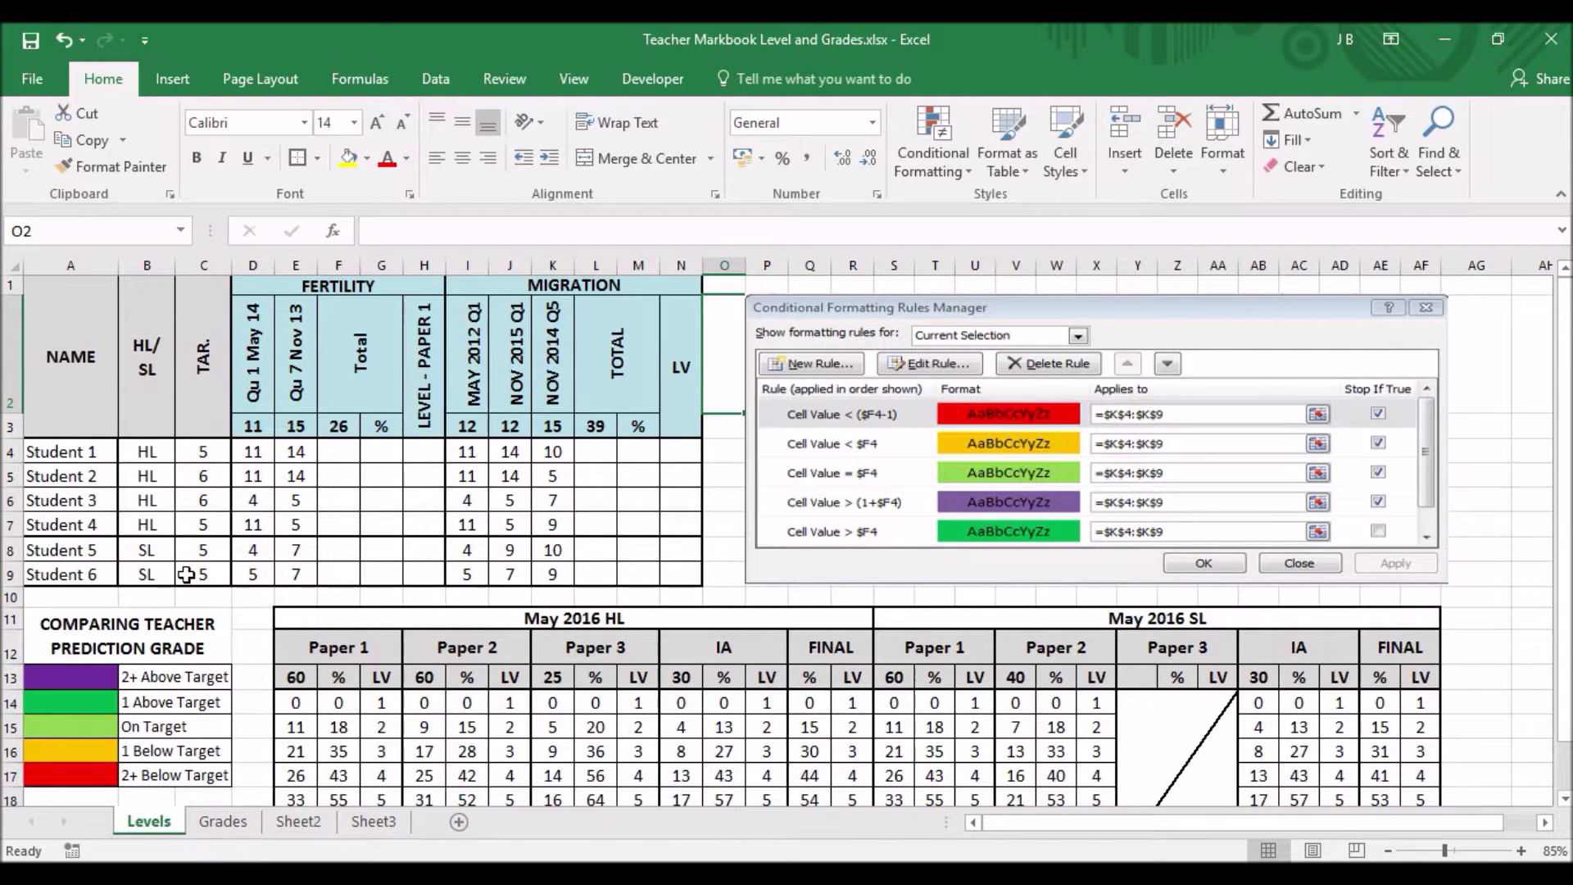
# - Enter =SUM(D4:E4) in F4 to total Student 1's two Fertility marks, giving 25
pyautogui.click(338, 451)
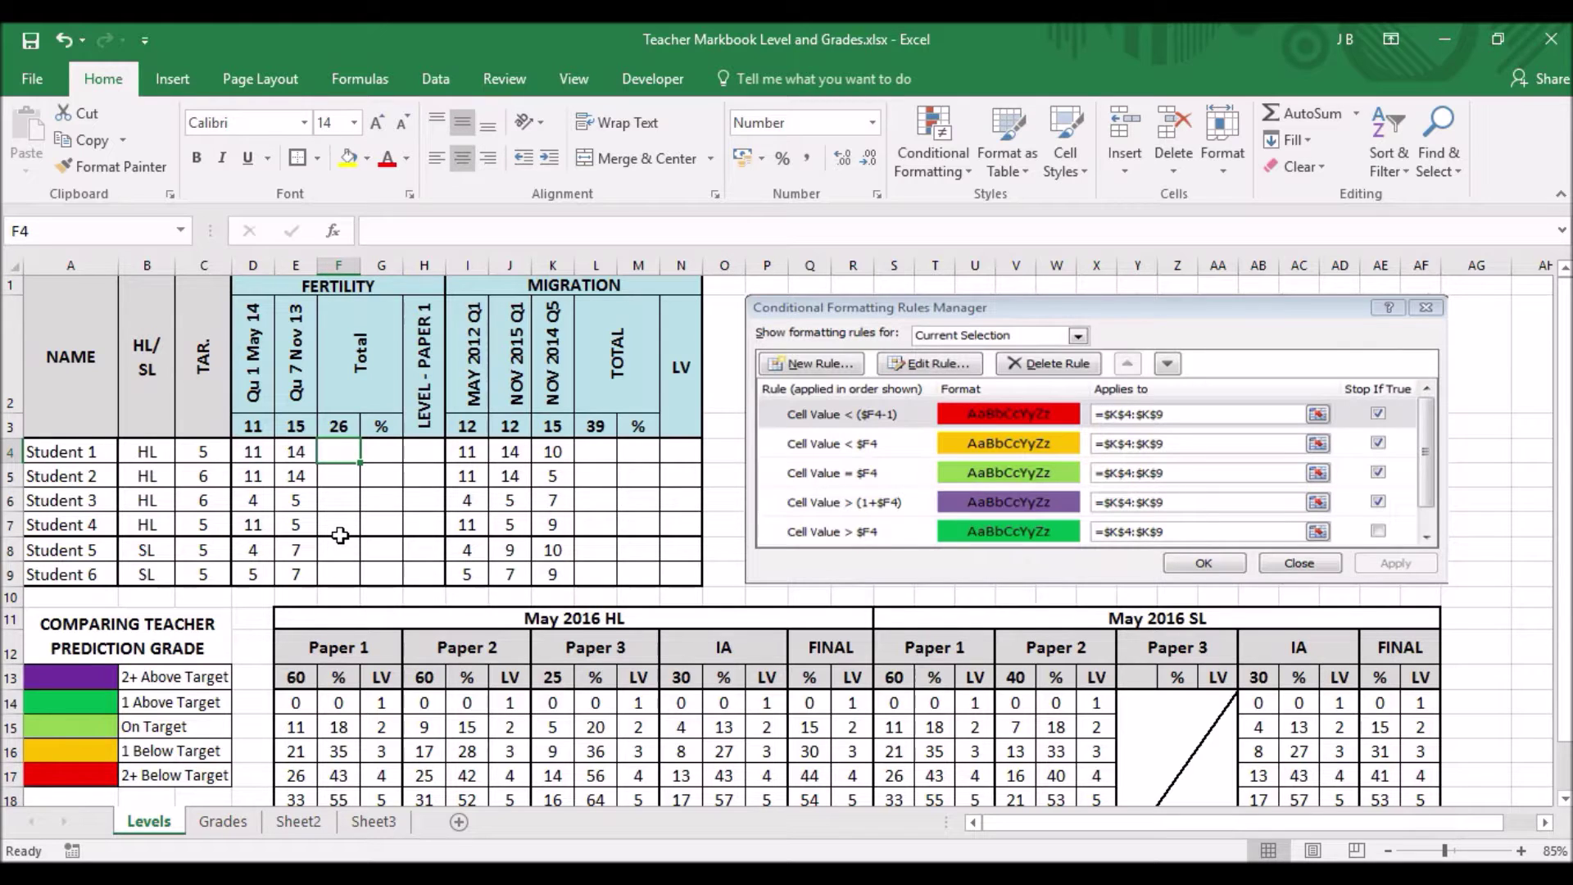
pyautogui.write('=sum(')
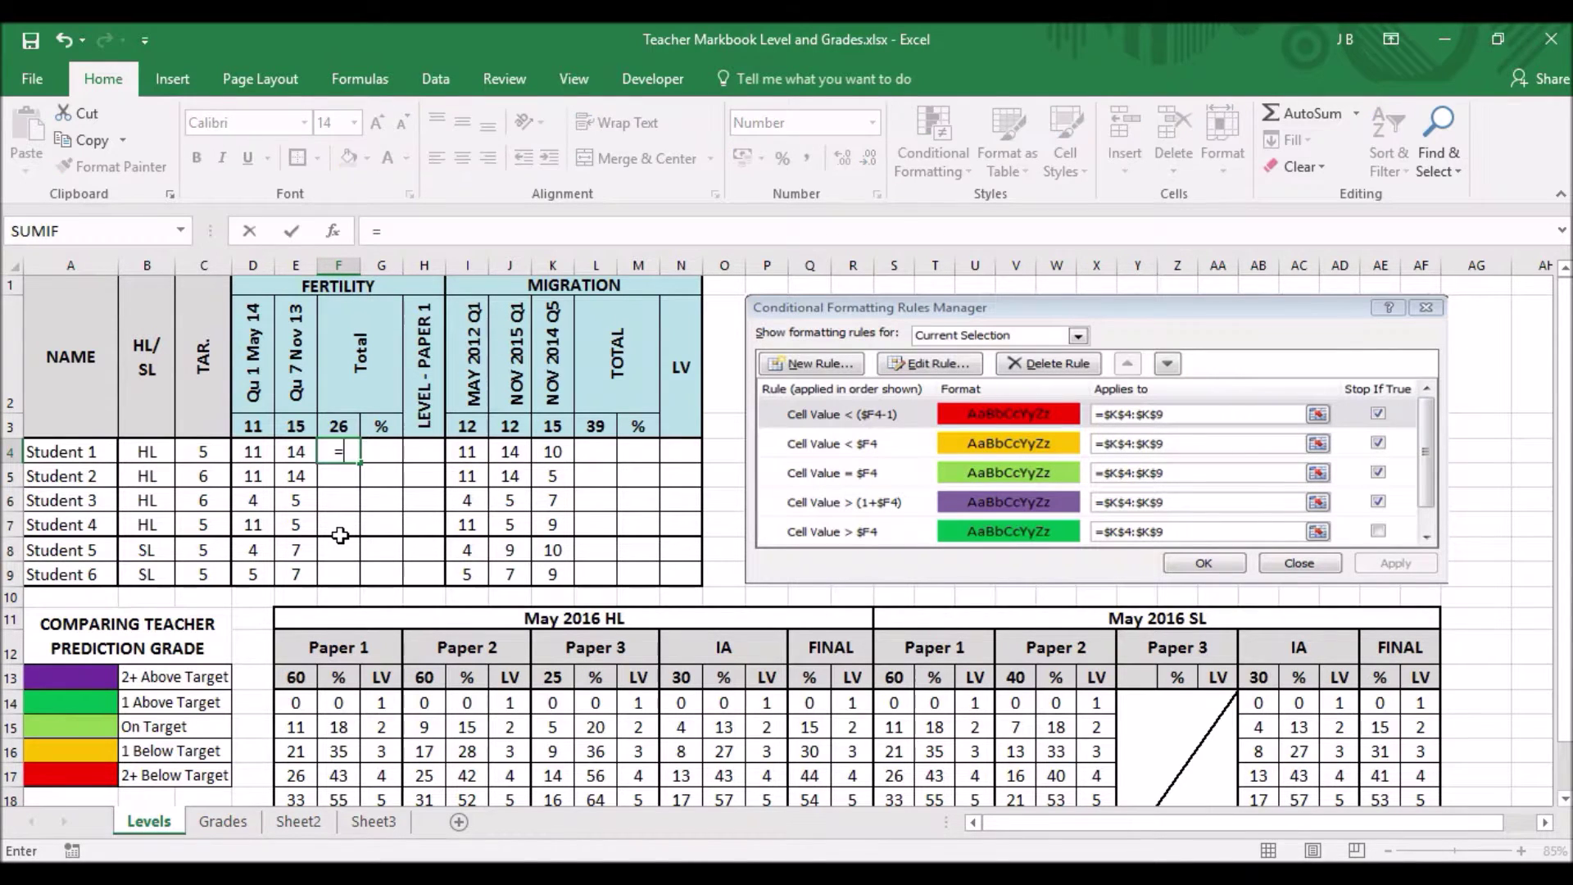
pyautogui.click(248, 452)
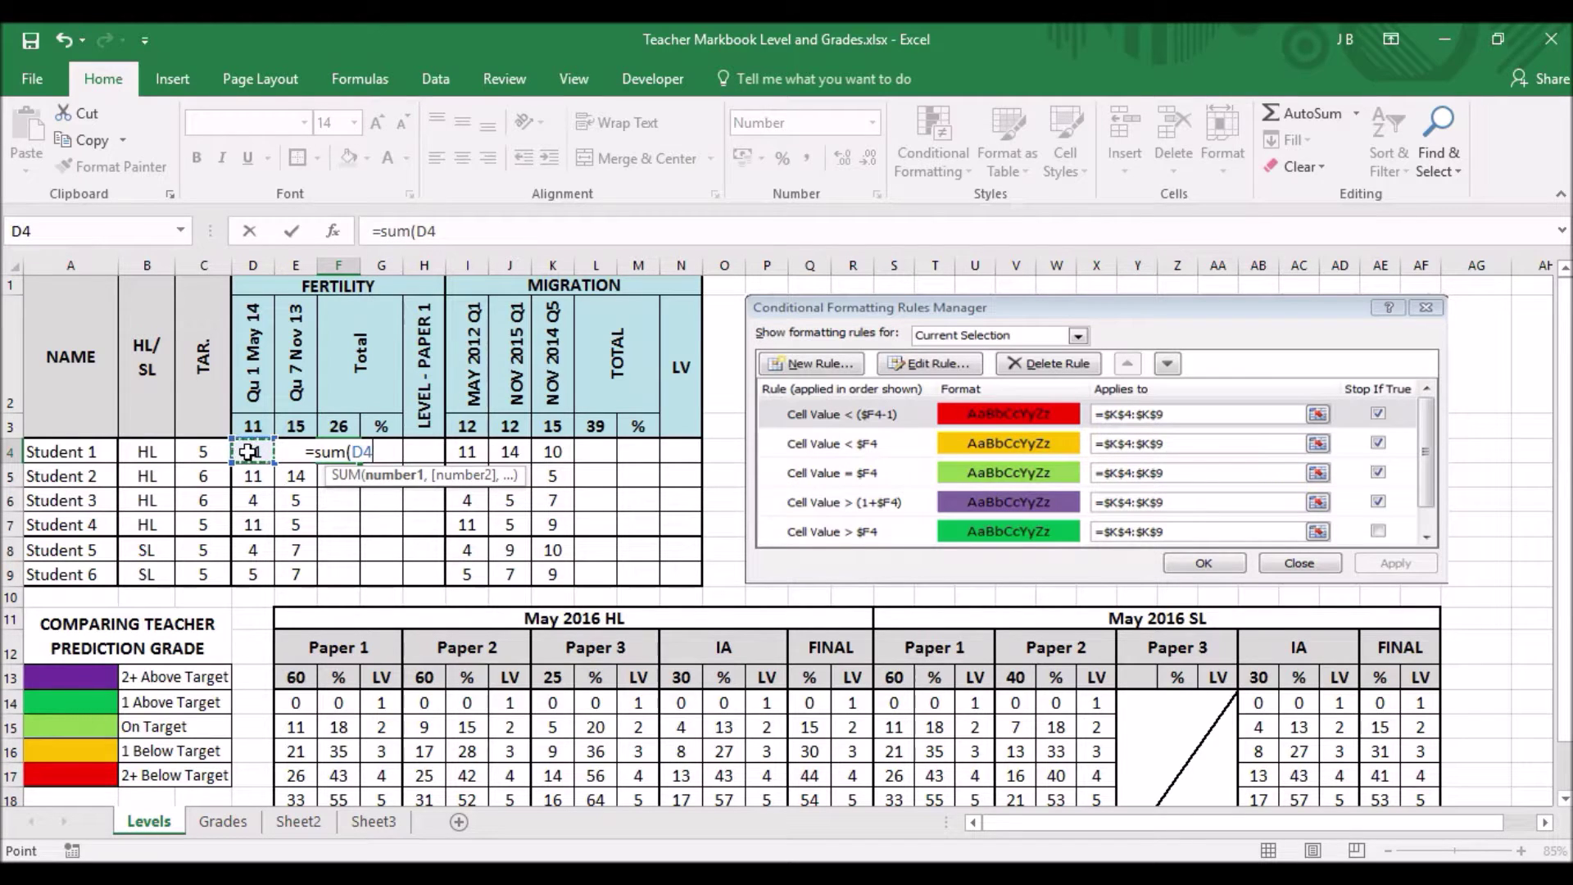
pyautogui.hotkey('shift', 'Right')
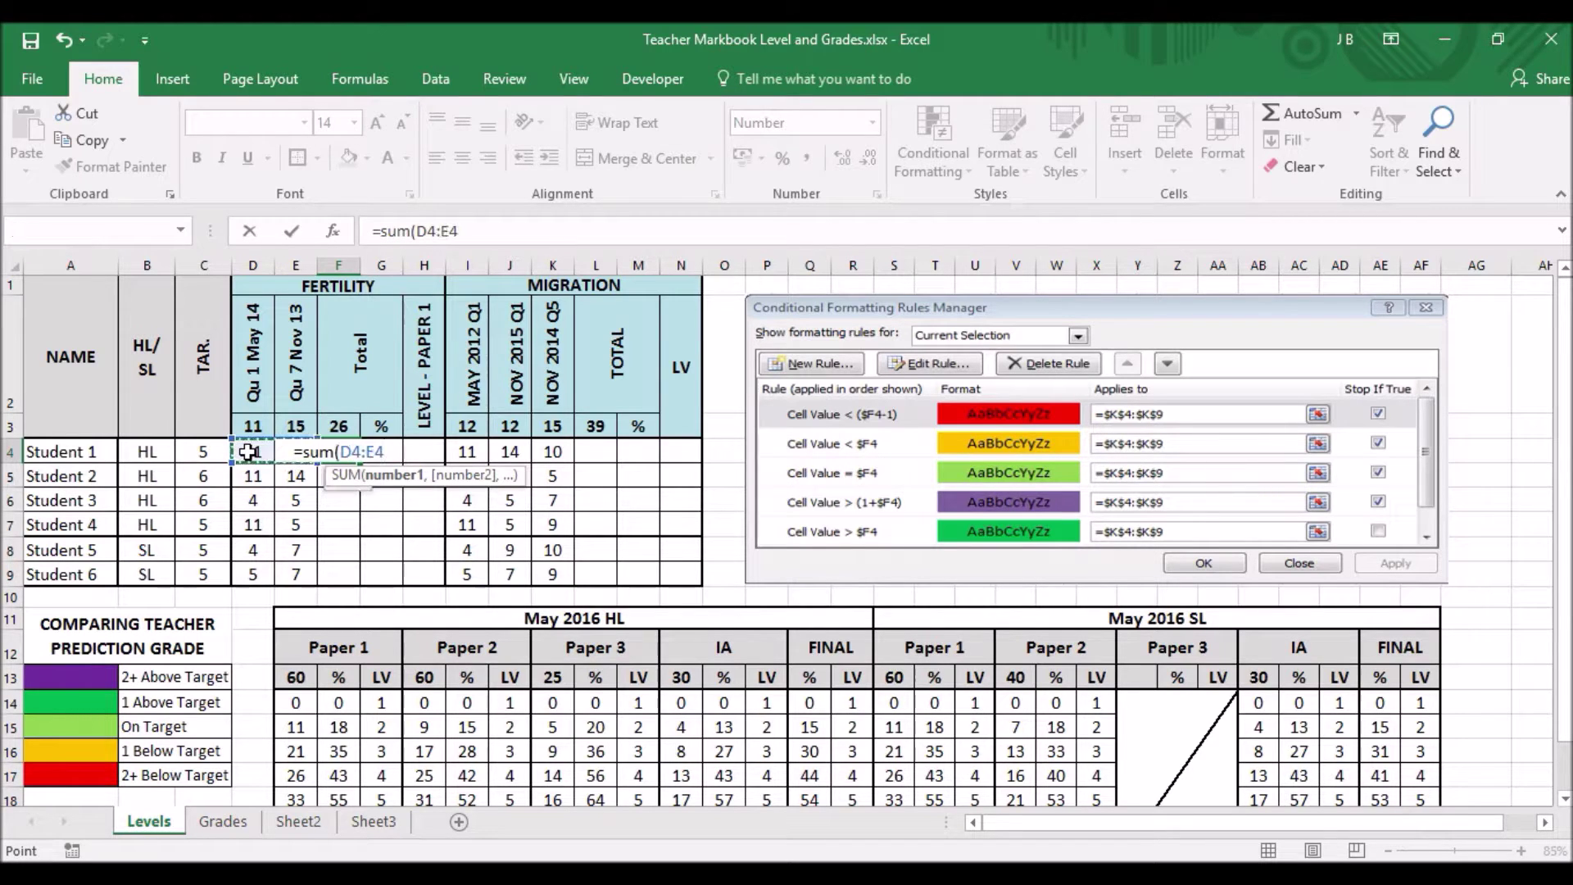
pyautogui.press('Return')
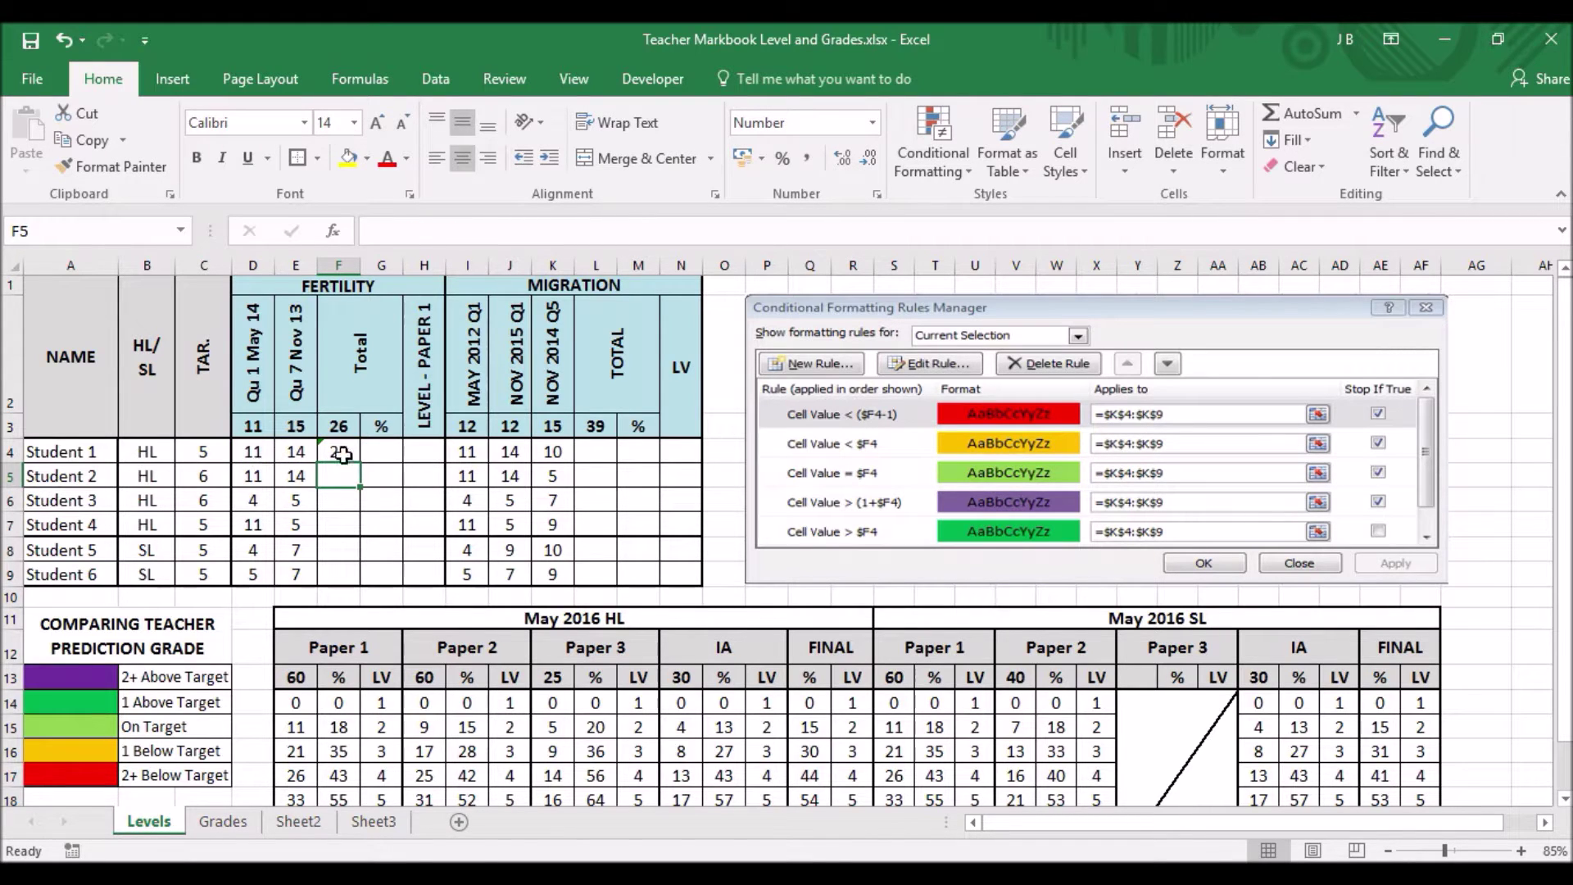
# - Enter =F4/26*100 in G4 so Student 1's Fertility percentage shows 96
pyautogui.click(394, 450)
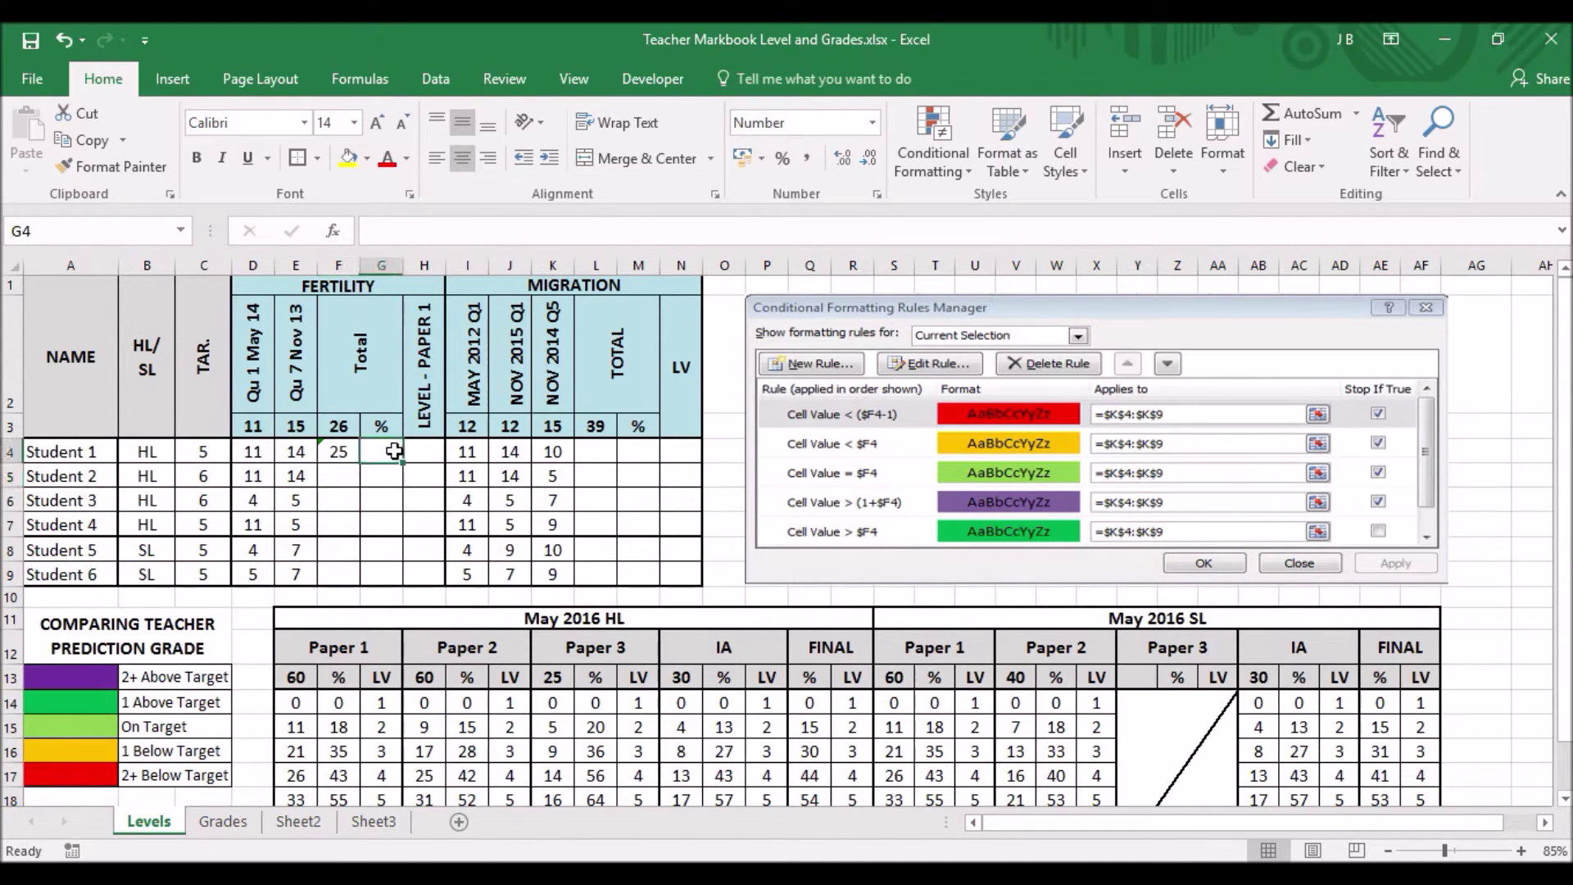
pyautogui.write('=')
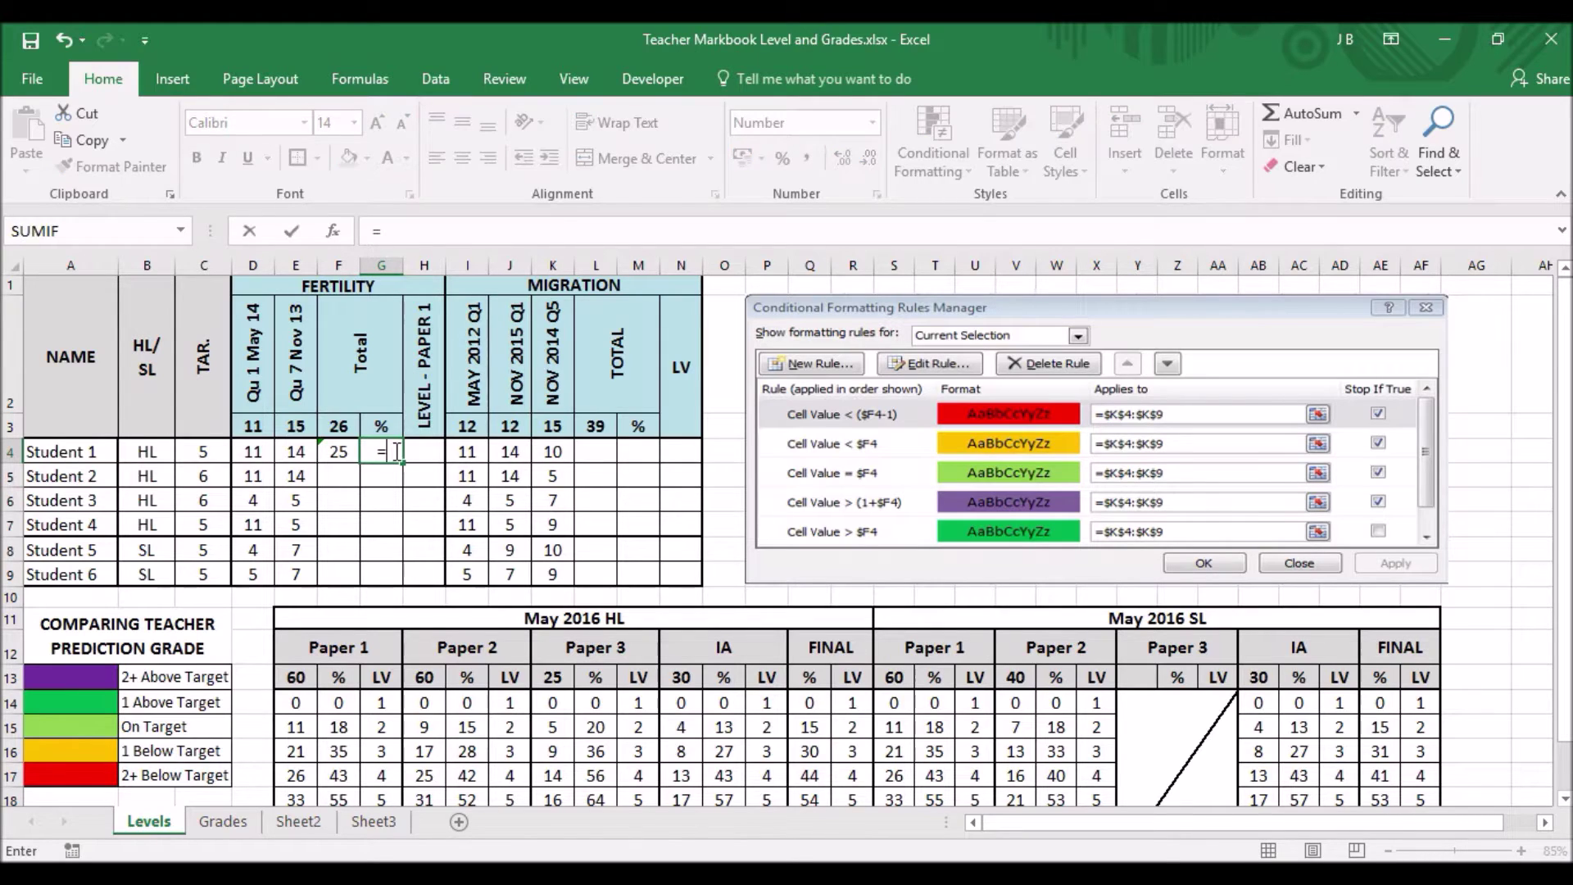
pyautogui.click(337, 452)
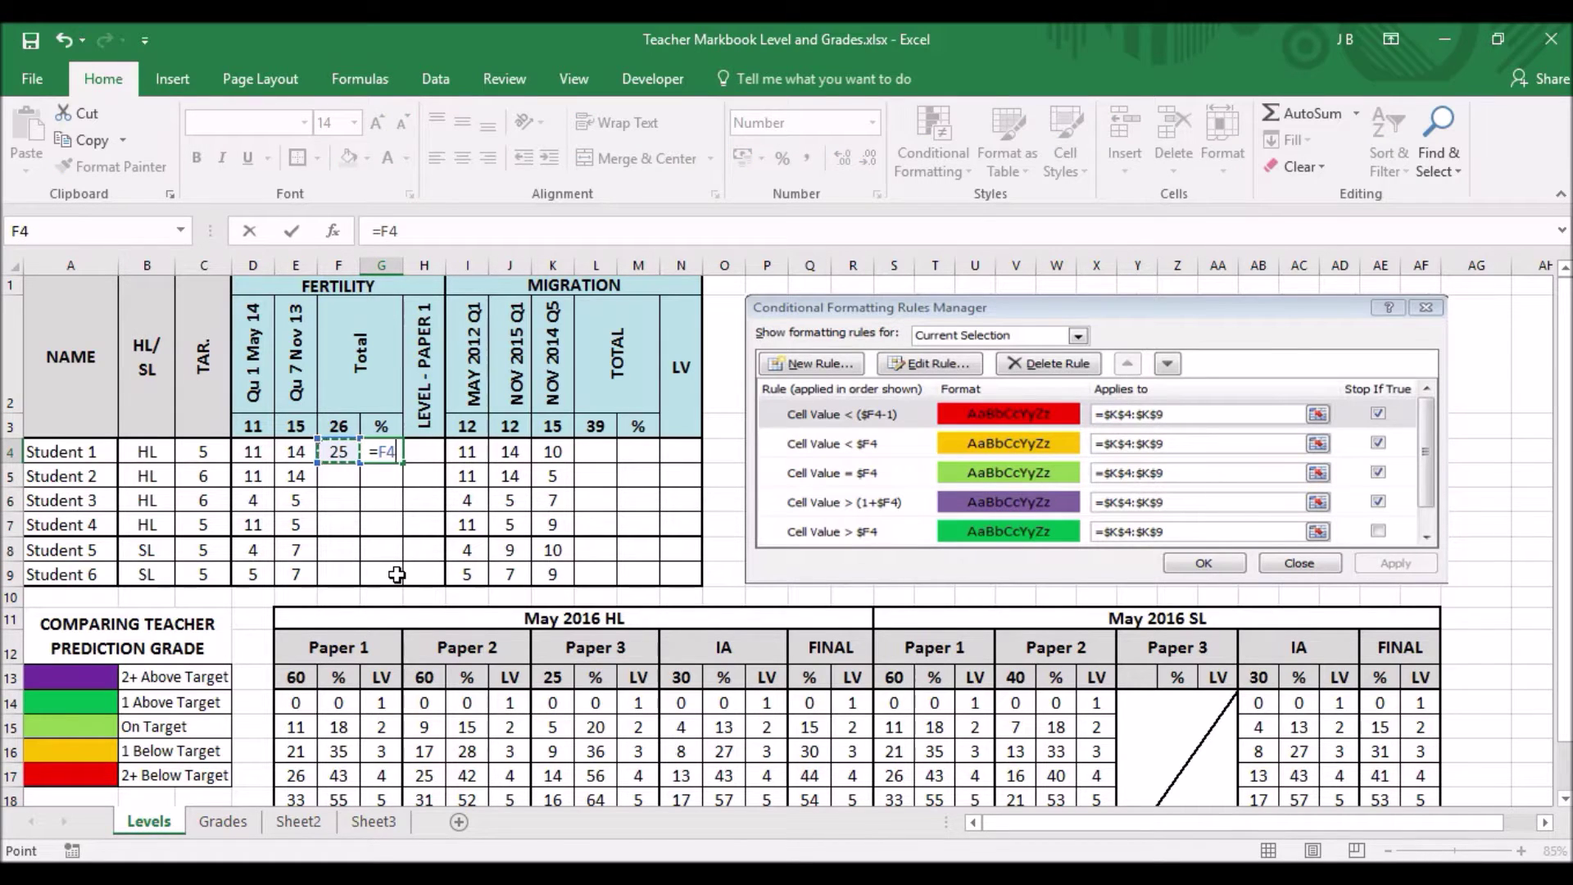
pyautogui.write('/26')
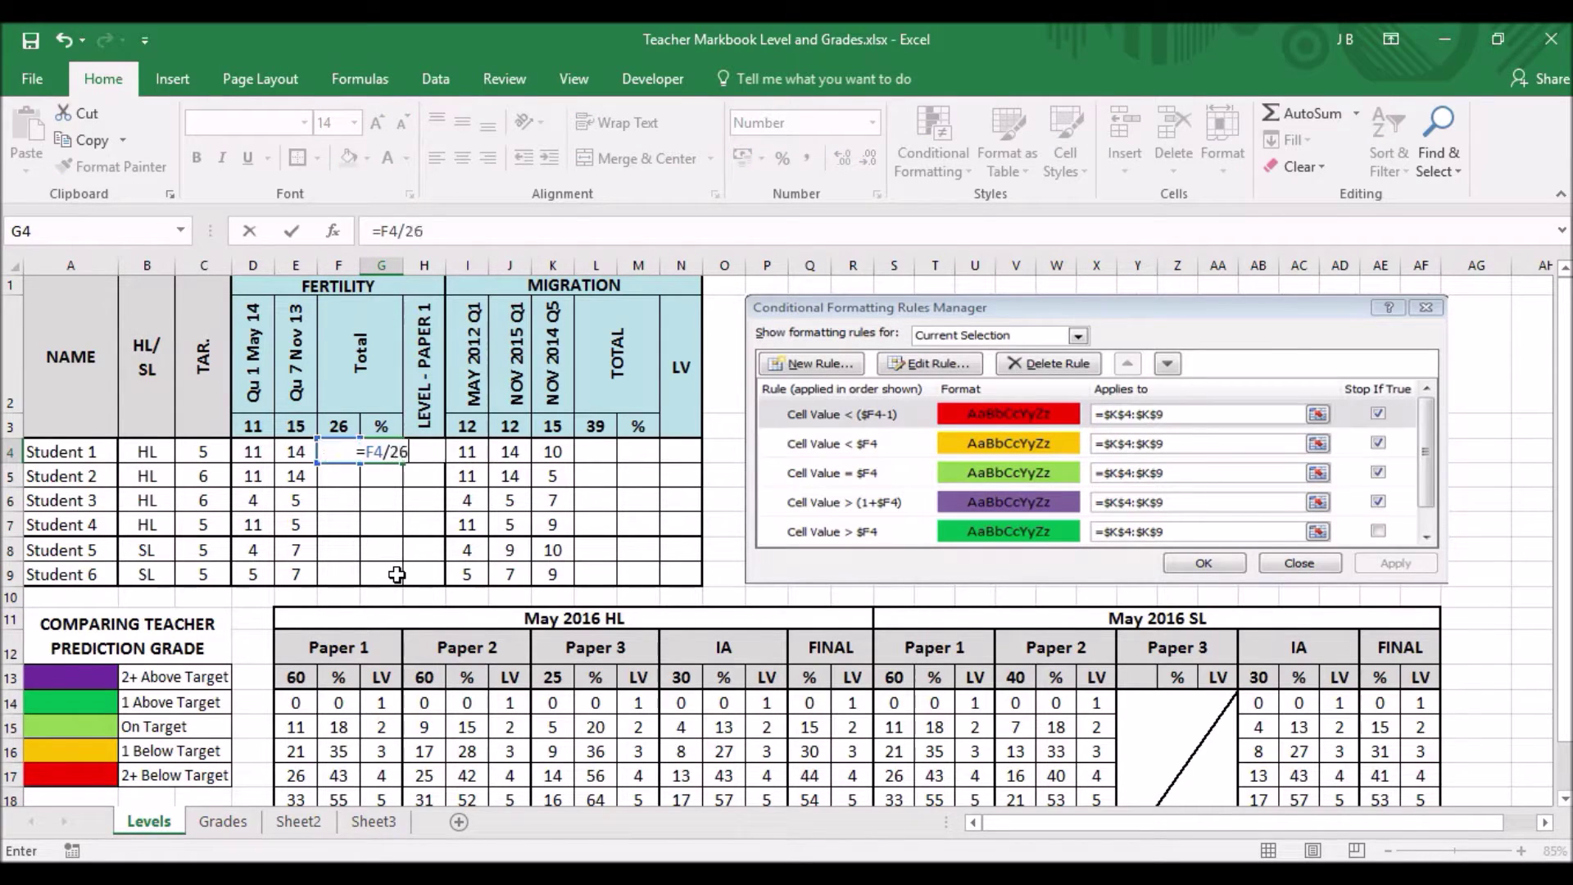
pyautogui.write('*100')
pyautogui.press('Return')
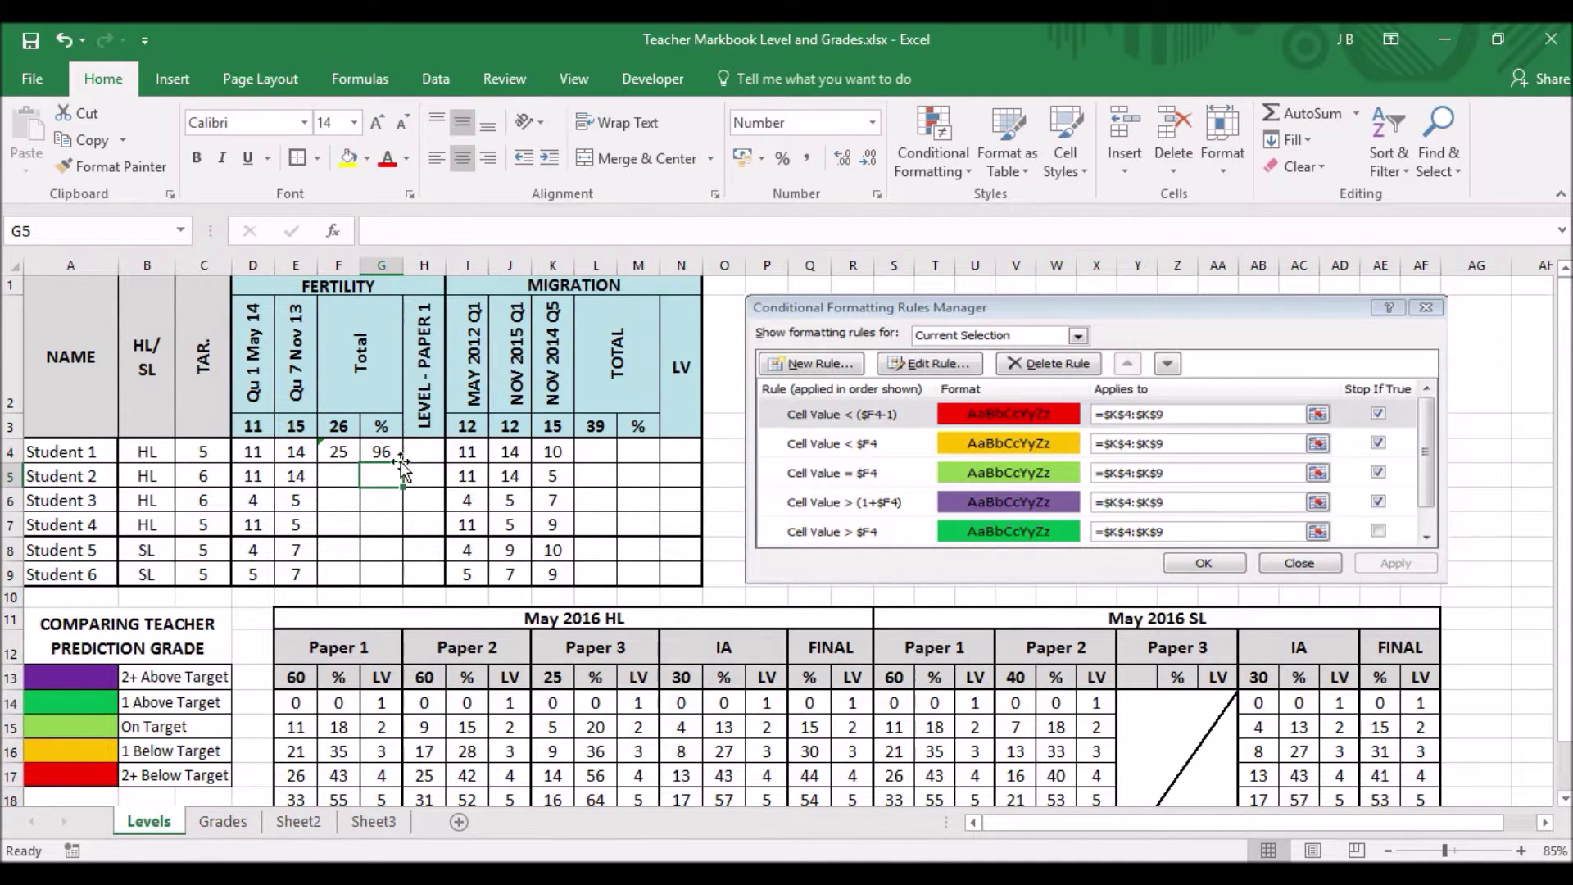
pyautogui.click(430, 447)
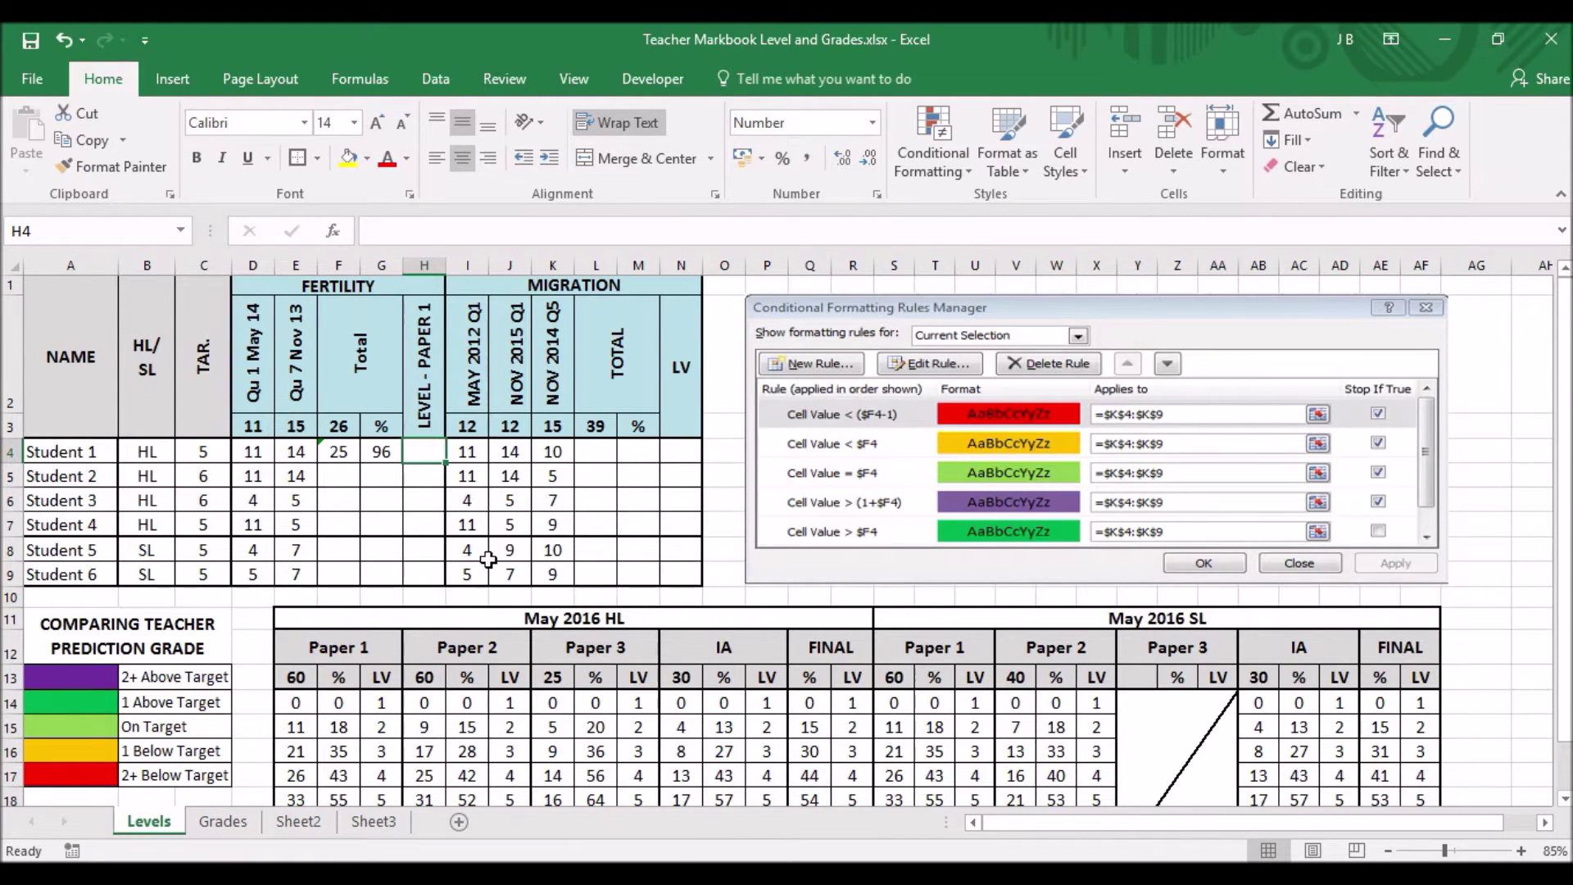
pyautogui.scroll(-1, 489, 560)
pyautogui.scroll(1, 389, 490)
pyautogui.scroll(-1, 434, 589)
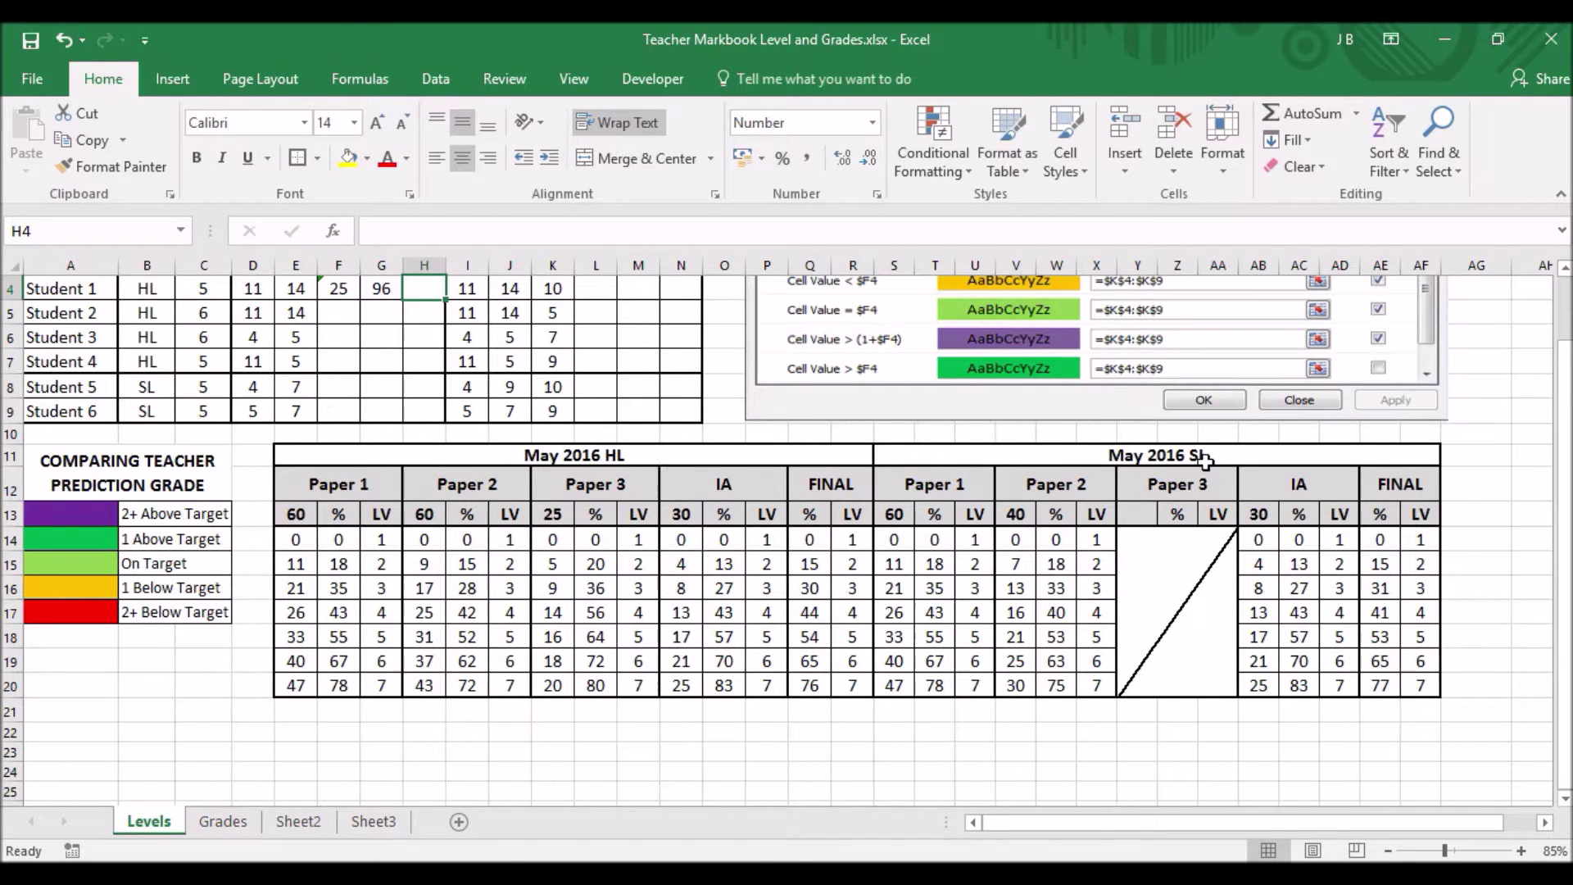
pyautogui.scroll(2, 716, 626)
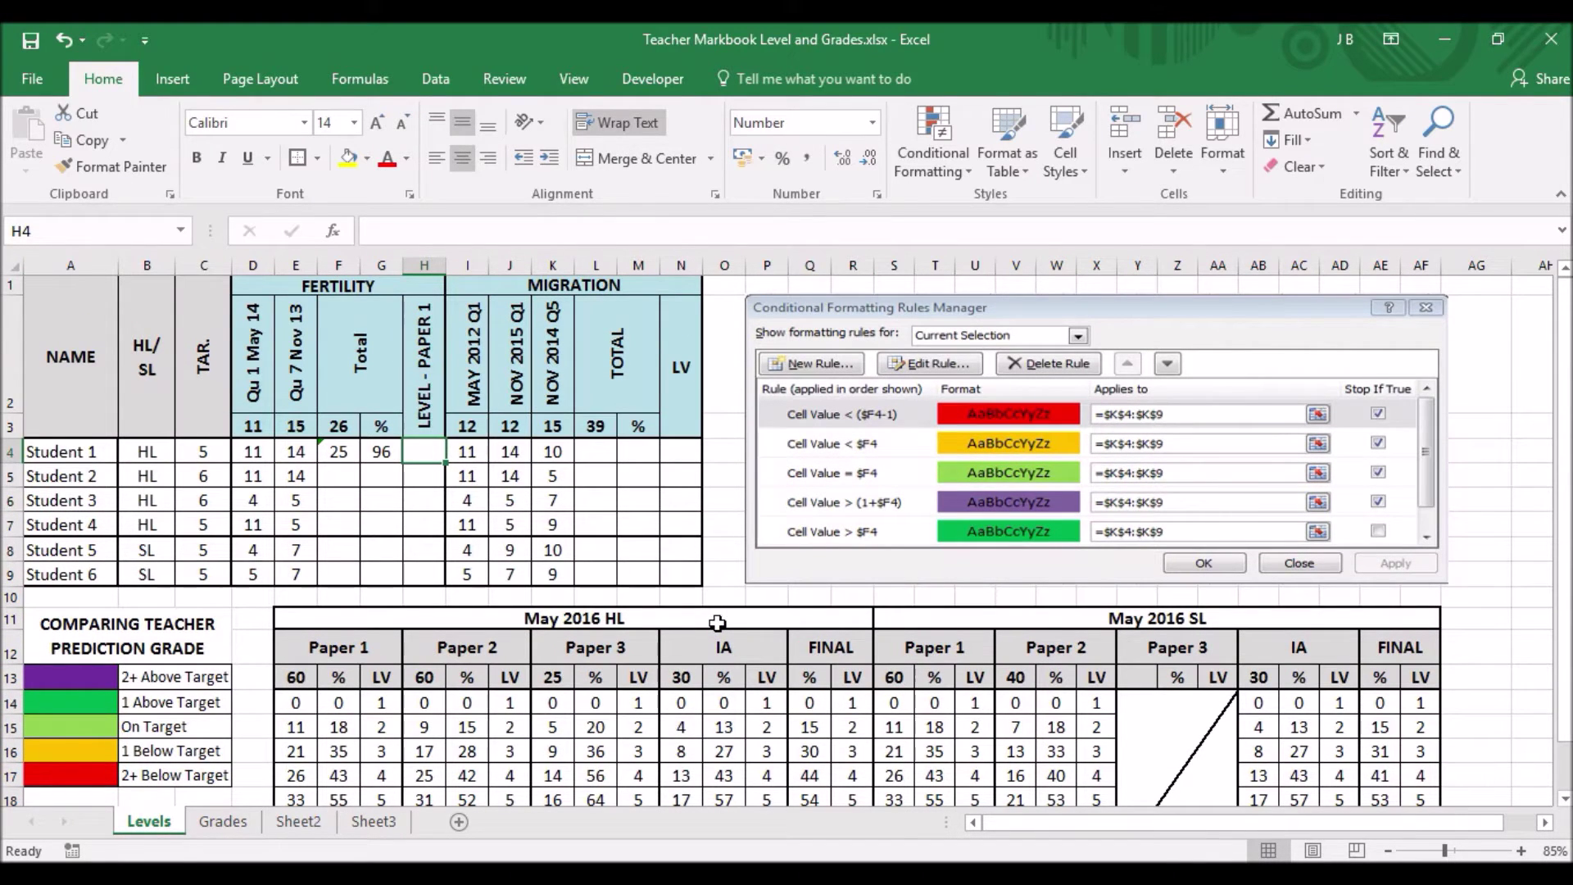
# - Start H4's formula as =VLOOKUP(G4, with the HL Paper 1 % and LV table F14:G20
pyautogui.click(427, 231)
pyautogui.write('=')
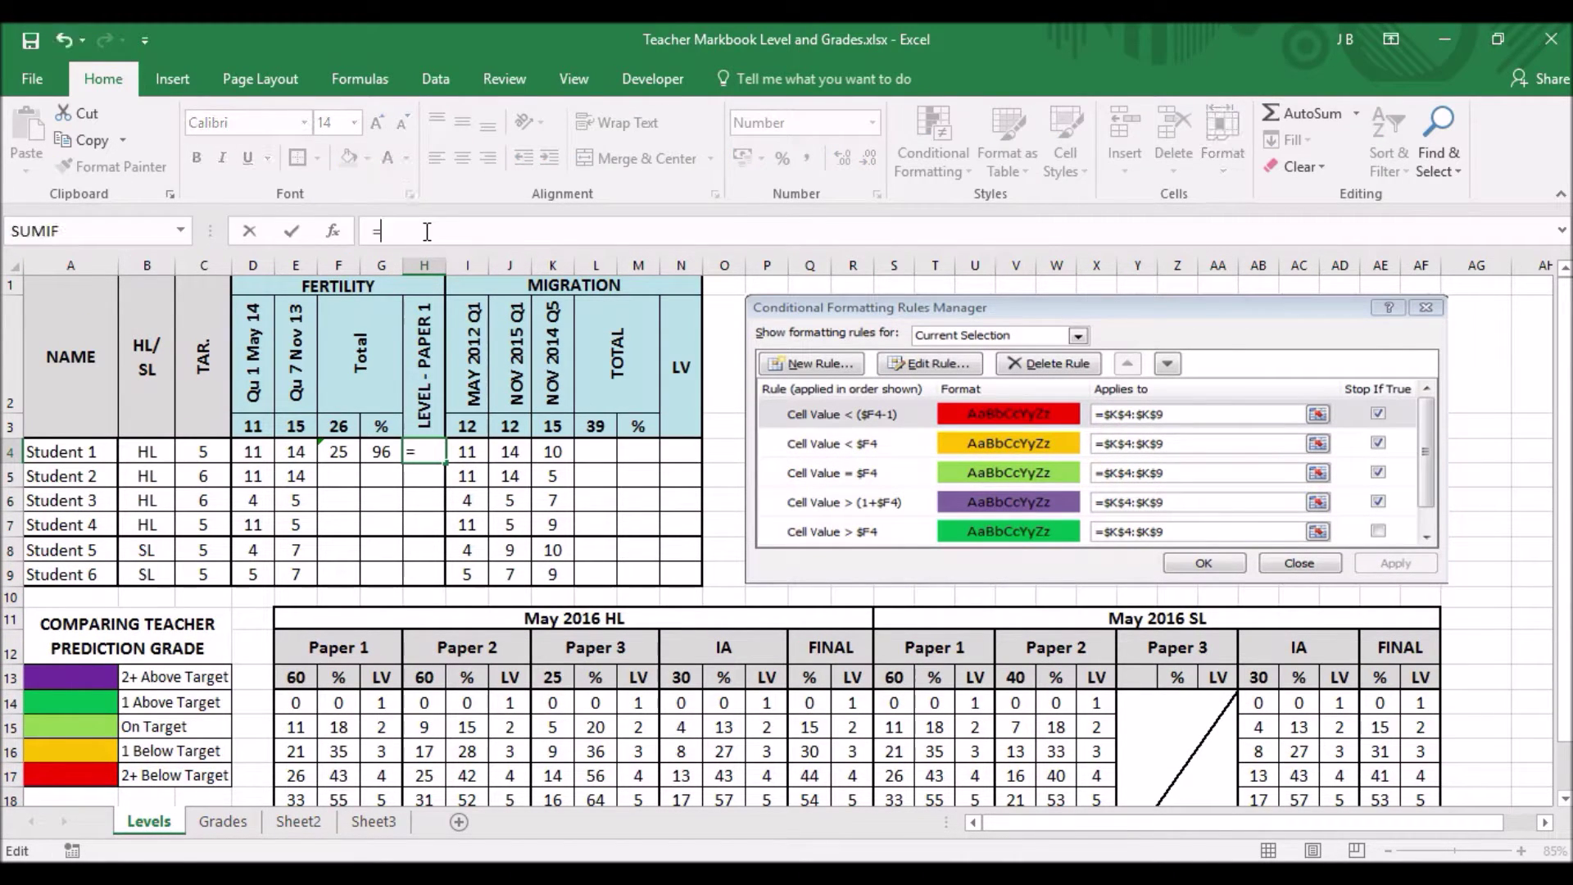
pyautogui.write('vlookup(')
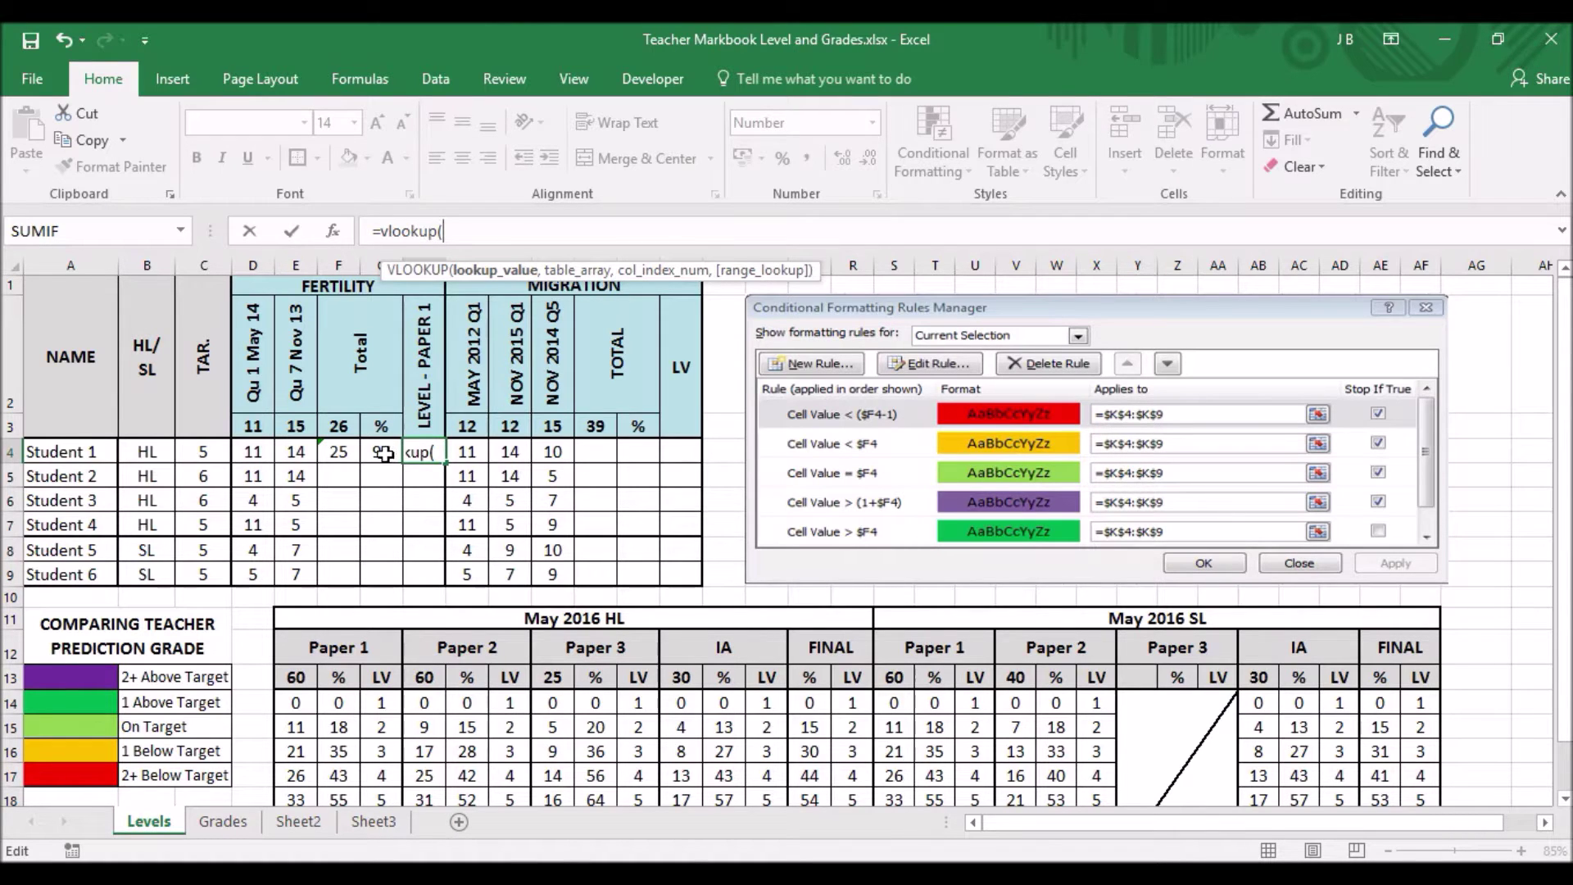
pyautogui.click(383, 453)
pyautogui.write(',')
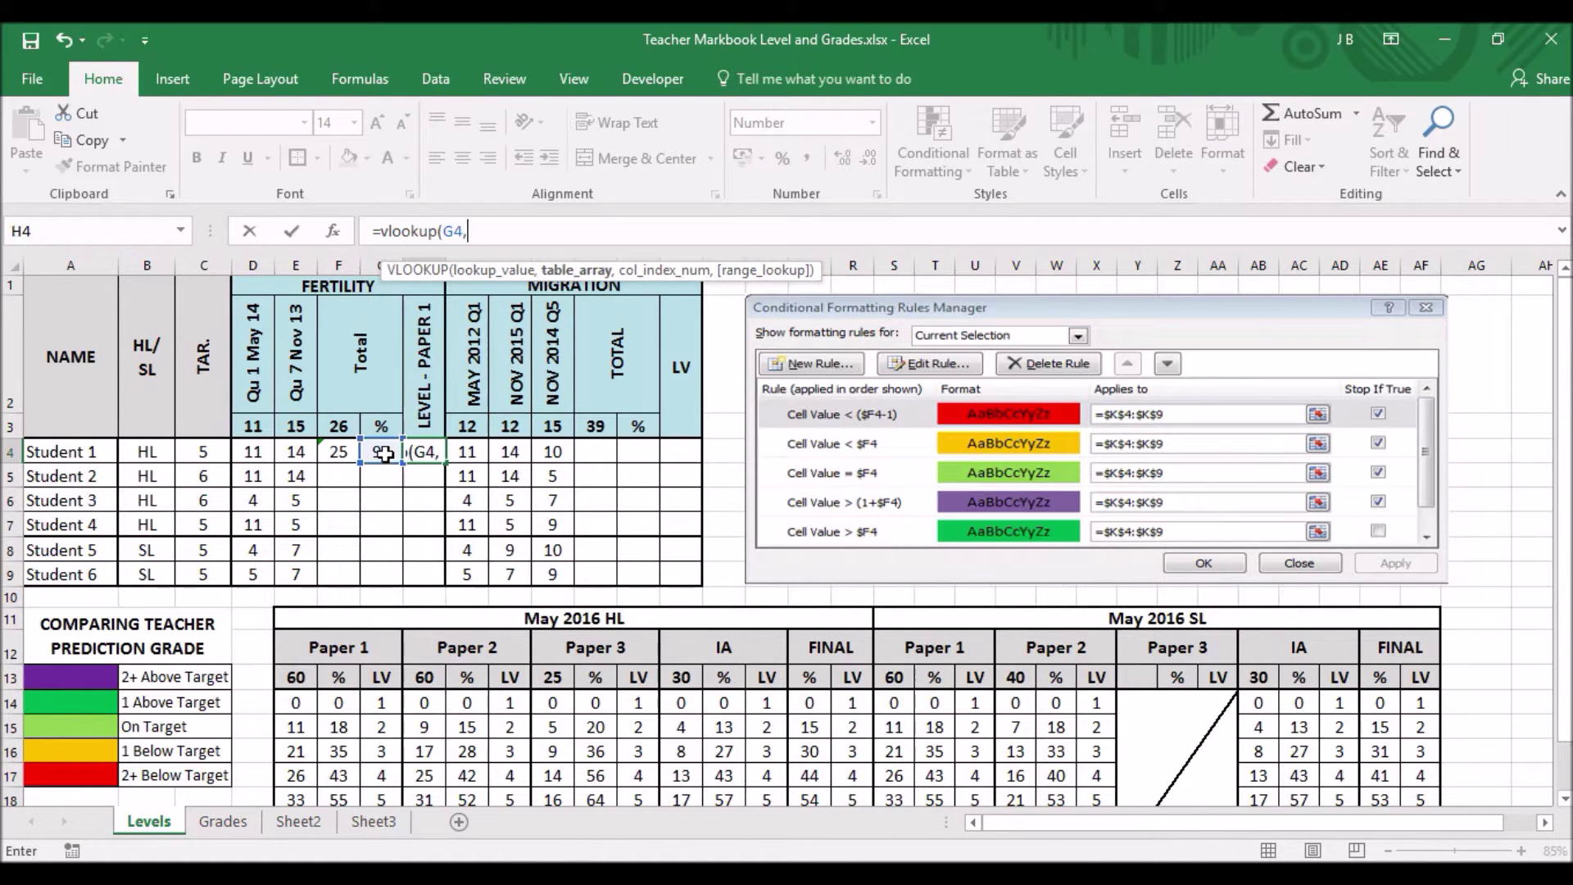
pyautogui.scroll(-1, 385, 503)
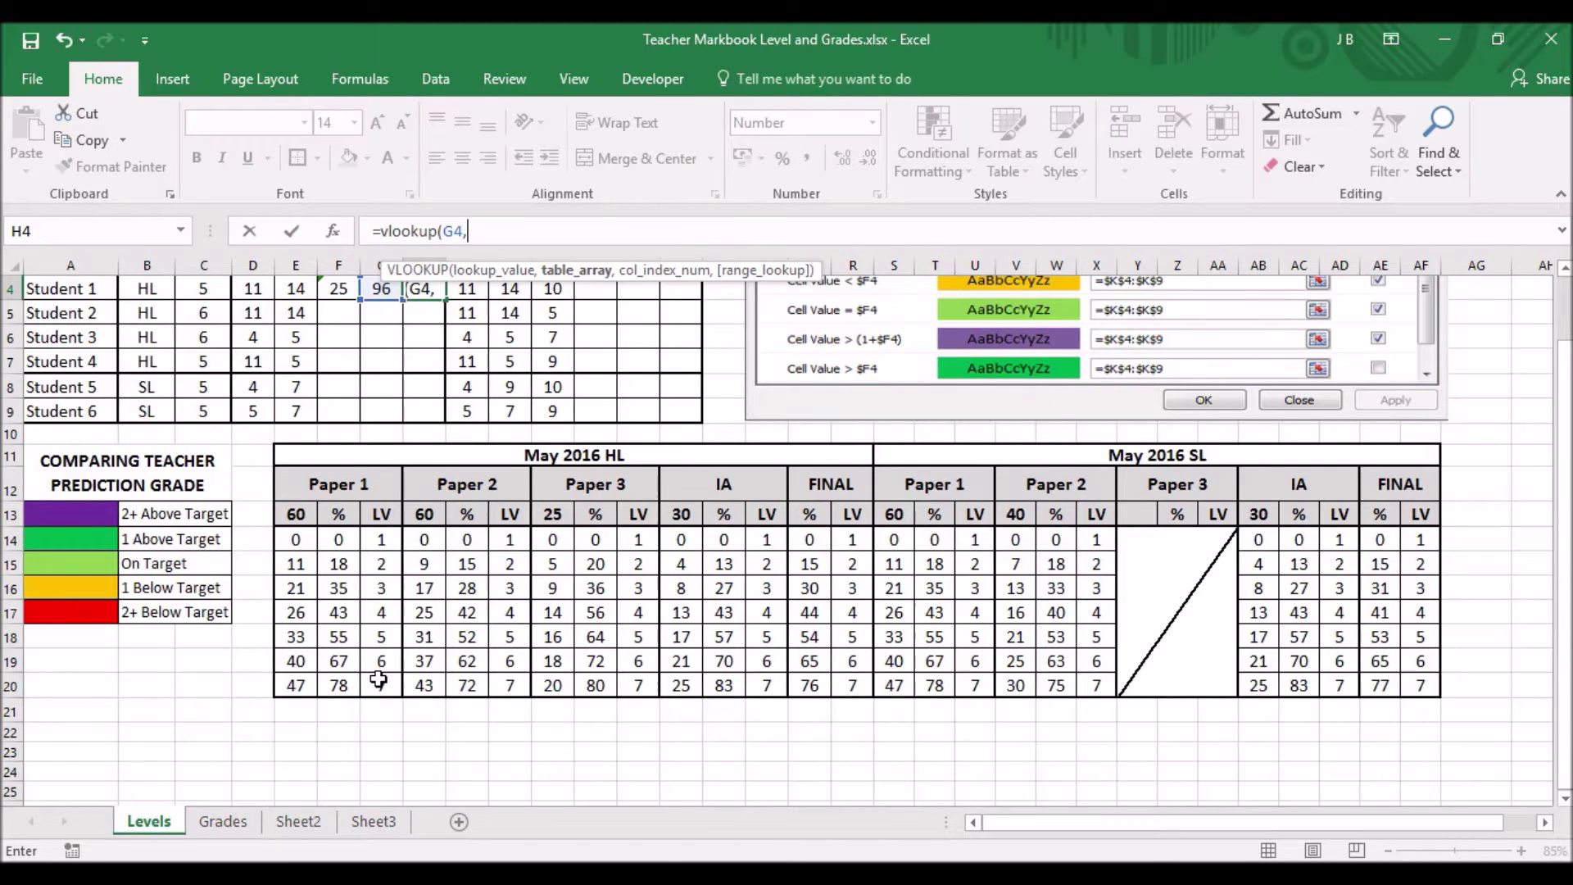
pyautogui.scroll(1, 378, 679)
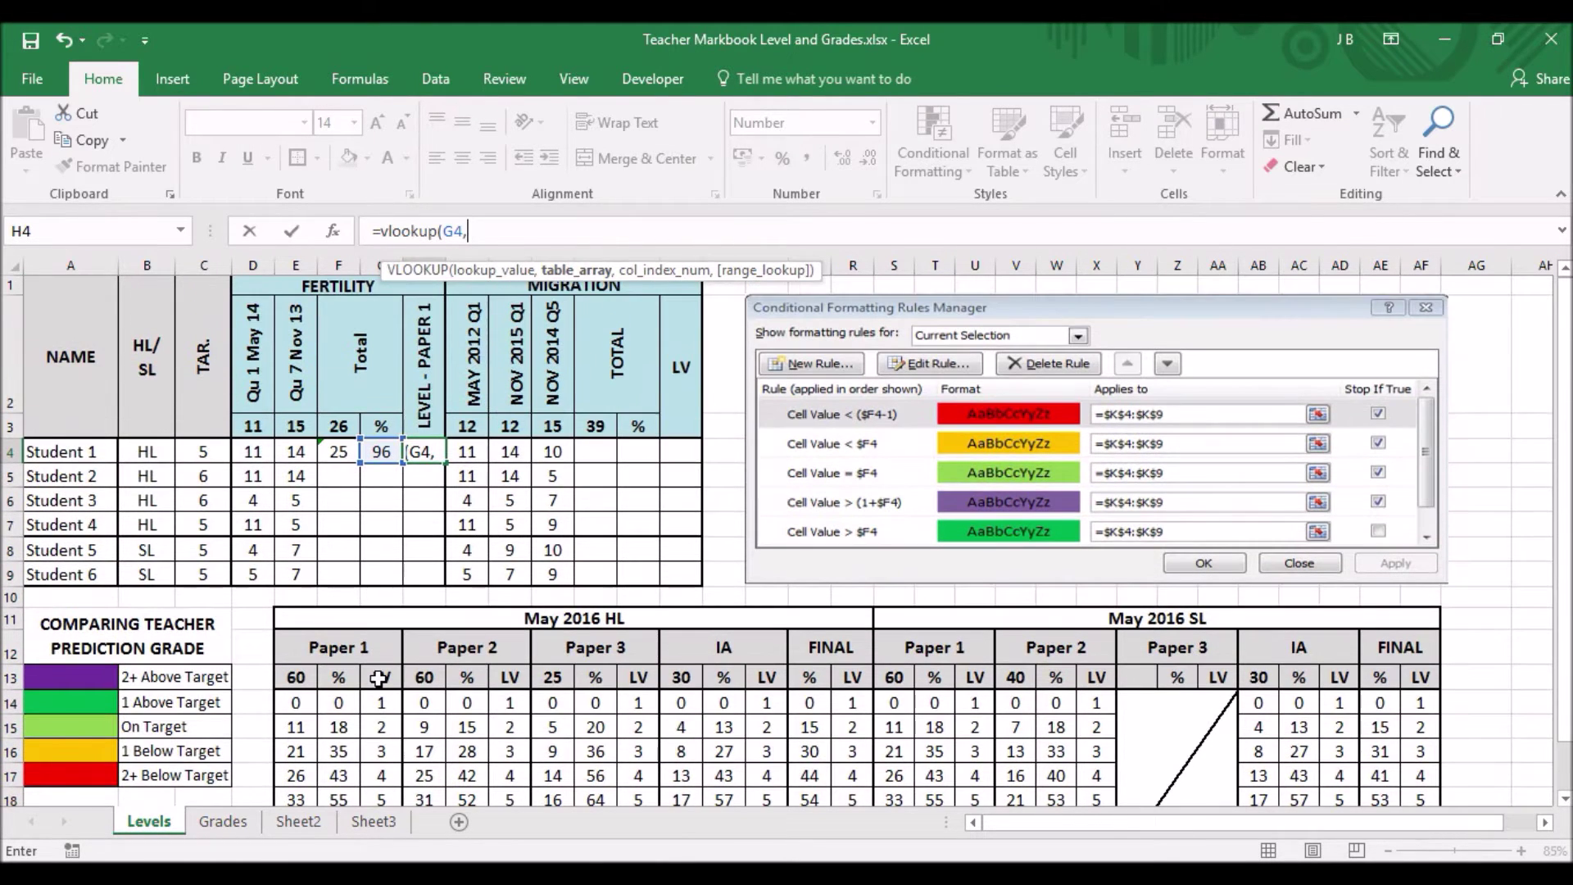
pyautogui.click(338, 702)
pyautogui.scroll(-1, 352, 778)
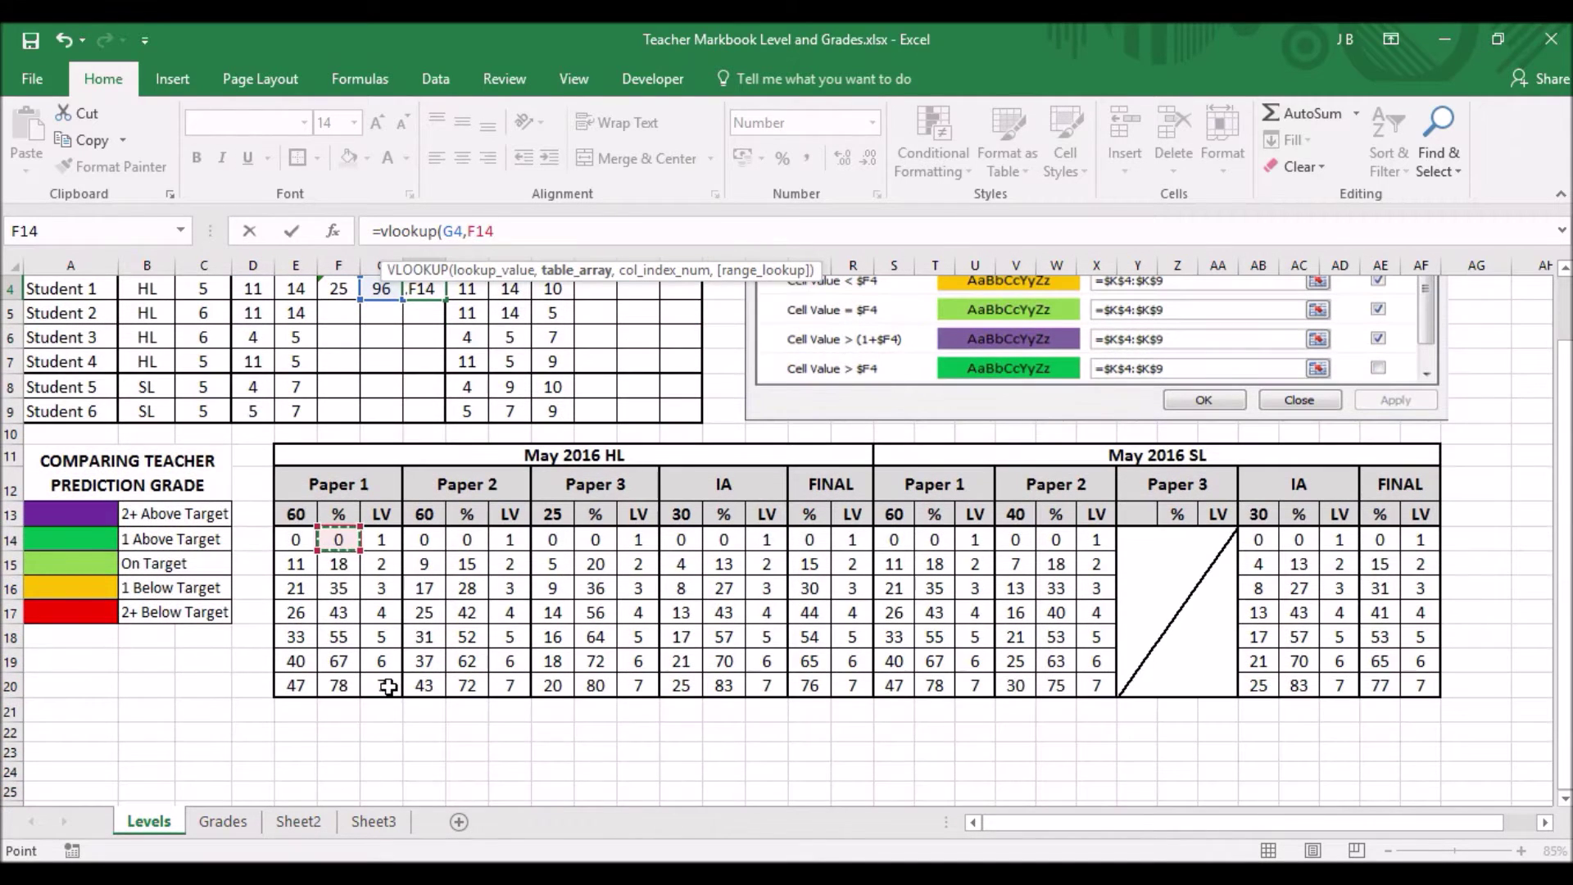
pyautogui.moveTo(388, 686)
pyautogui.mouseDown()
pyautogui.moveTo(390, 709)
pyautogui.moveTo(394, 696)
pyautogui.mouseUp()
pyautogui.scroll(1, 390, 710)
# - Make the table absolute and finish =VLOOKUP(G4,$F$14:$G$20,2), giving Student 1 level 7
pyautogui.press('F4')
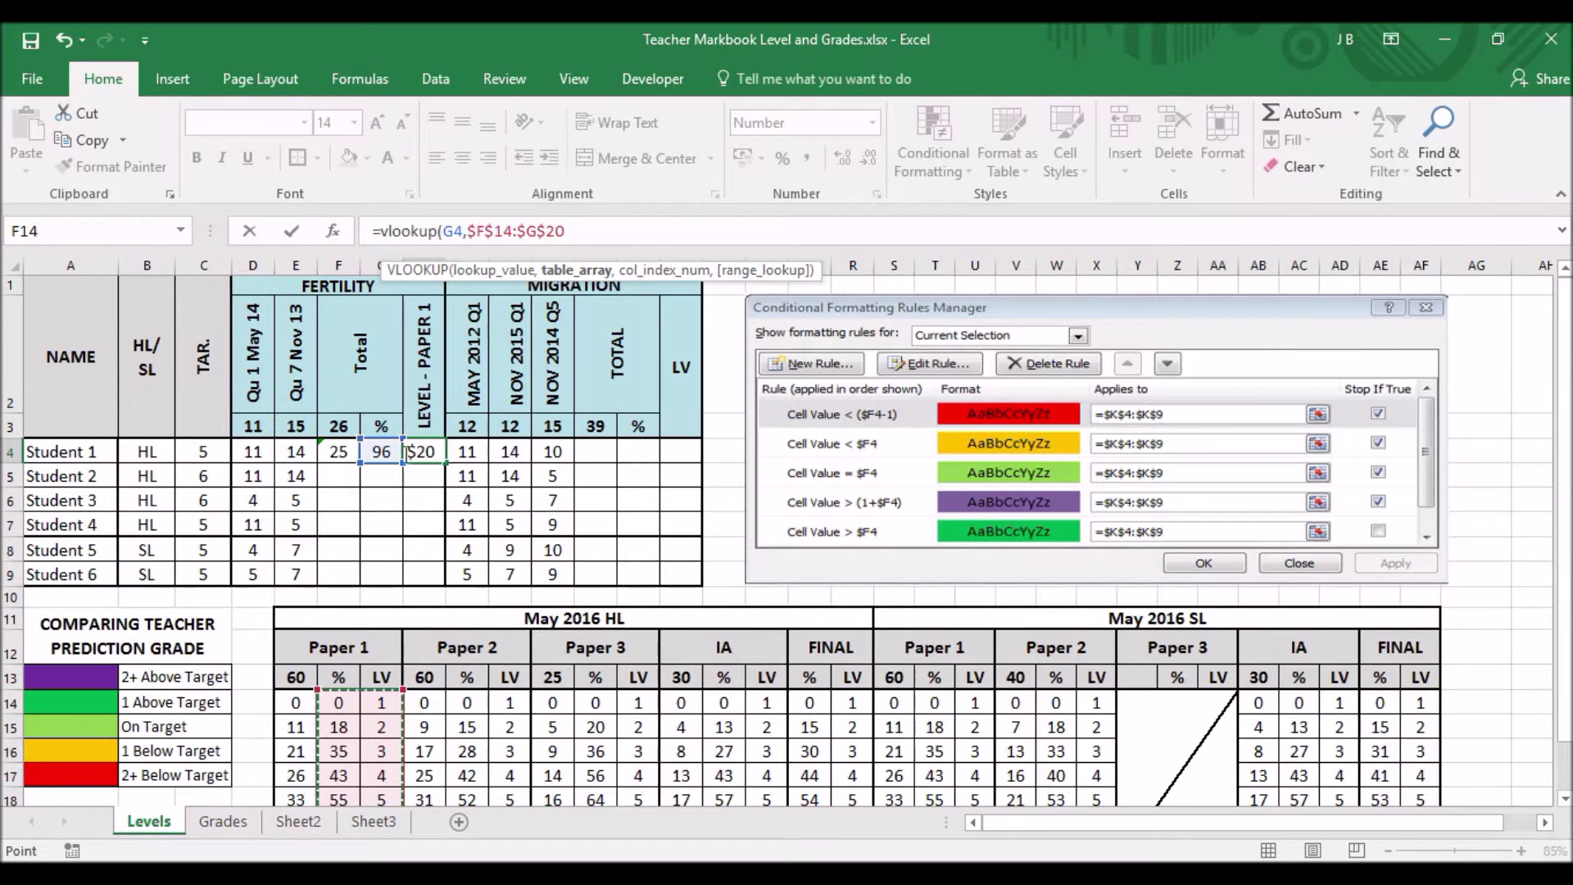
pyautogui.scroll(-1, 362, 742)
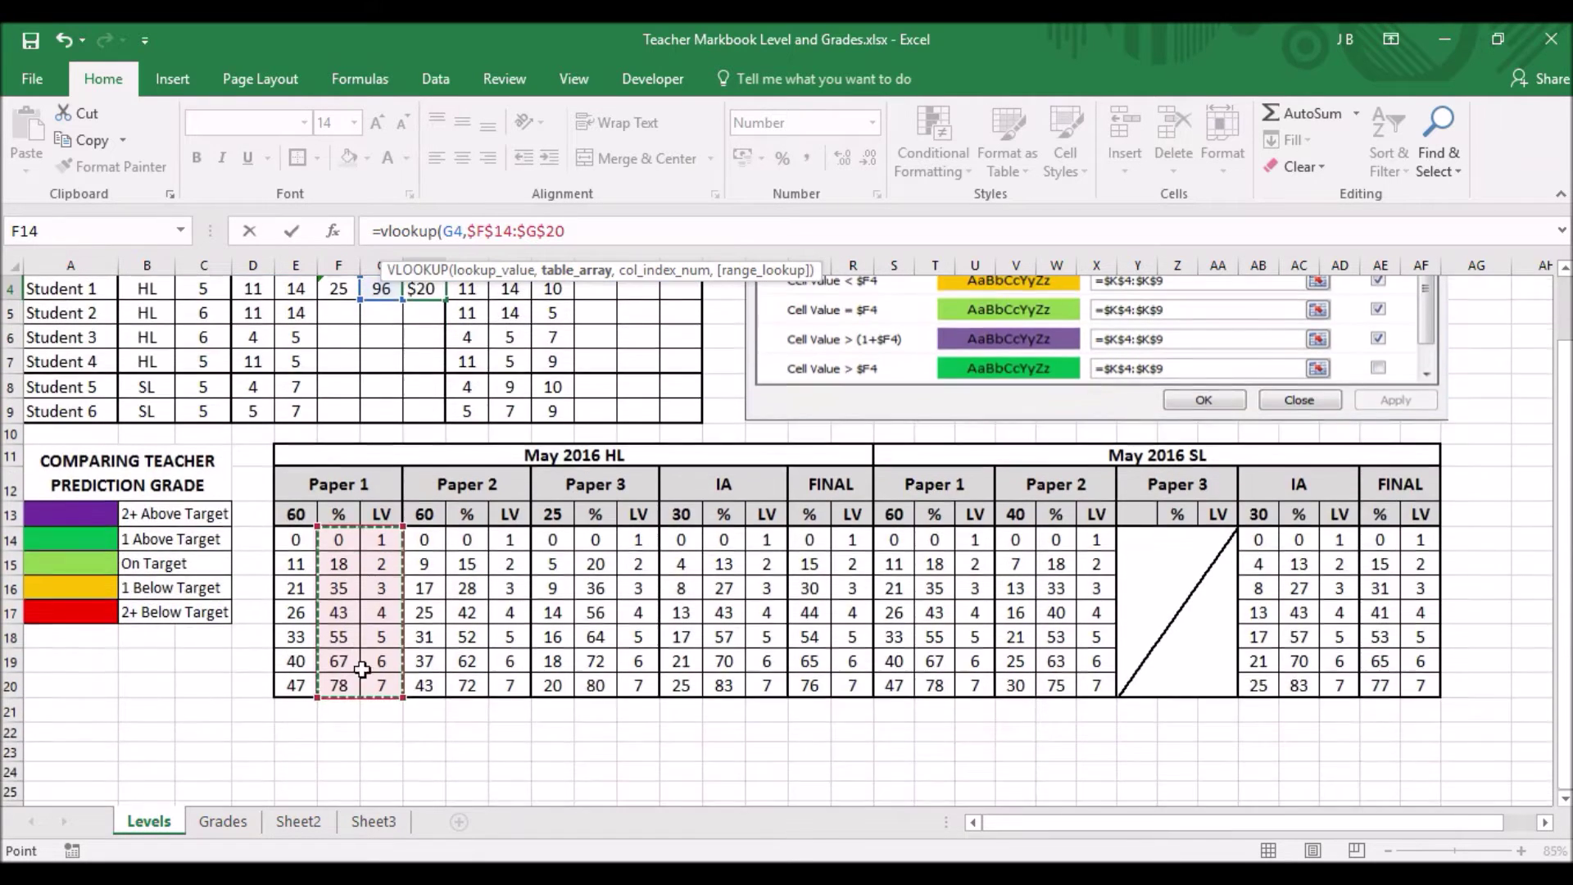
pyautogui.scroll(1, 364, 656)
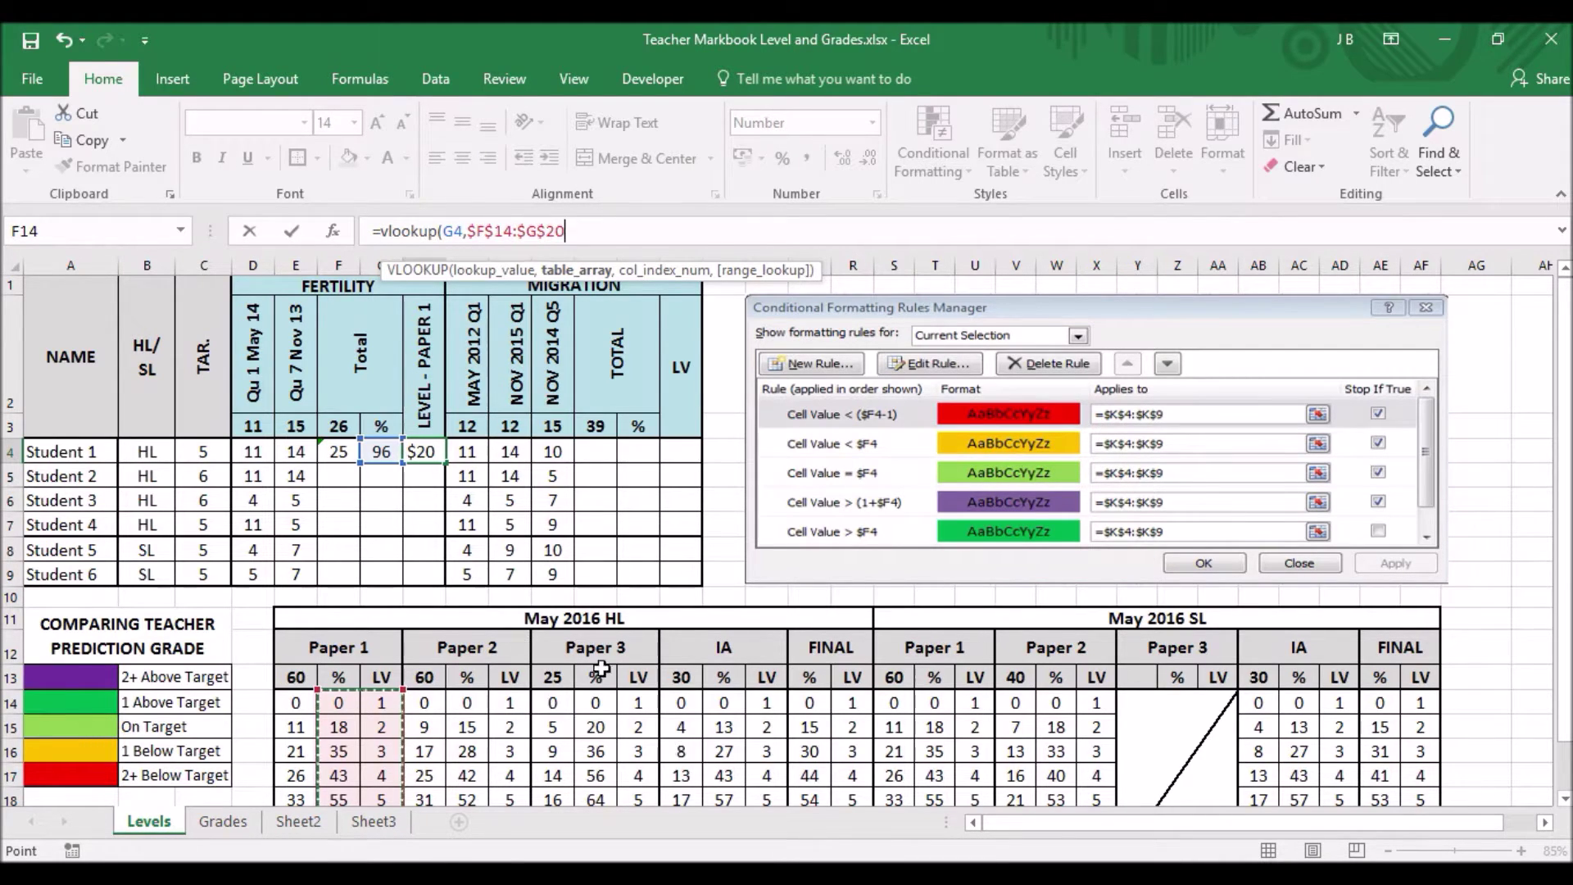
pyautogui.write(',')
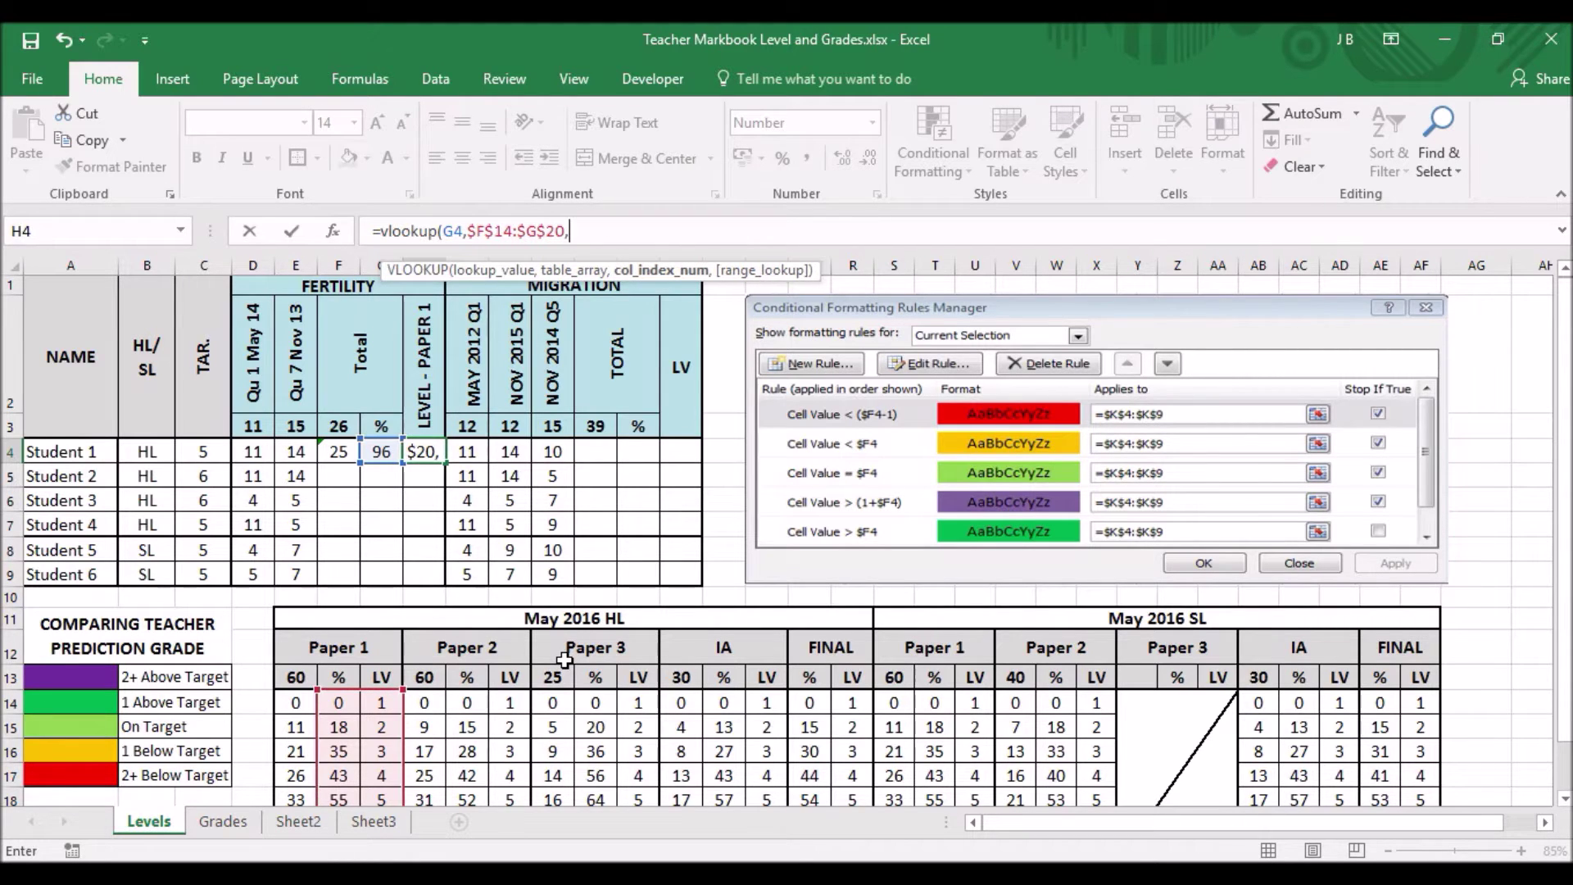
pyautogui.scroll(-2, 564, 660)
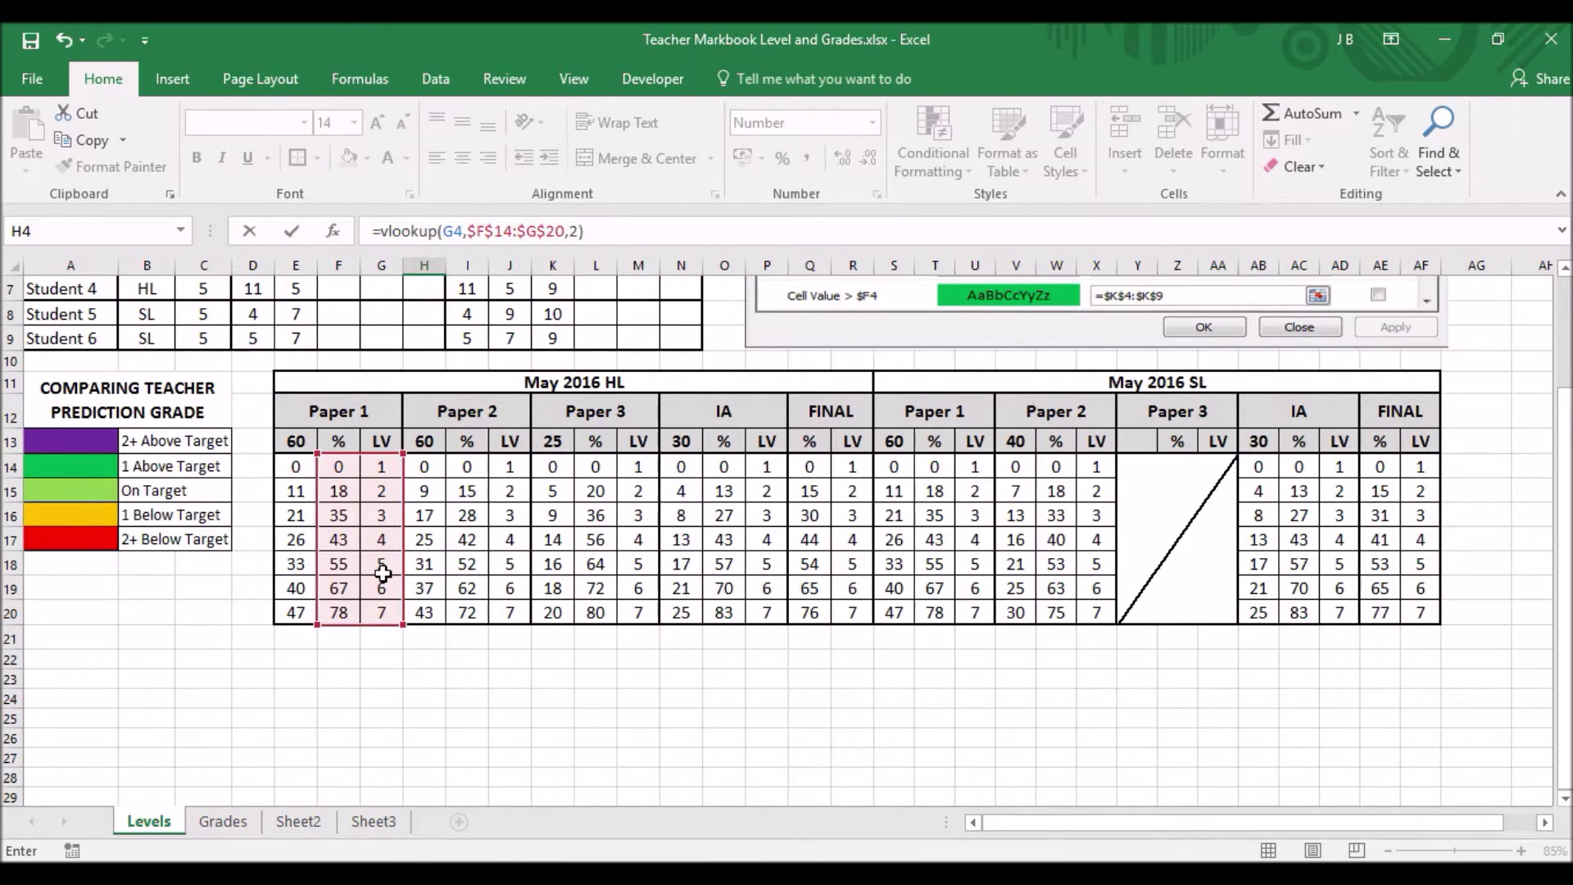
pyautogui.press('Return')
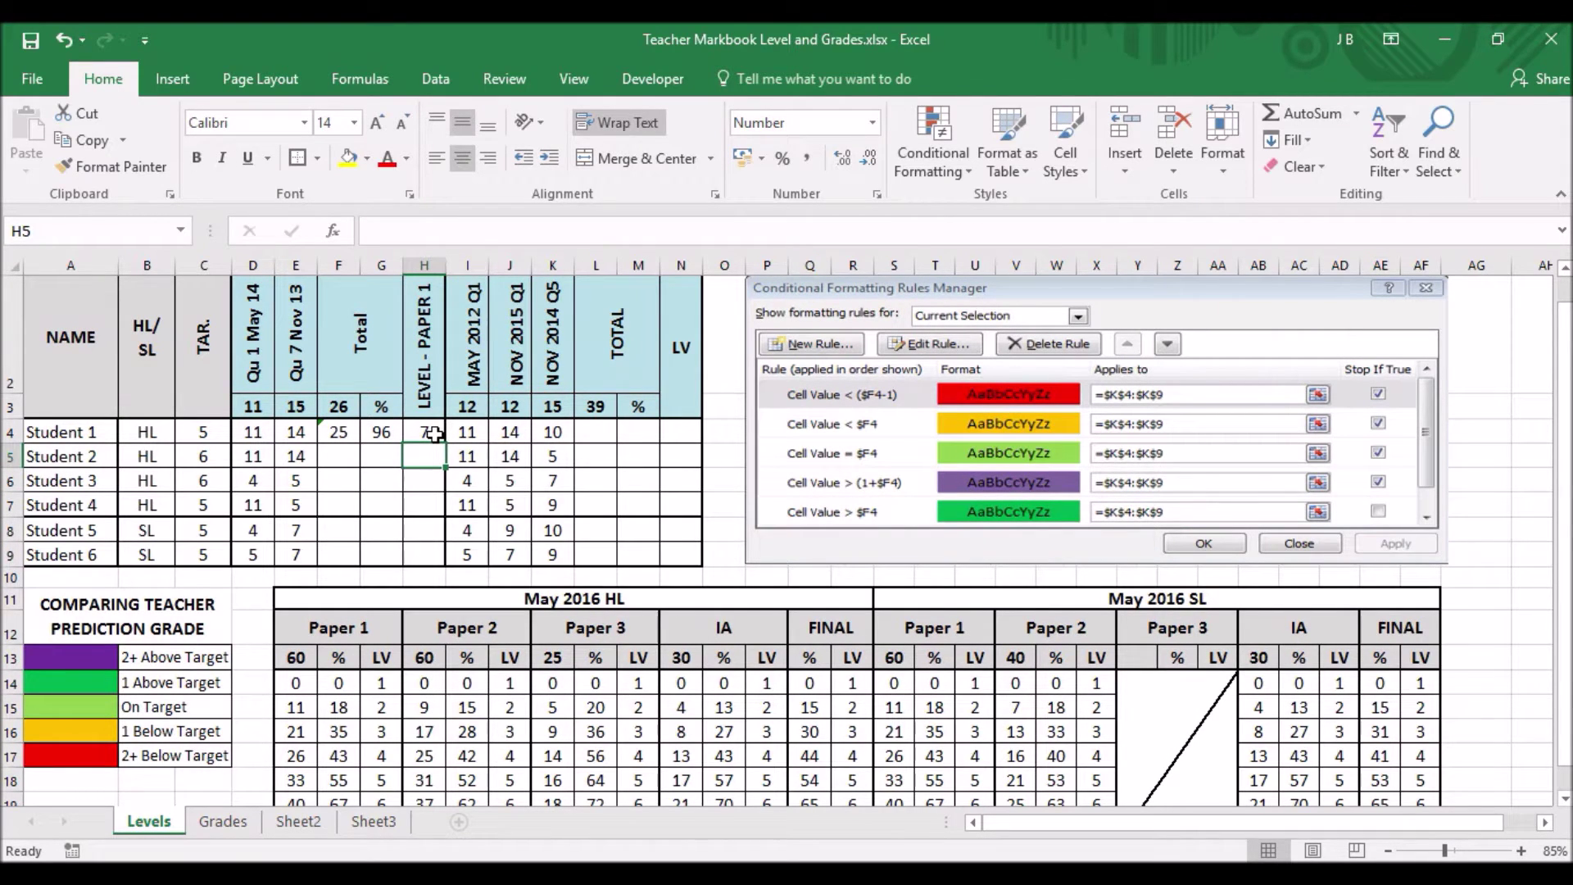
# - Copy Student 1's total, percentage and level formulas down to Student 4 without formatting
pyautogui.click(434, 434)
pyautogui.moveTo(345, 434); pyautogui.dragTo(440, 438)
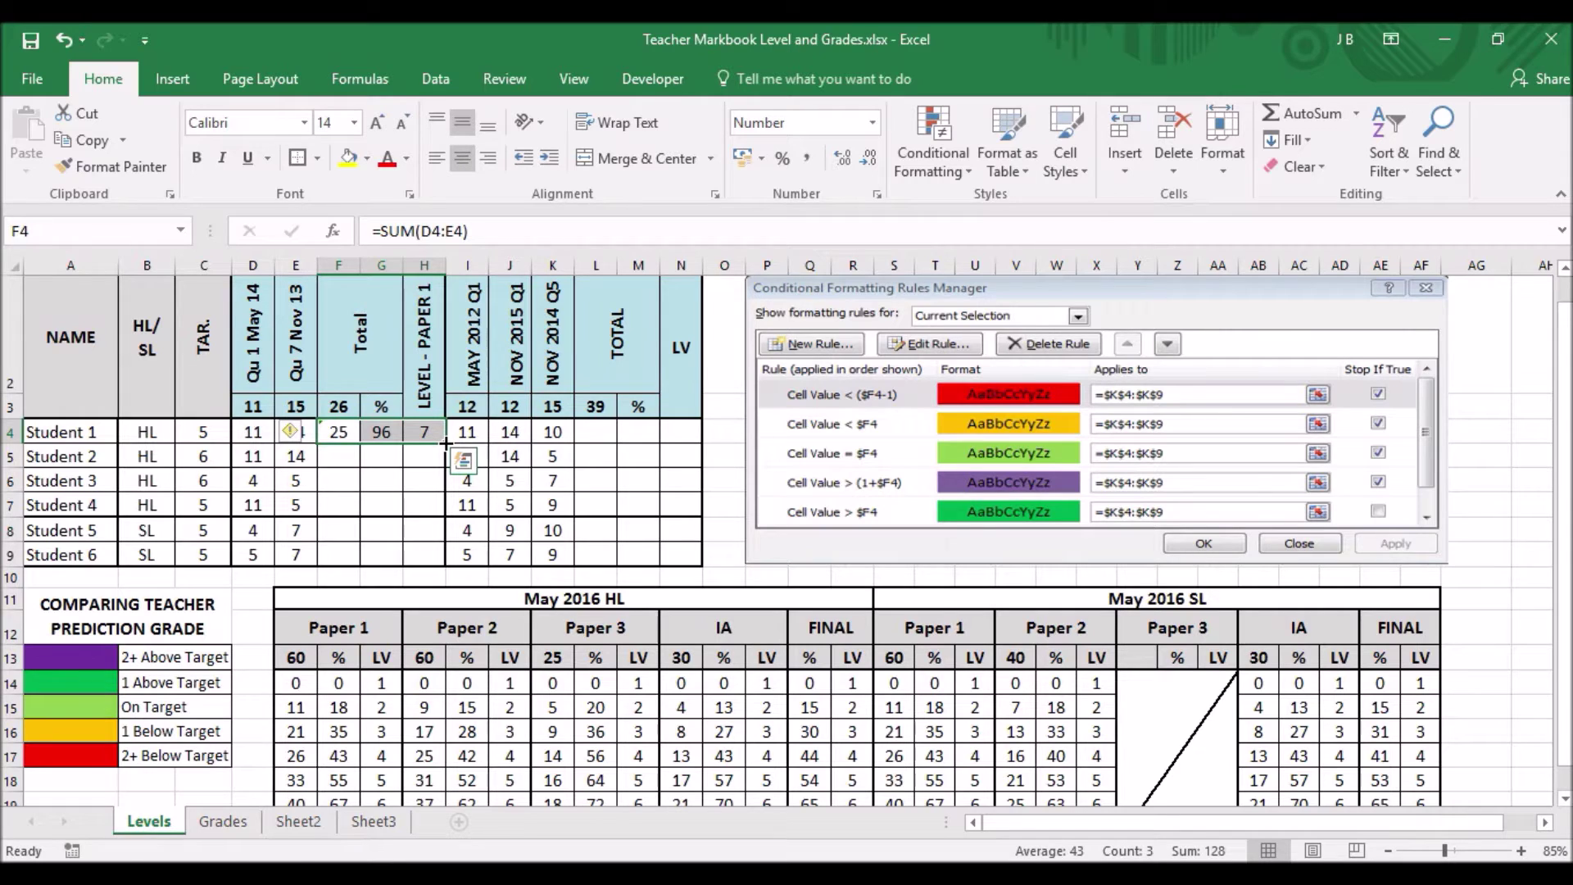
pyautogui.moveTo(445, 443); pyautogui.dragTo(444, 522)
pyautogui.click(461, 534)
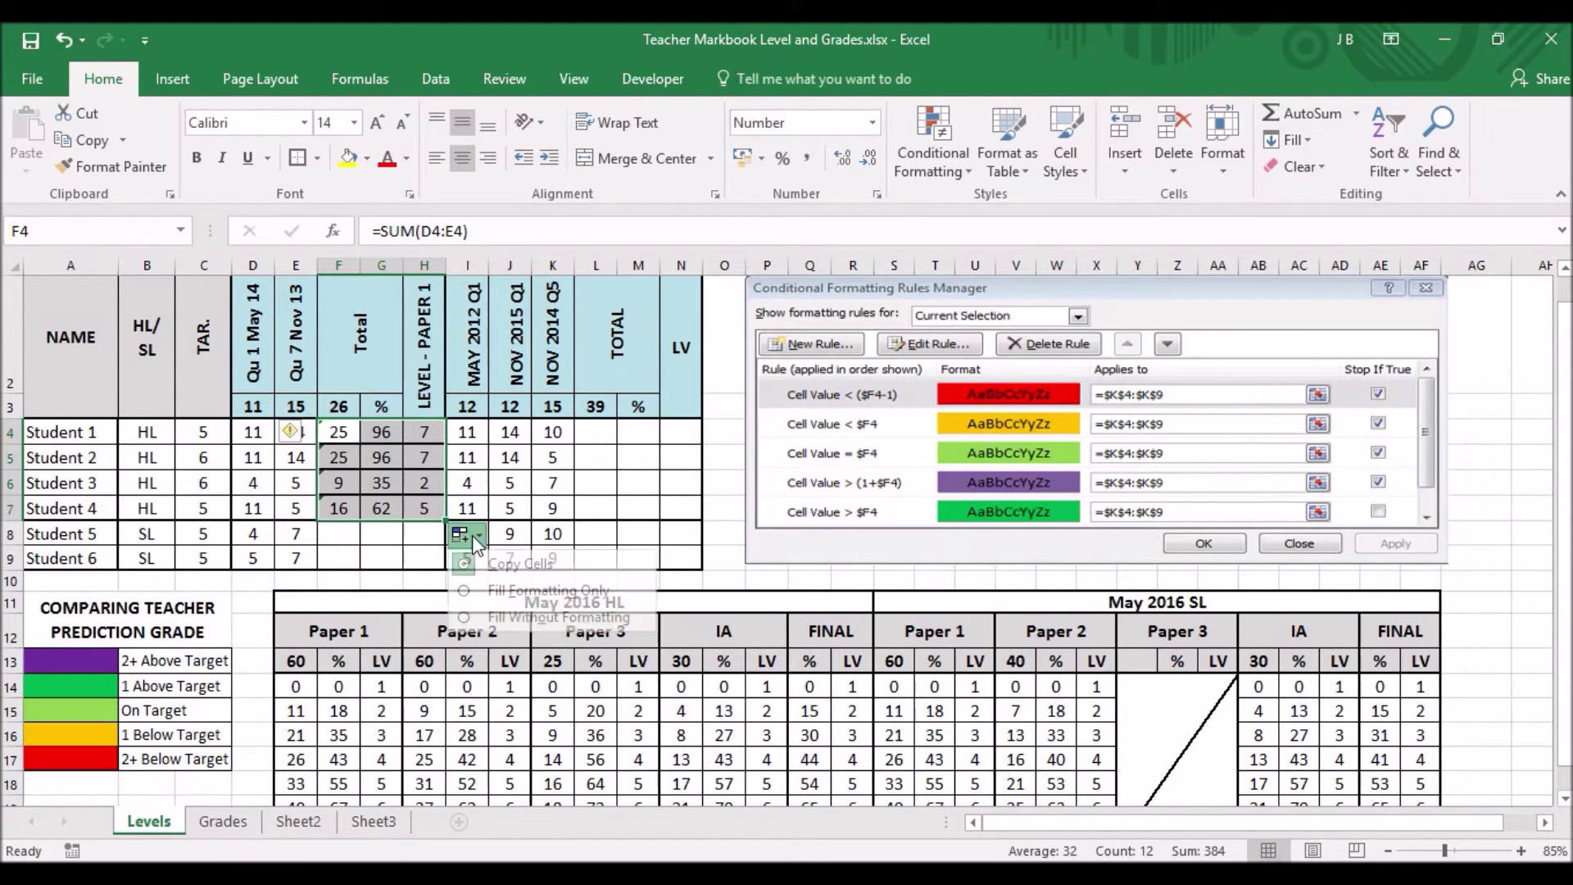
pyautogui.click(528, 618)
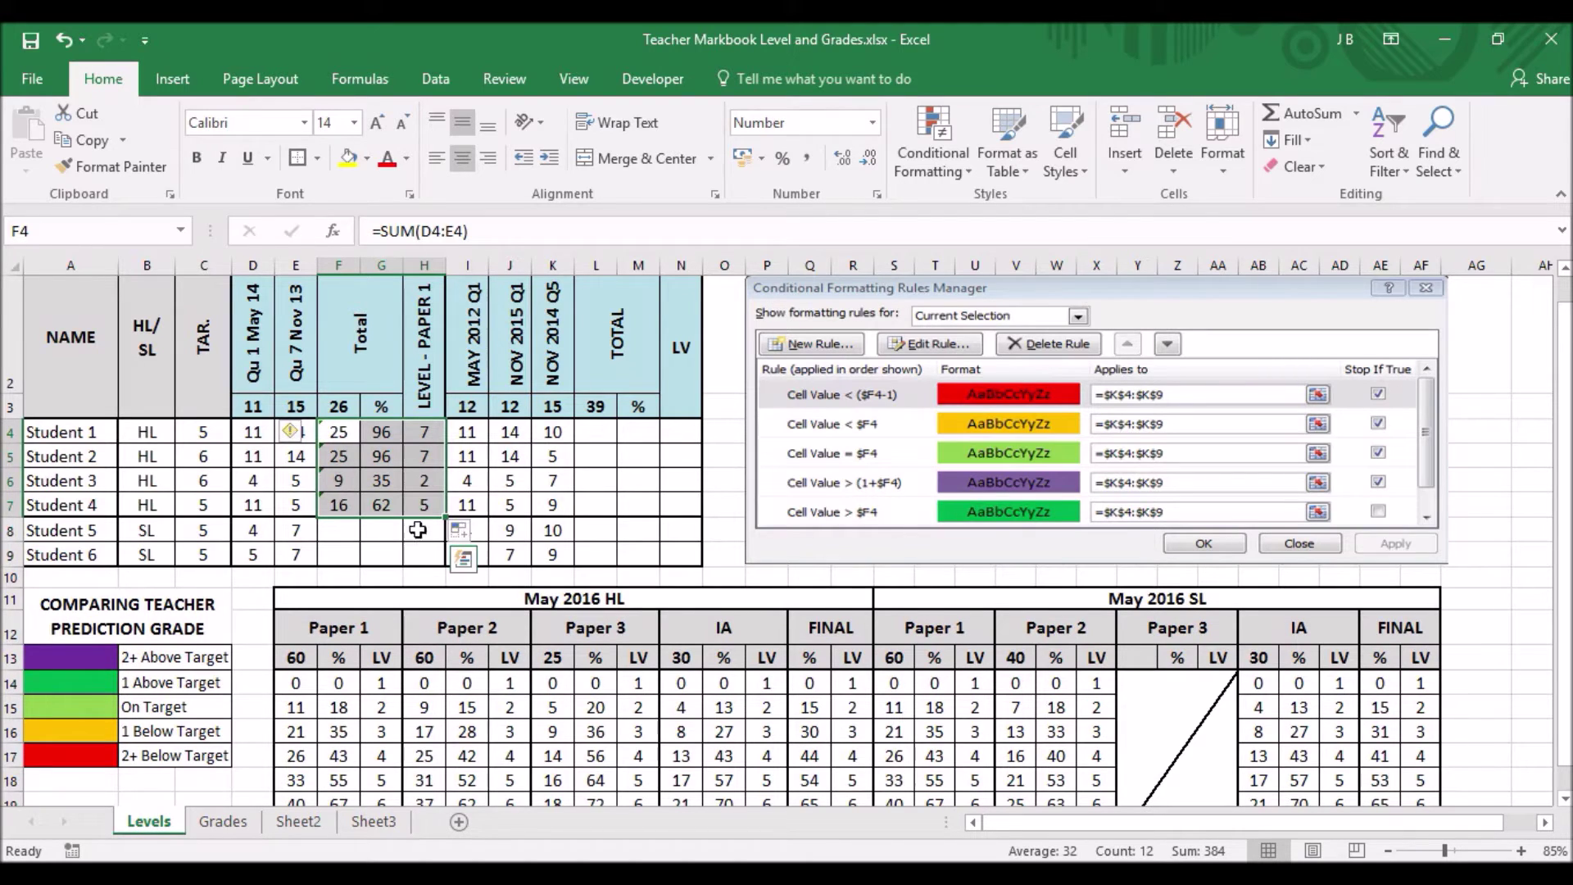
pyautogui.click(394, 579)
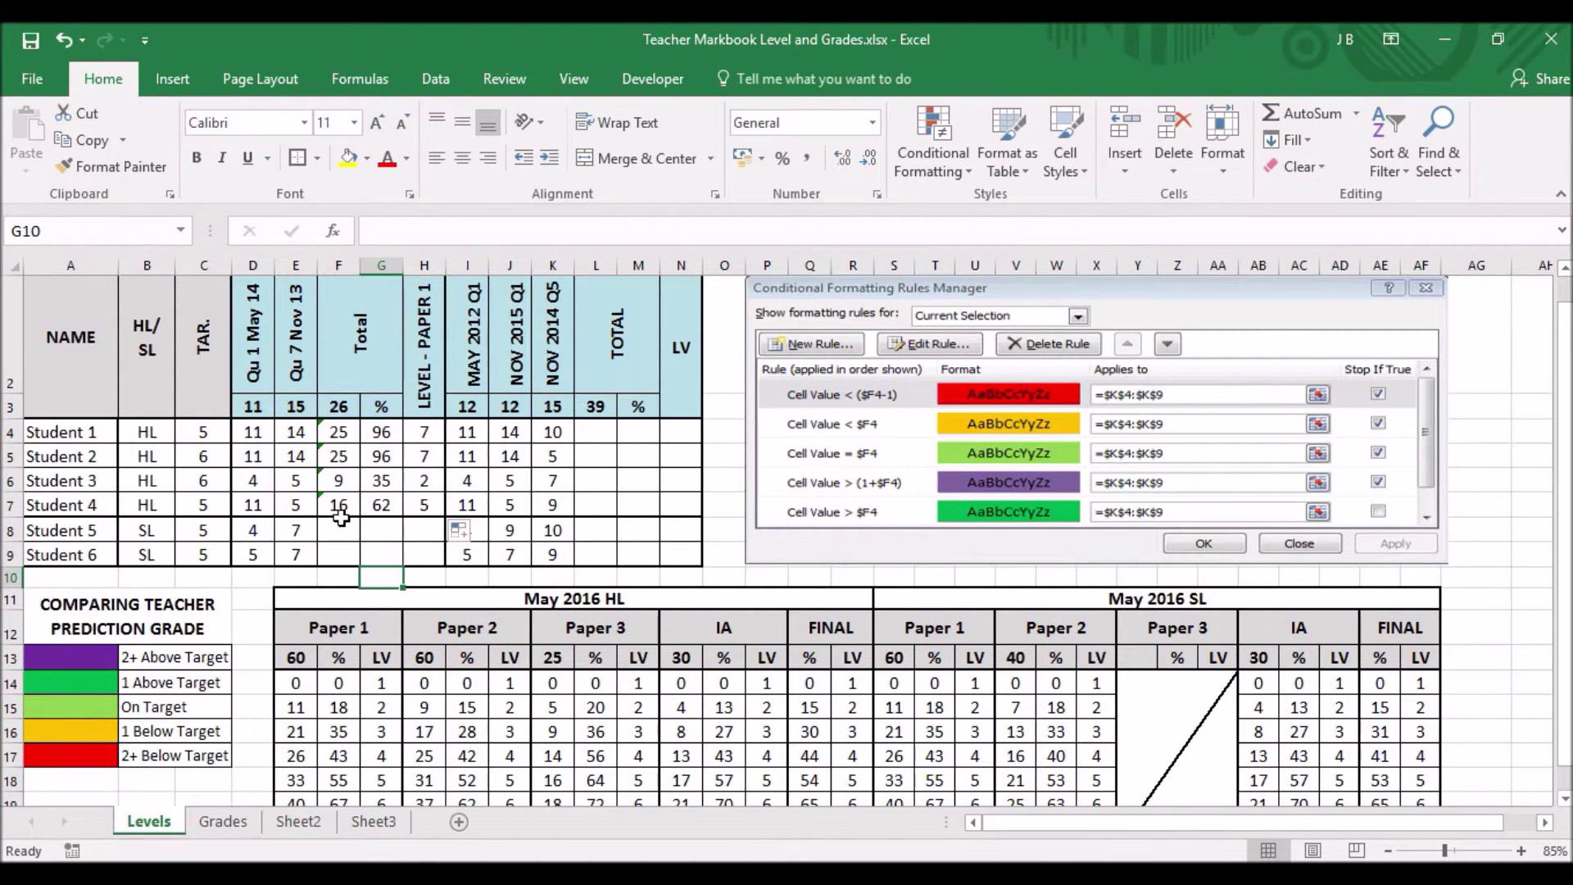
# - Extend the Total and % formulas to rows 8–9 for Students 5 and 6, without formatting
pyautogui.click(341, 532)
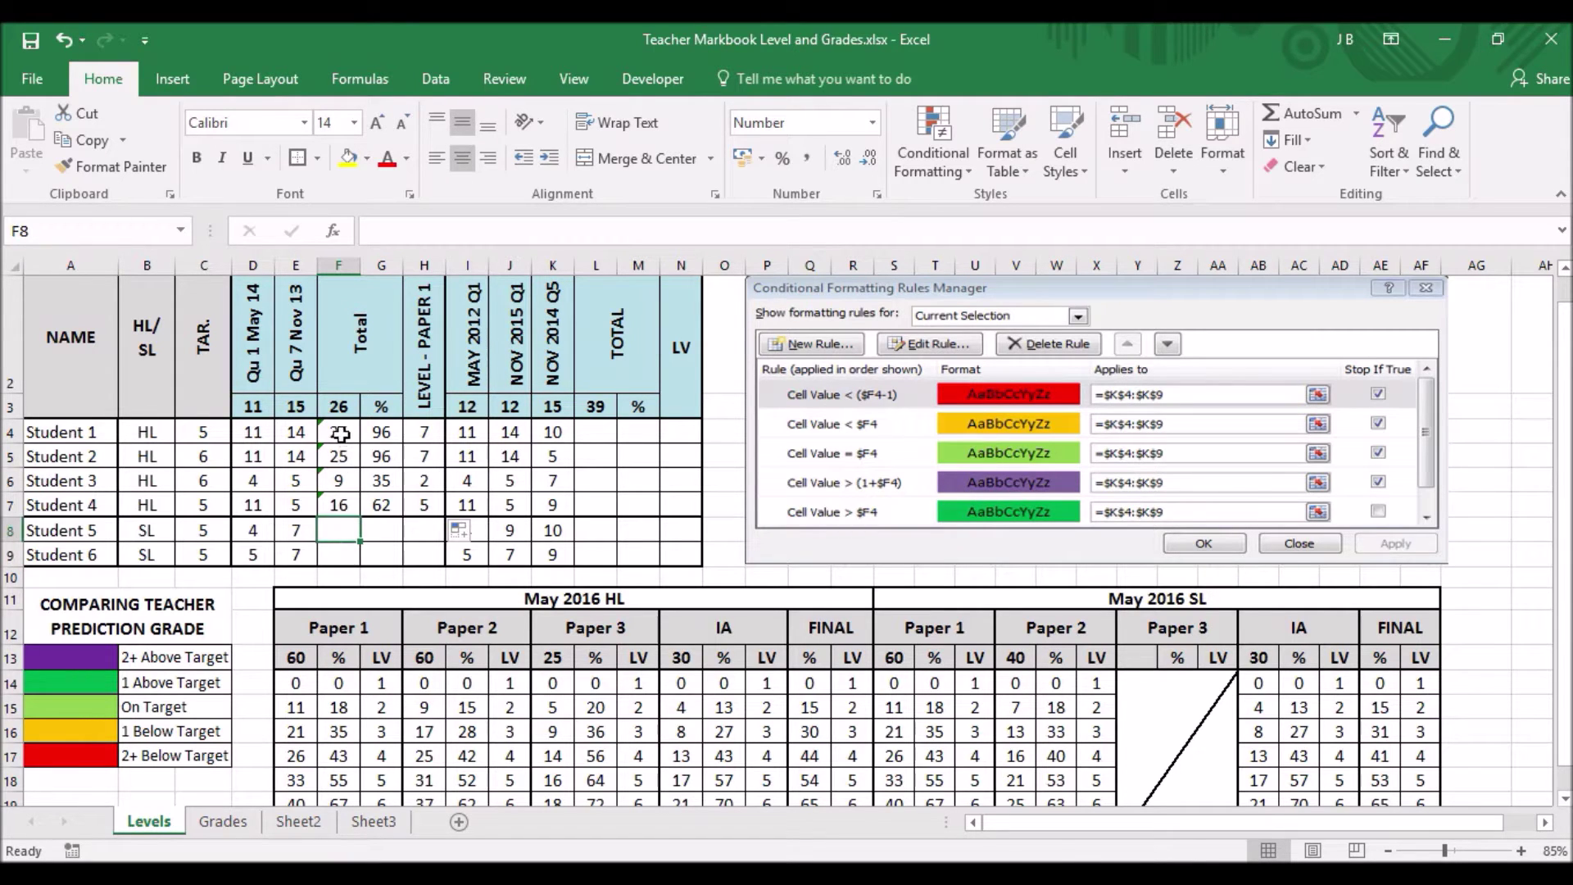
pyautogui.moveTo(339, 431); pyautogui.dragTo(397, 560)
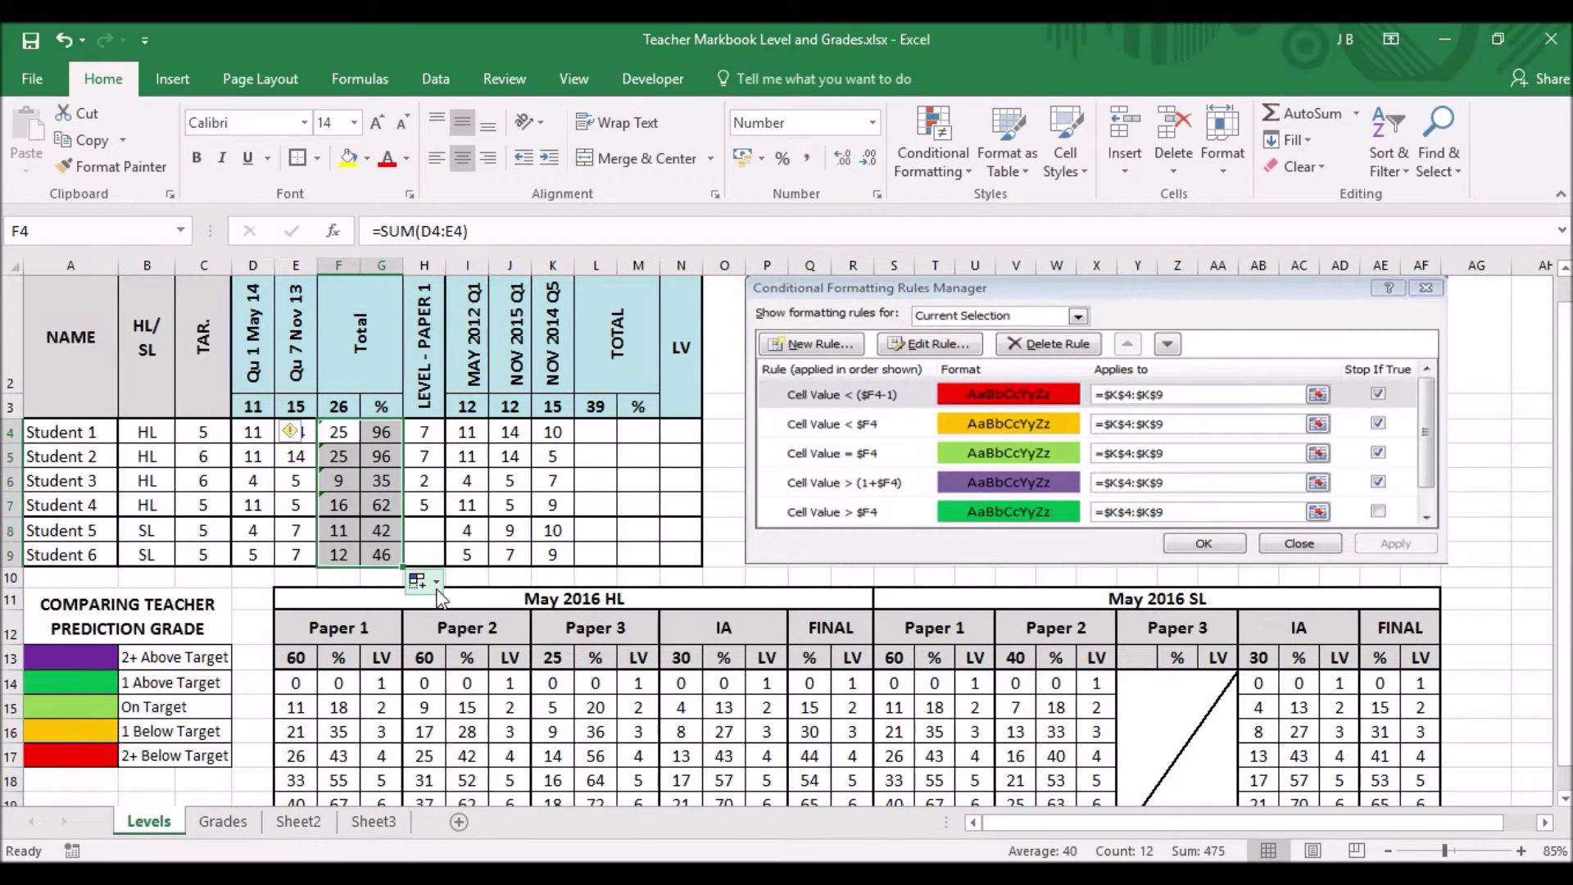
pyautogui.click(416, 579)
pyautogui.click(475, 661)
pyautogui.click(422, 522)
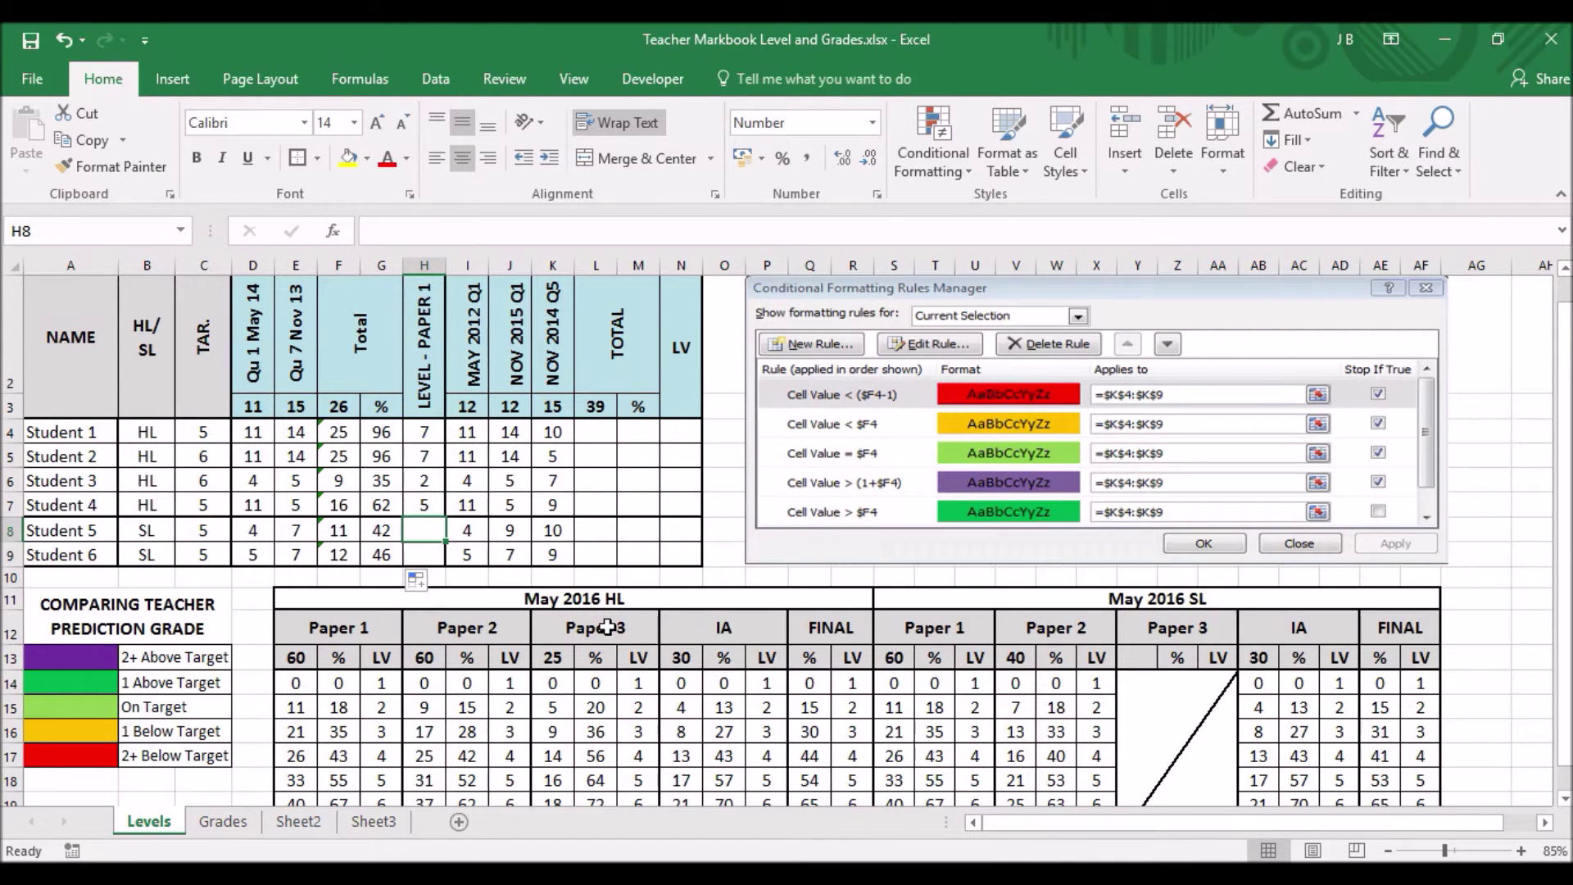
# - Enter =VLOOKUP(G8,$T$14:$U$20,2) in H8 from the SL Paper 1 table, giving level 3
pyautogui.click(432, 235)
pyautogui.write('=')
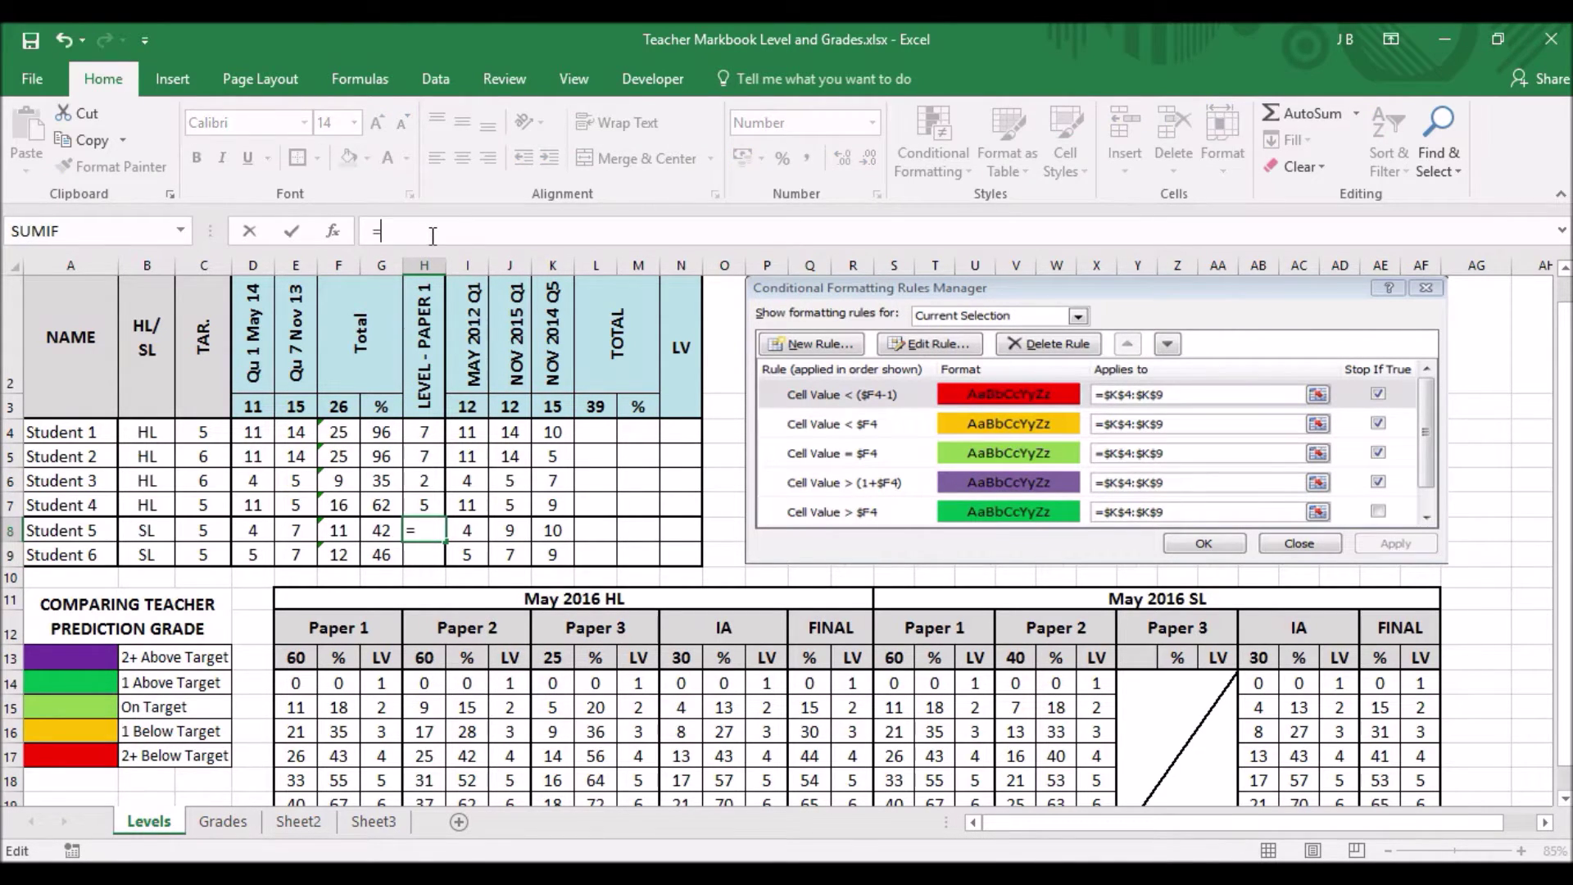
pyautogui.write('vlo')
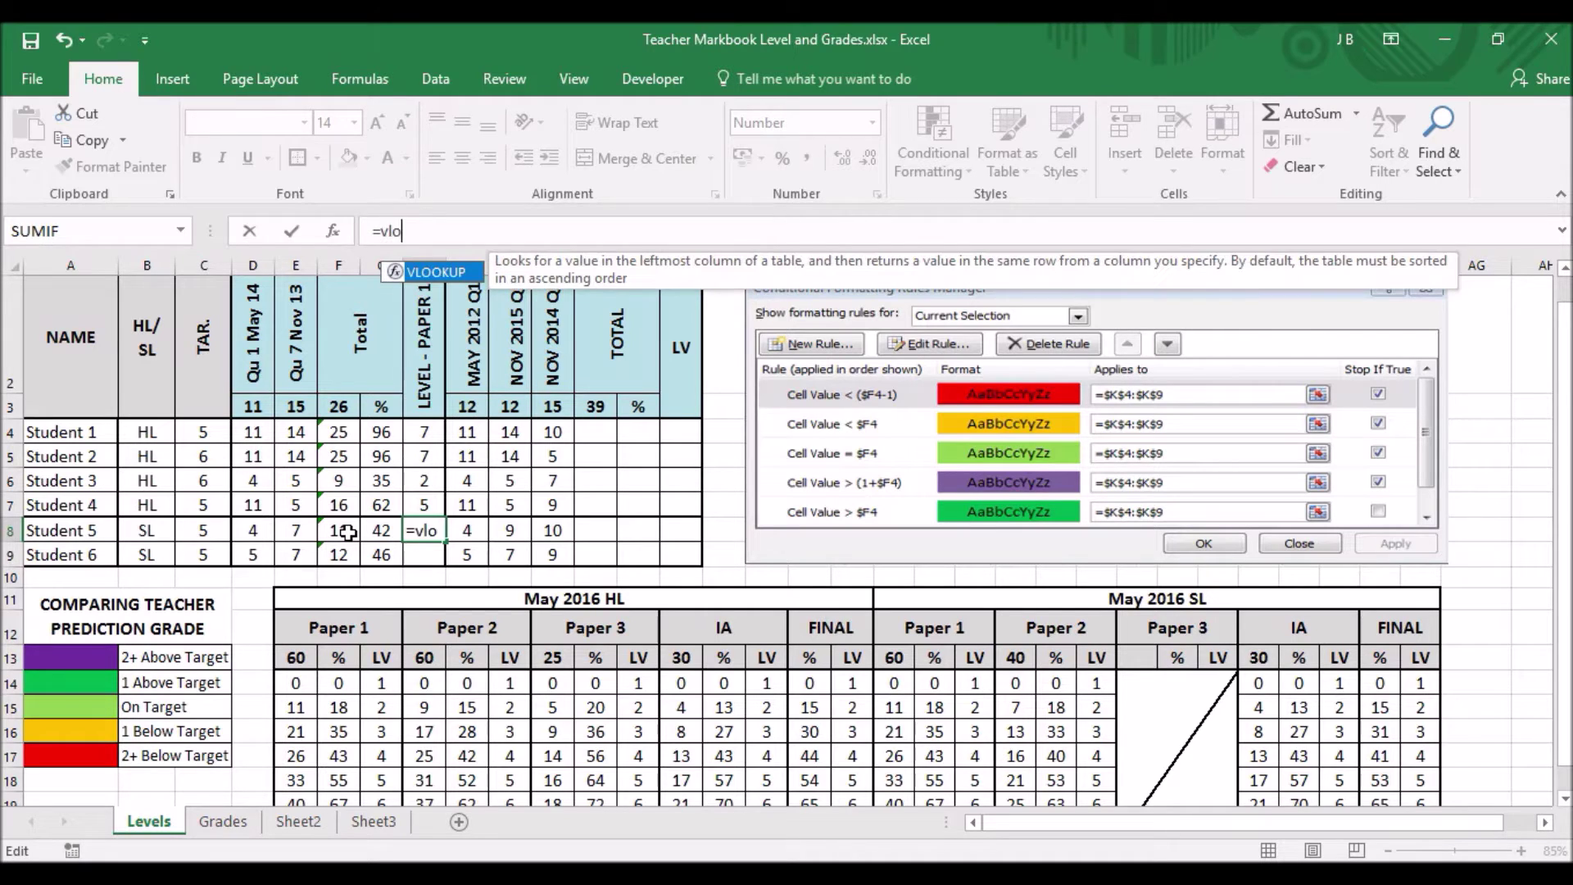
pyautogui.write('okup(')
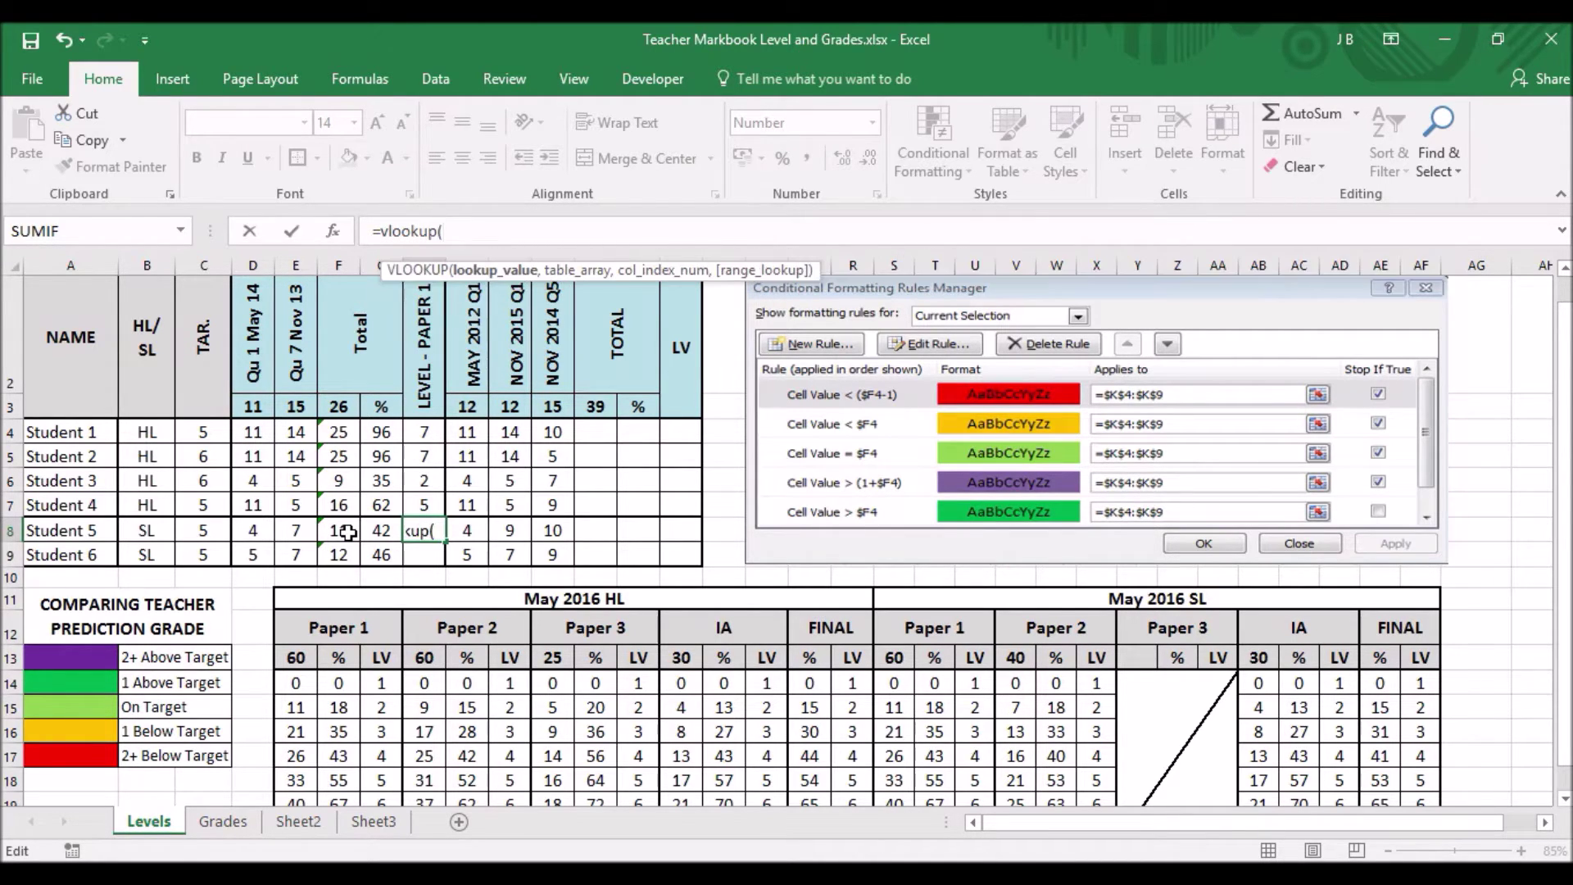
pyautogui.click(380, 529)
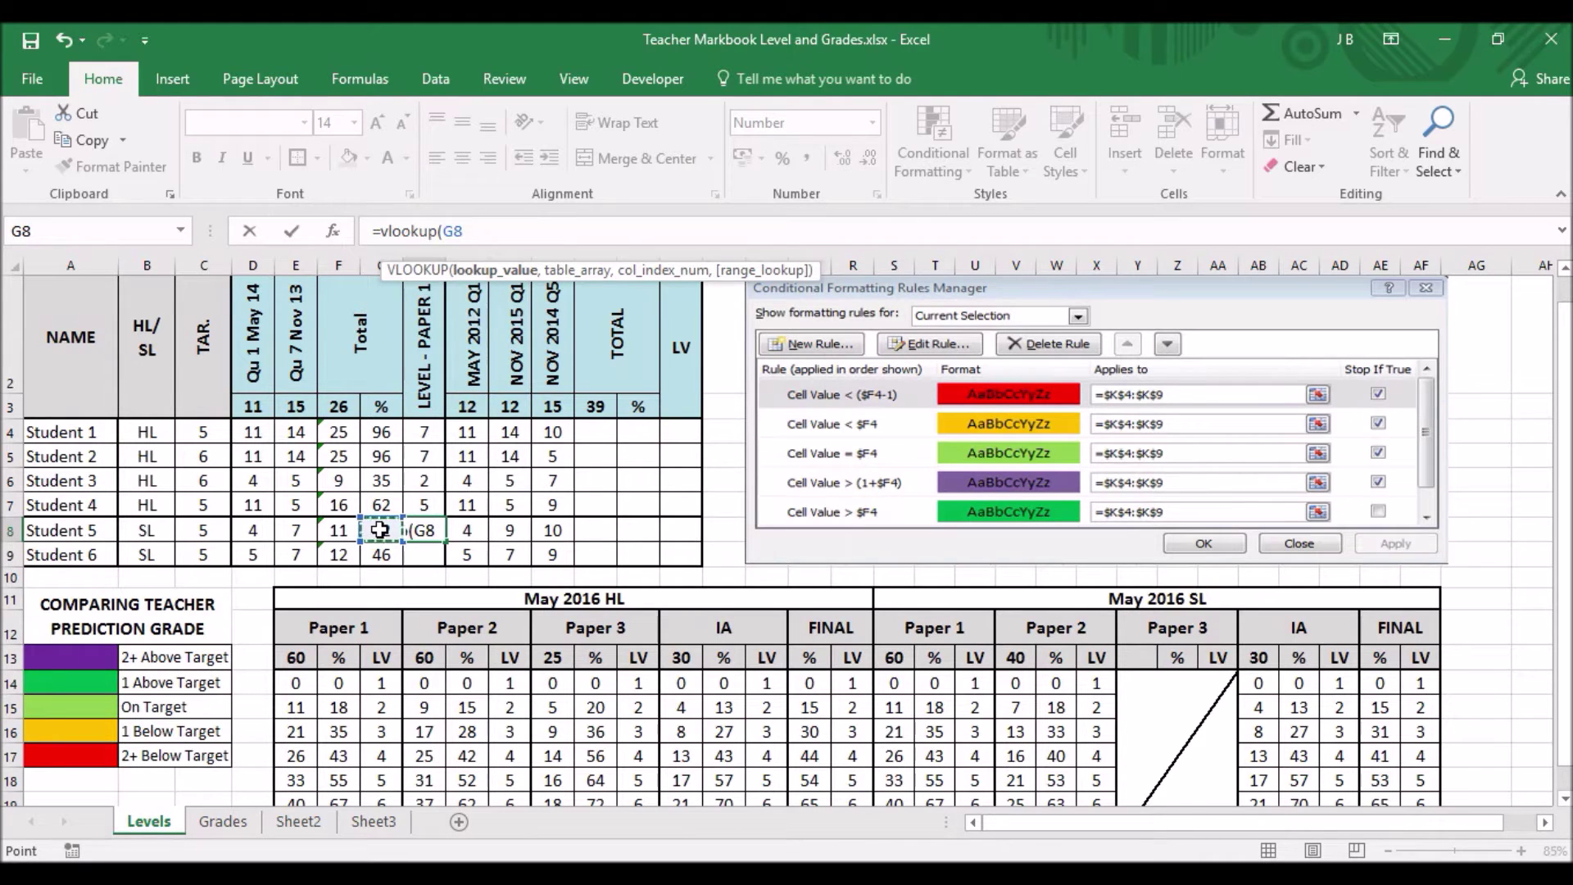
pyautogui.write(',')
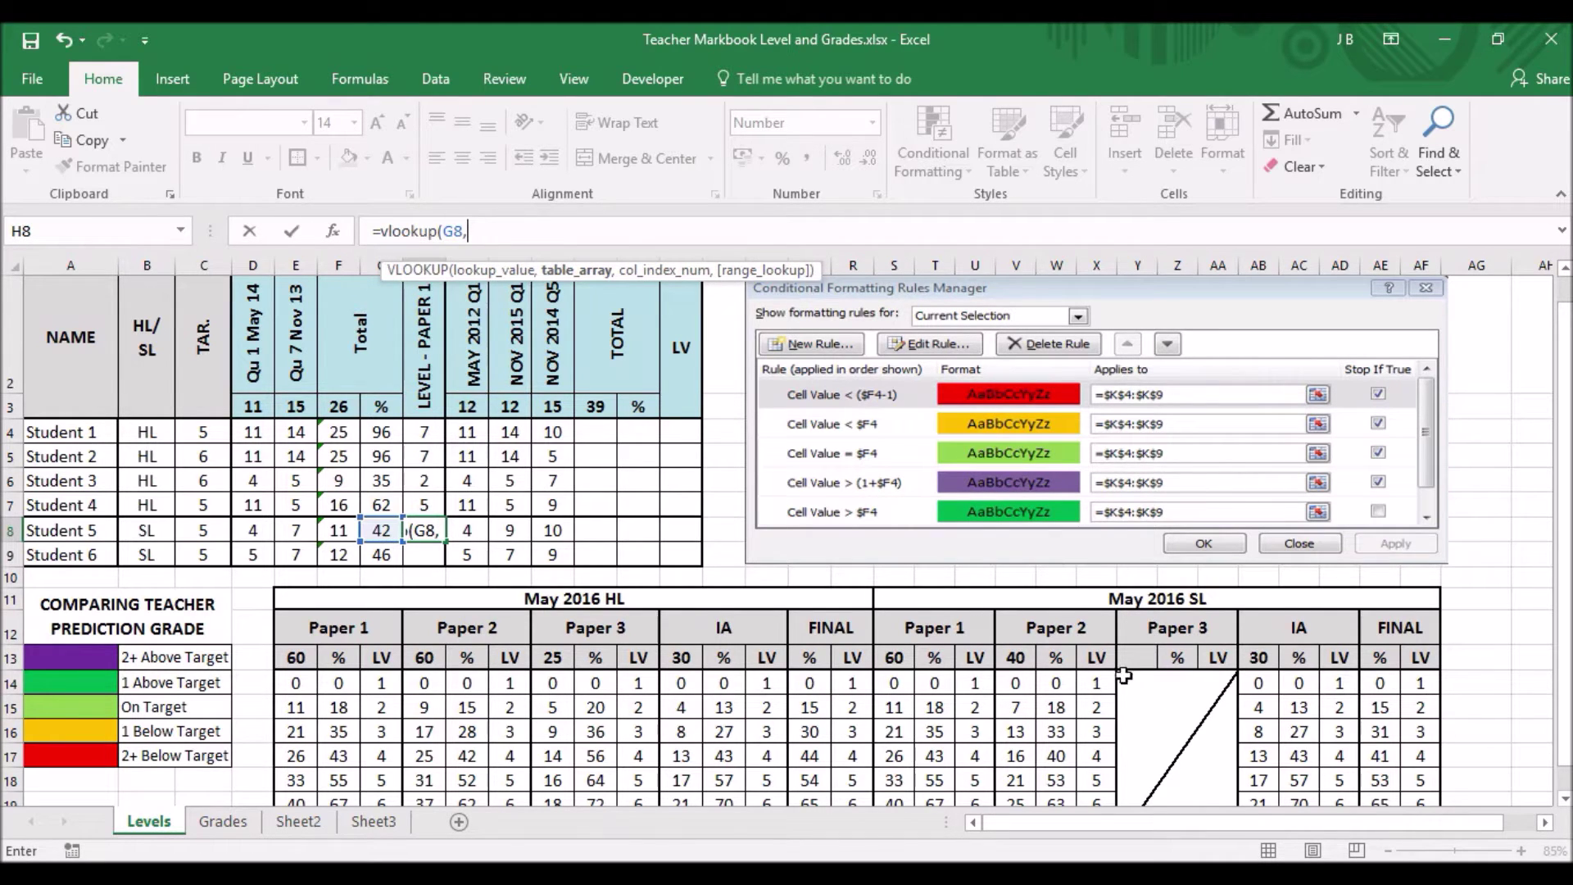
pyautogui.scroll(-1, 1059, 656)
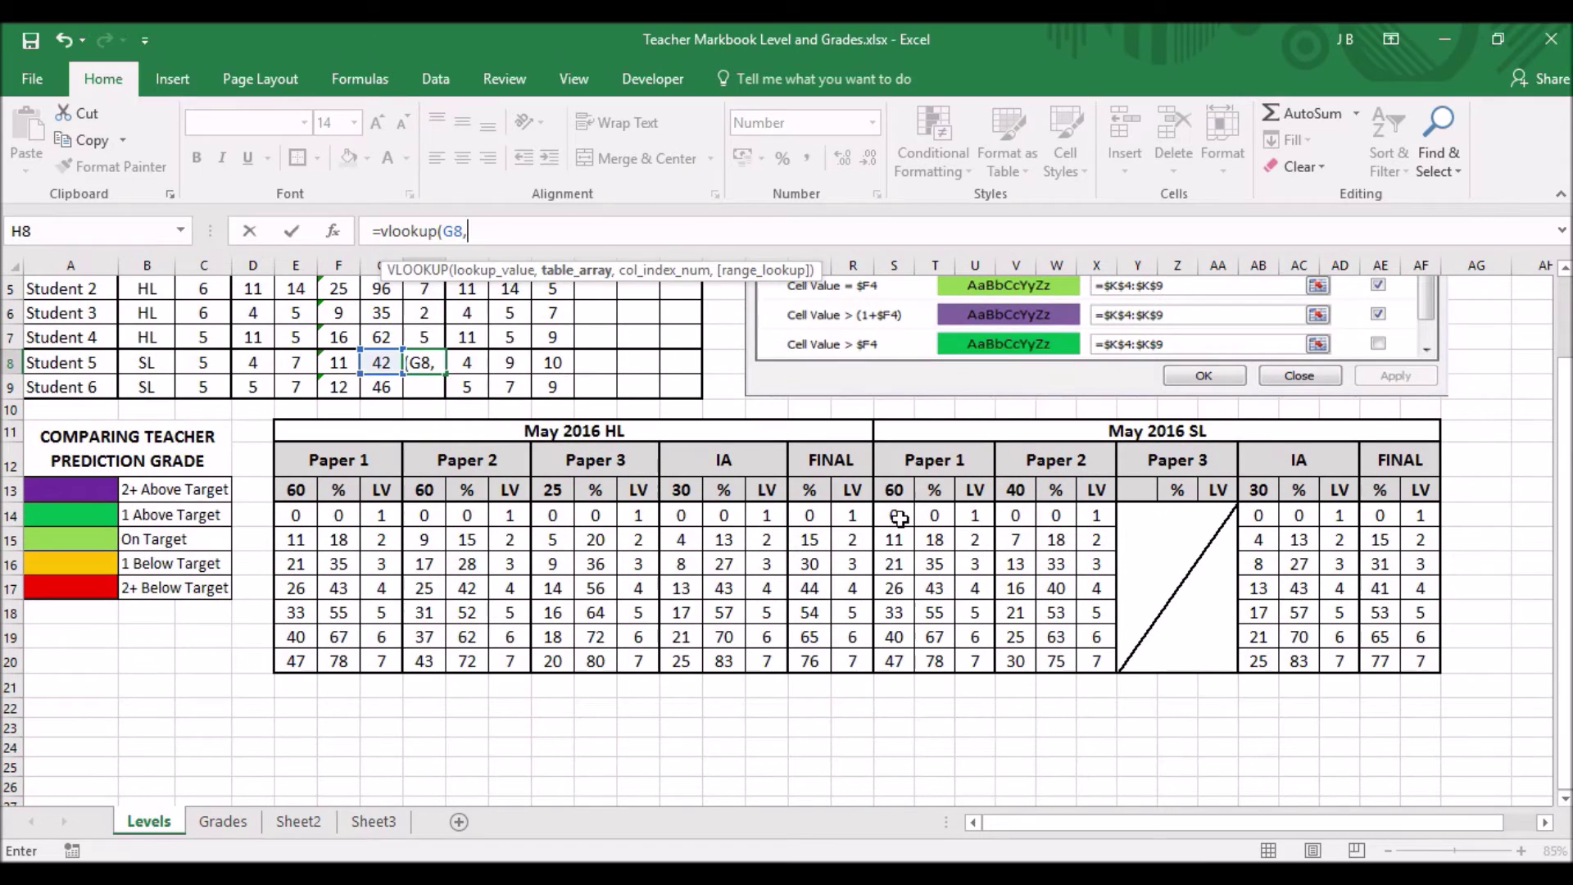
pyautogui.click(899, 517)
pyautogui.click(933, 517)
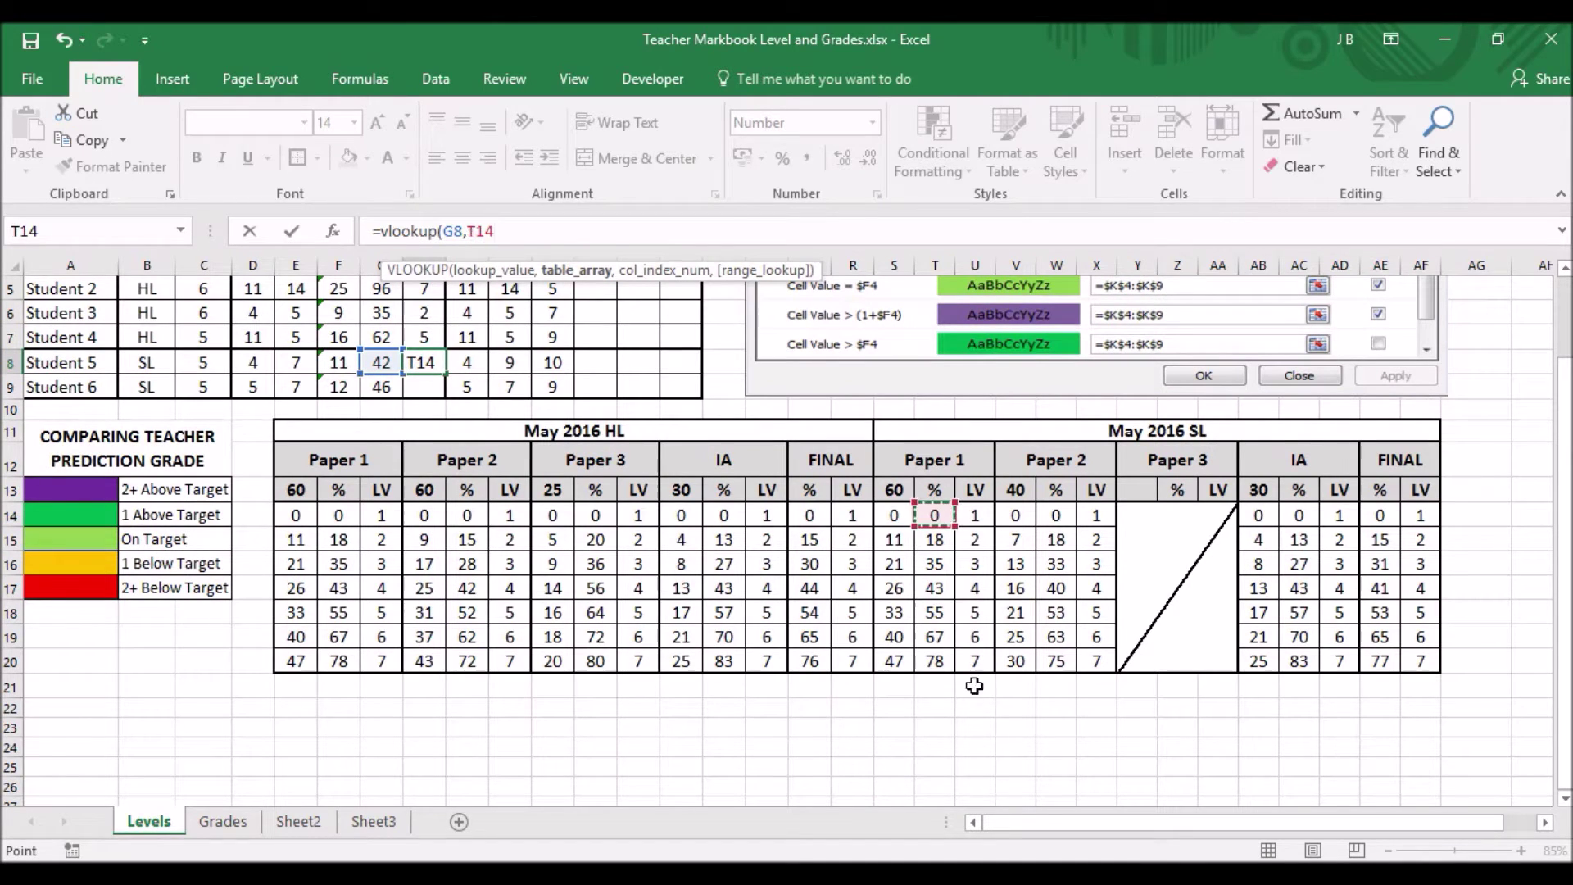
pyautogui.moveTo(934, 518); pyautogui.dragTo(981, 655)
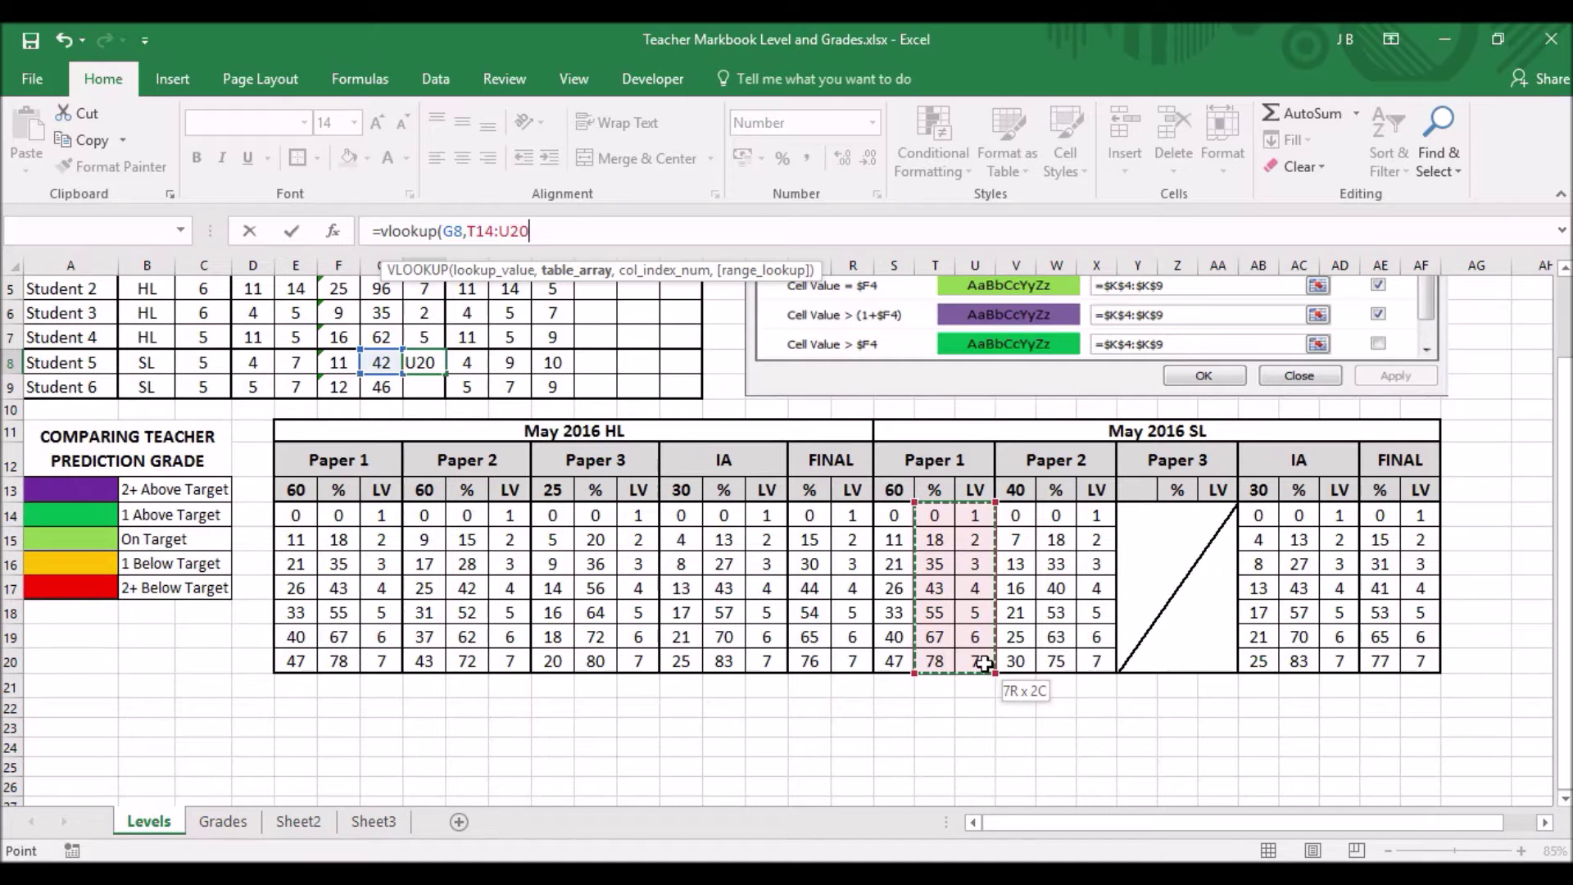
pyautogui.scroll(1, 983, 662)
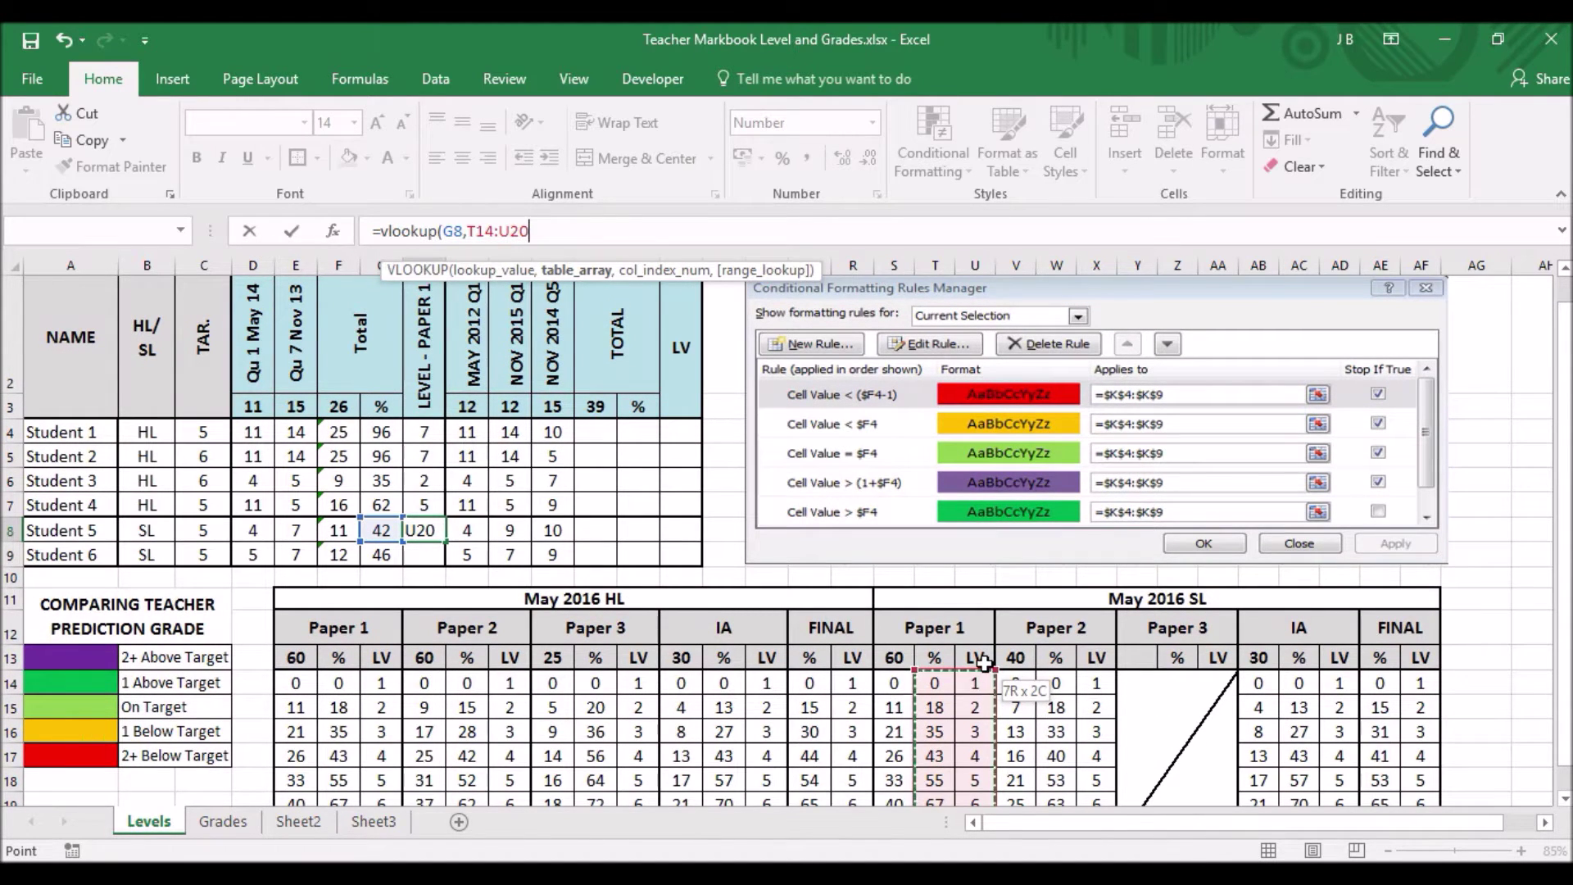
pyautogui.press('F4')
pyautogui.write(',')
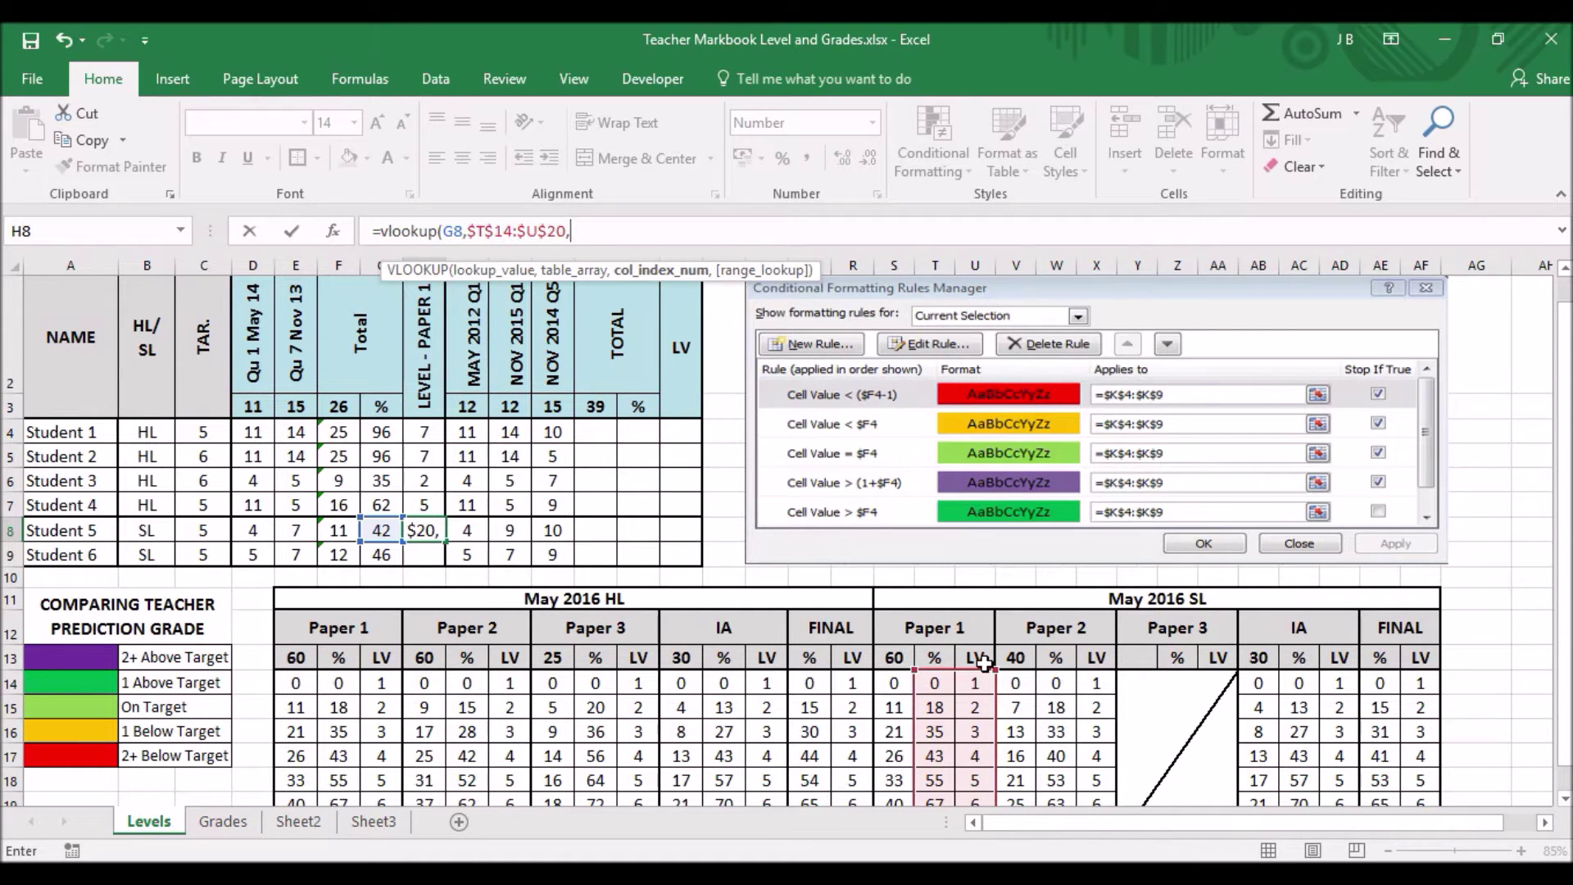
pyautogui.write('2)')
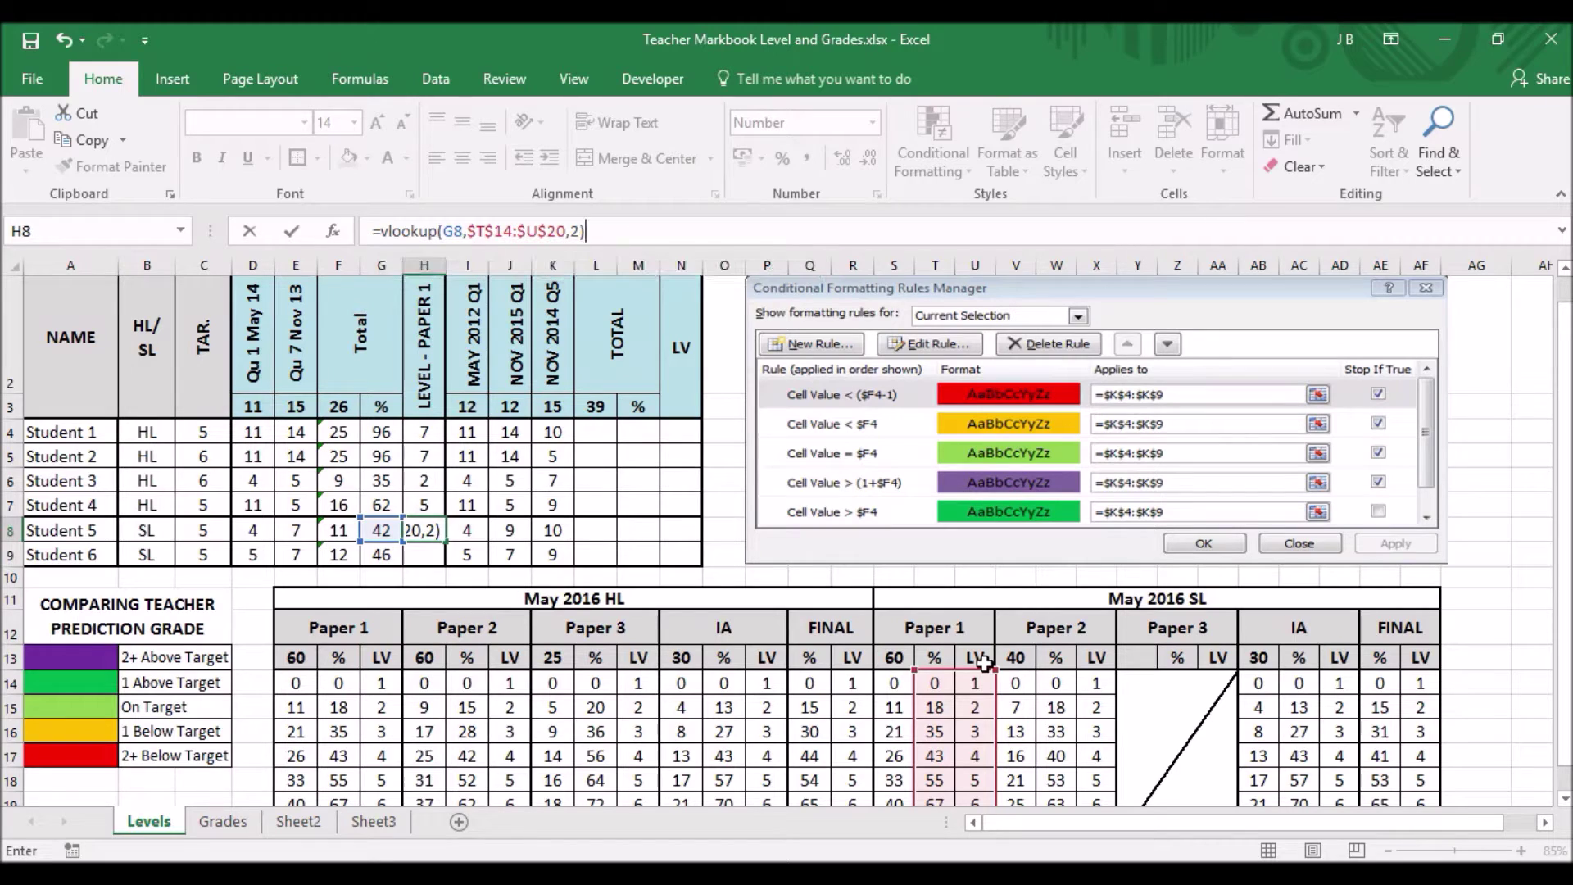
pyautogui.press('Return')
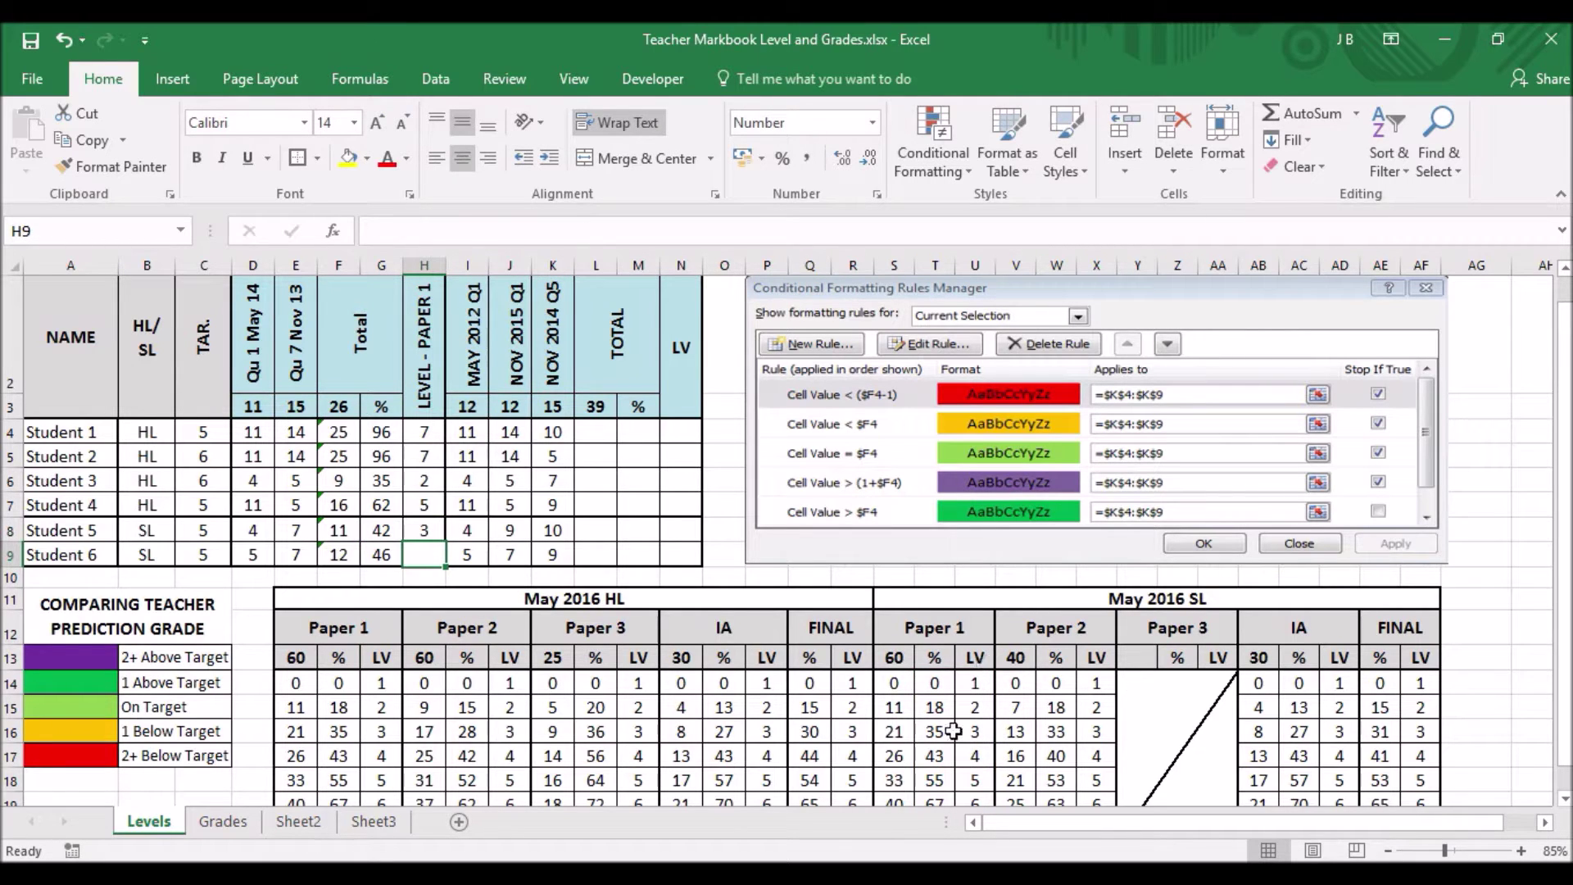
# - Fill H8's level lookup down to H9 without formatting, giving Student 6 level 4
pyautogui.click(438, 533)
pyautogui.moveTo(446, 543); pyautogui.dragTo(446, 567)
pyautogui.click(467, 582)
pyautogui.click(504, 664)
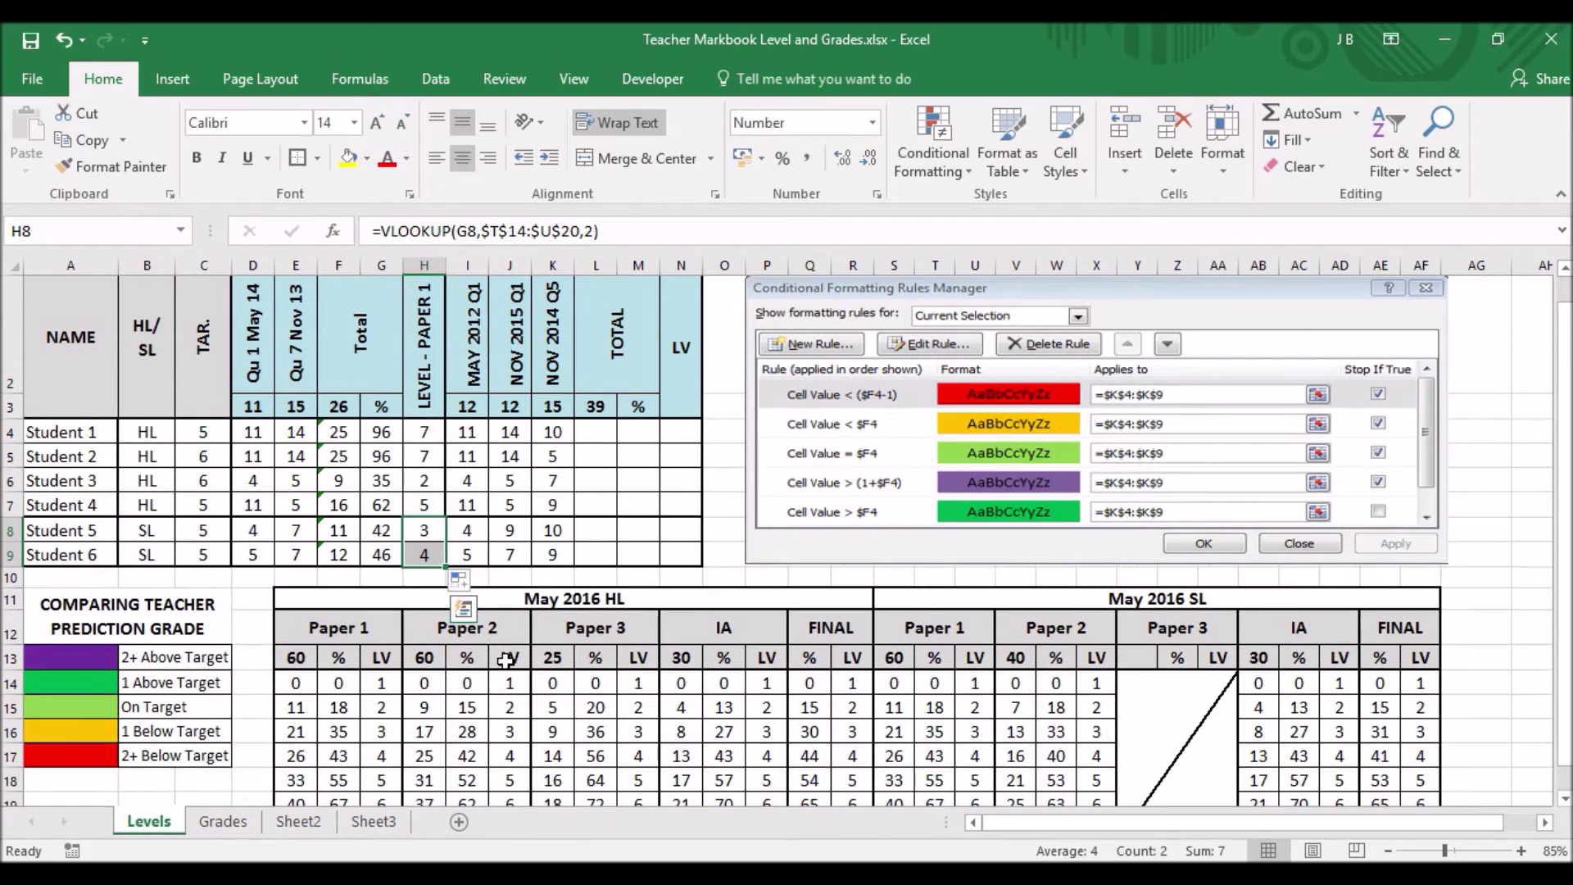
pyautogui.scroll(-1, 1100, 671)
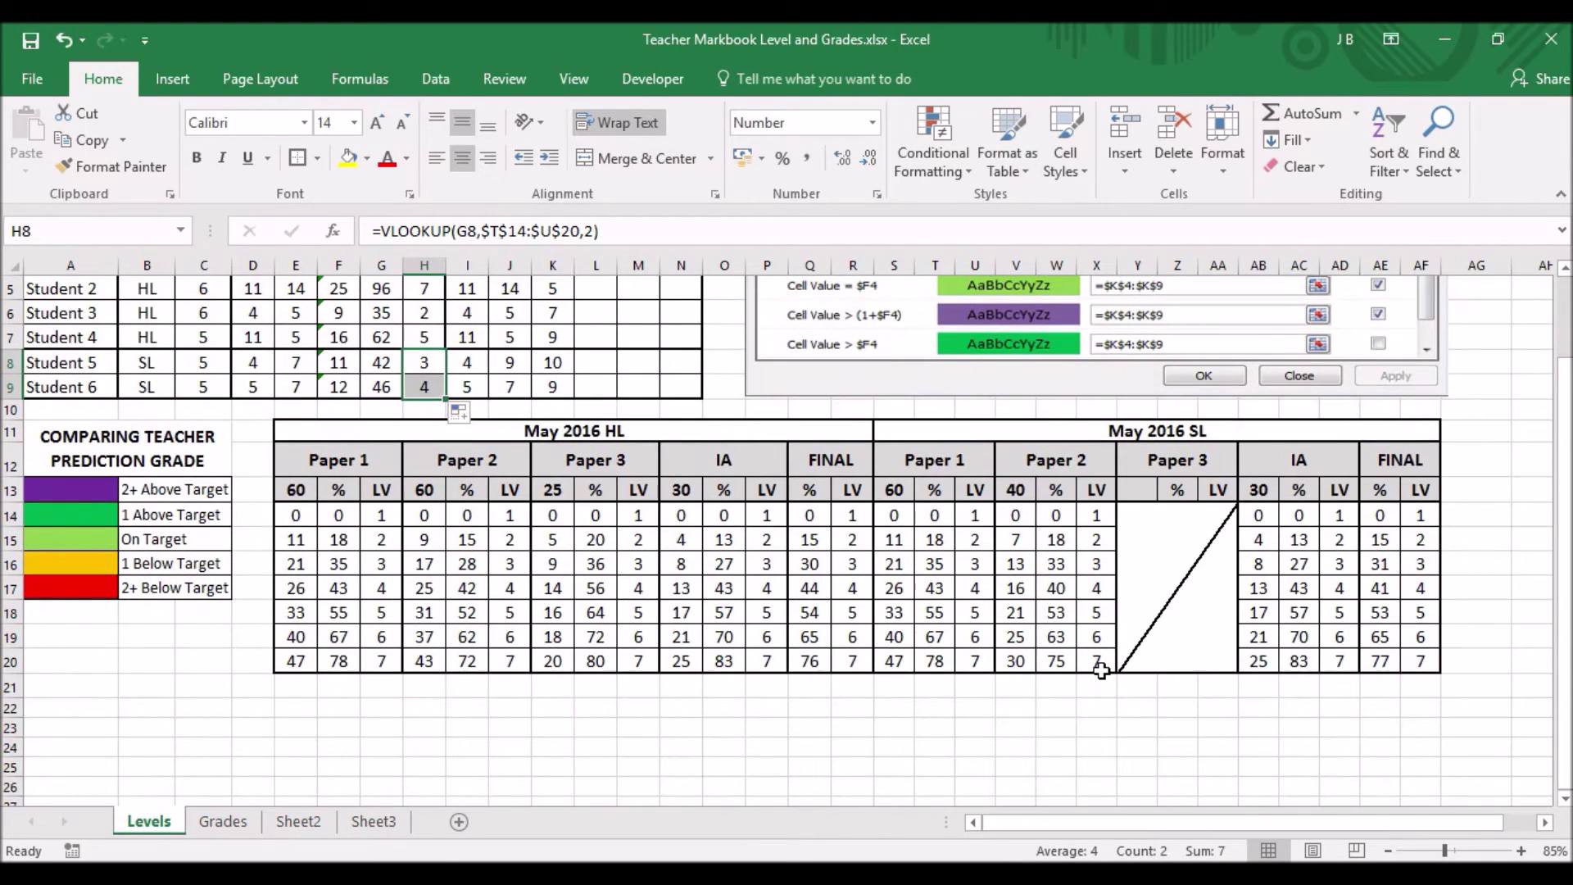
pyautogui.scroll(1, 1100, 672)
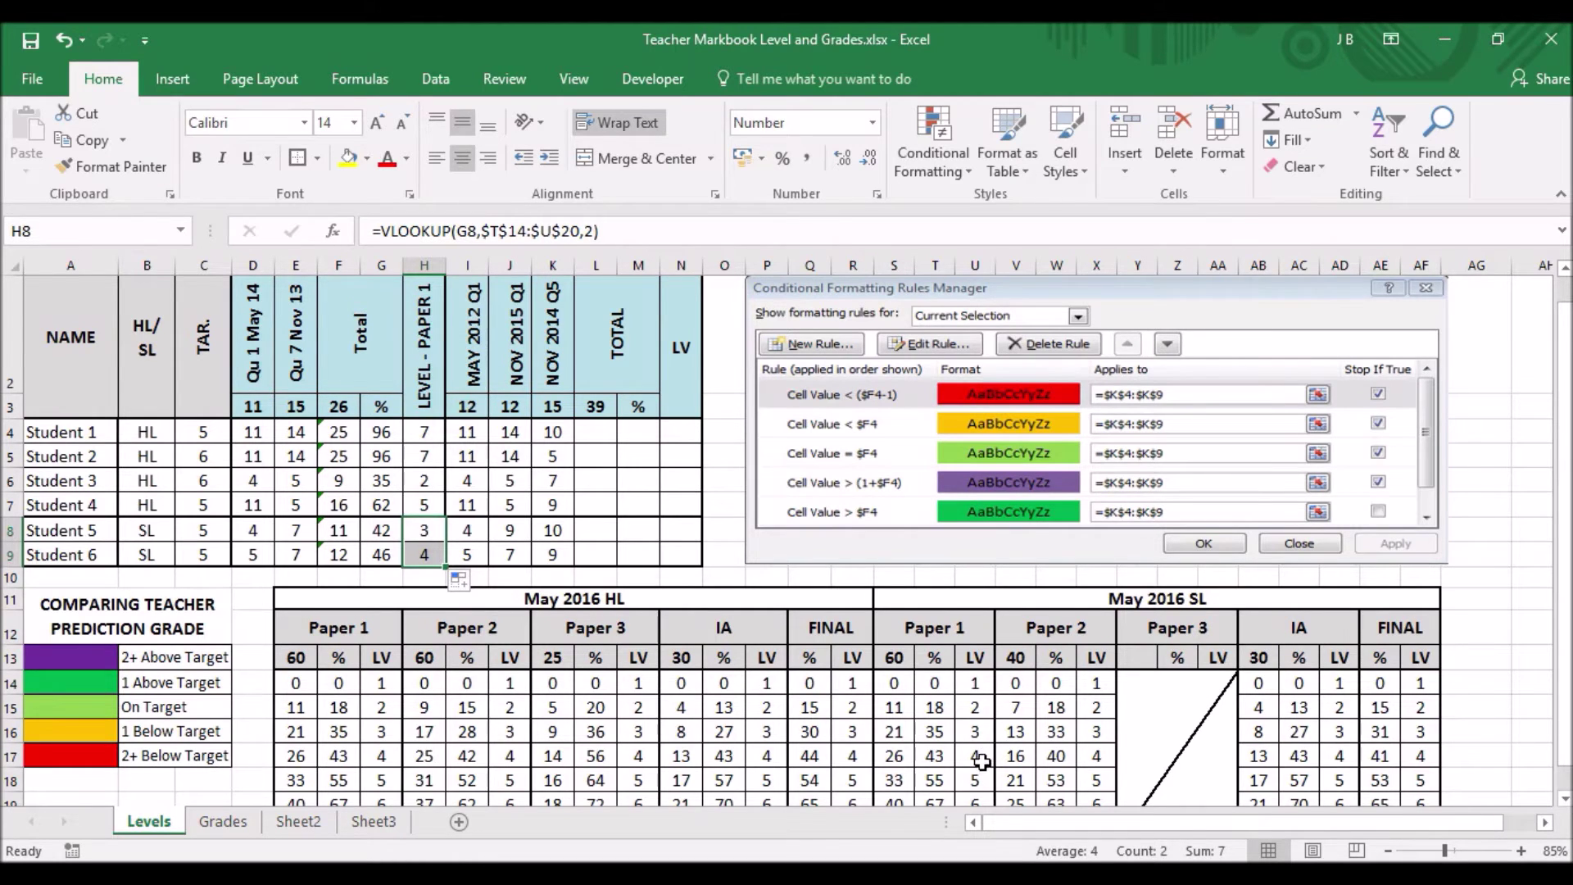
pyautogui.scroll(-1, 981, 758)
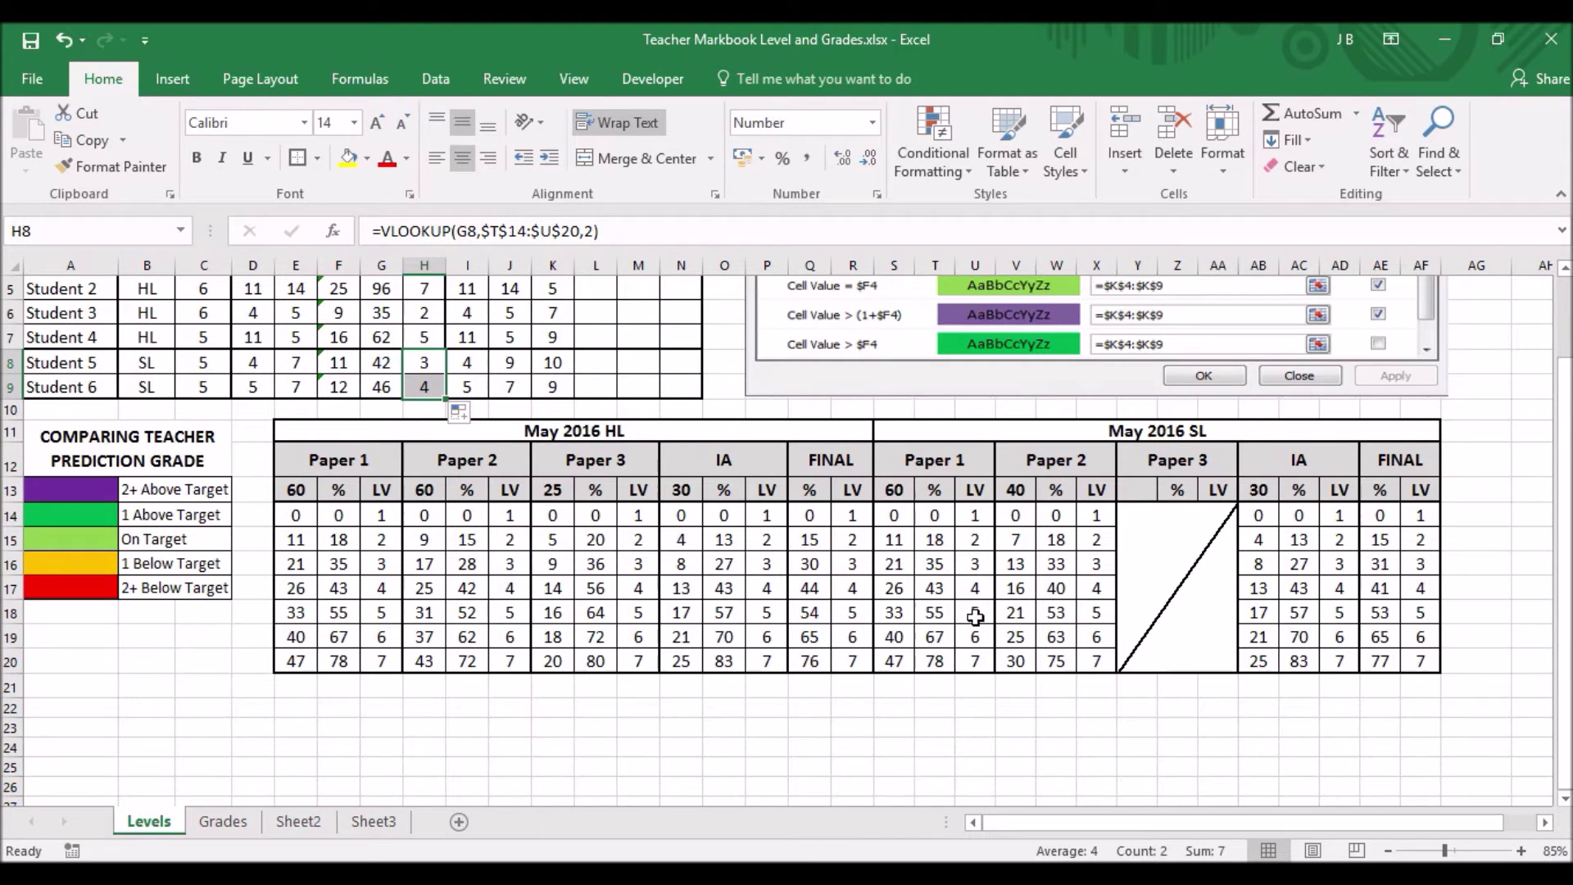
pyautogui.scroll(1, 975, 630)
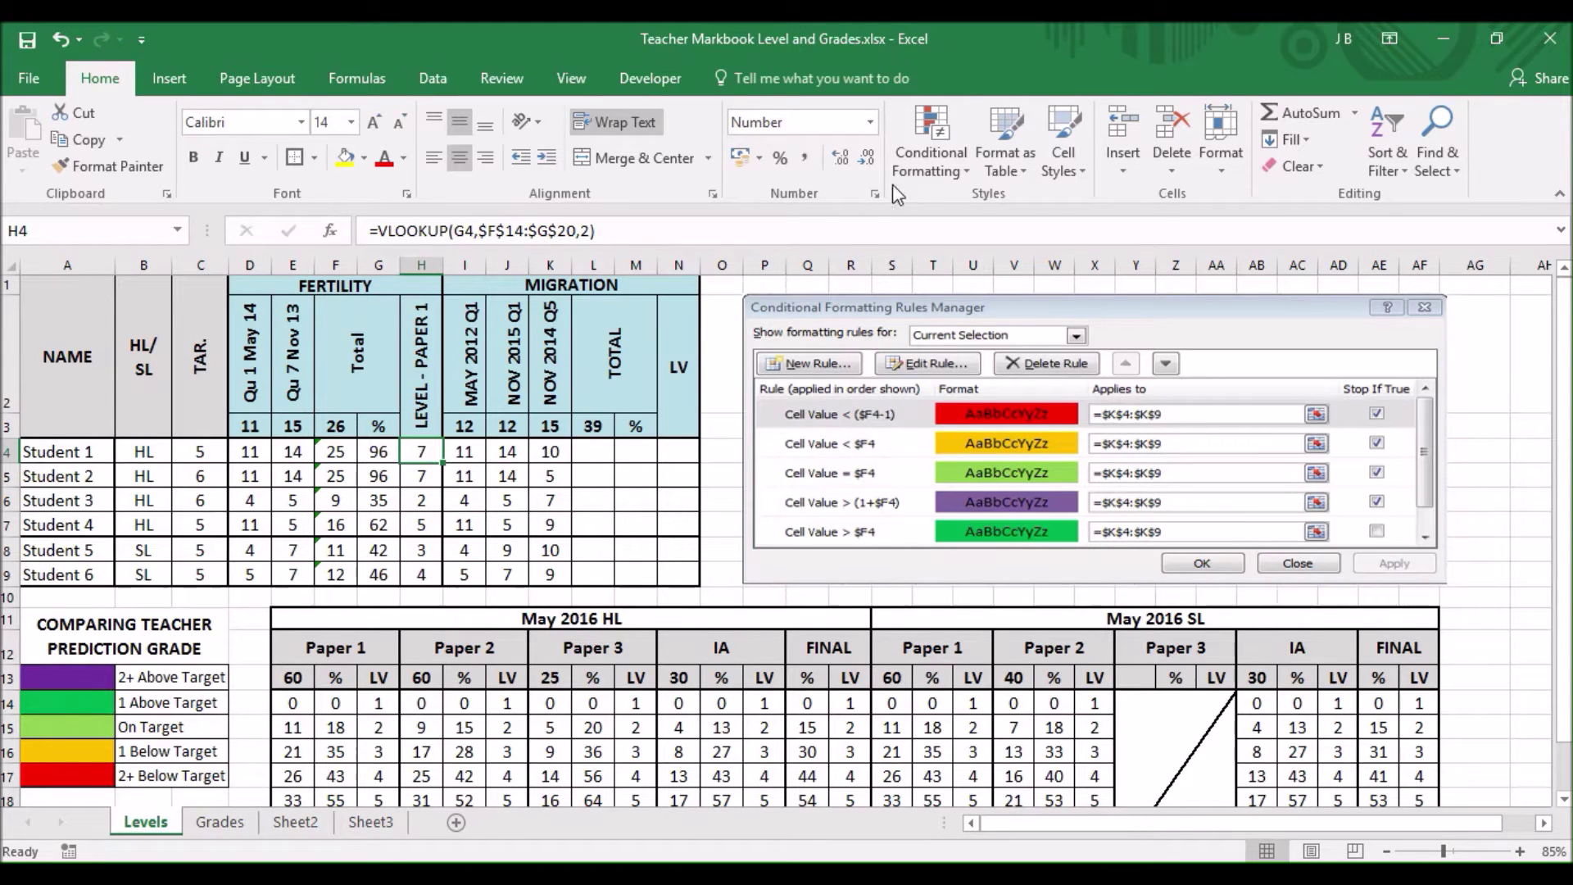
# - Create a new formula-based rule h4<($c4-1) with a red fill in the Conditional Formatting Rules Manager
pyautogui.click(937, 146)
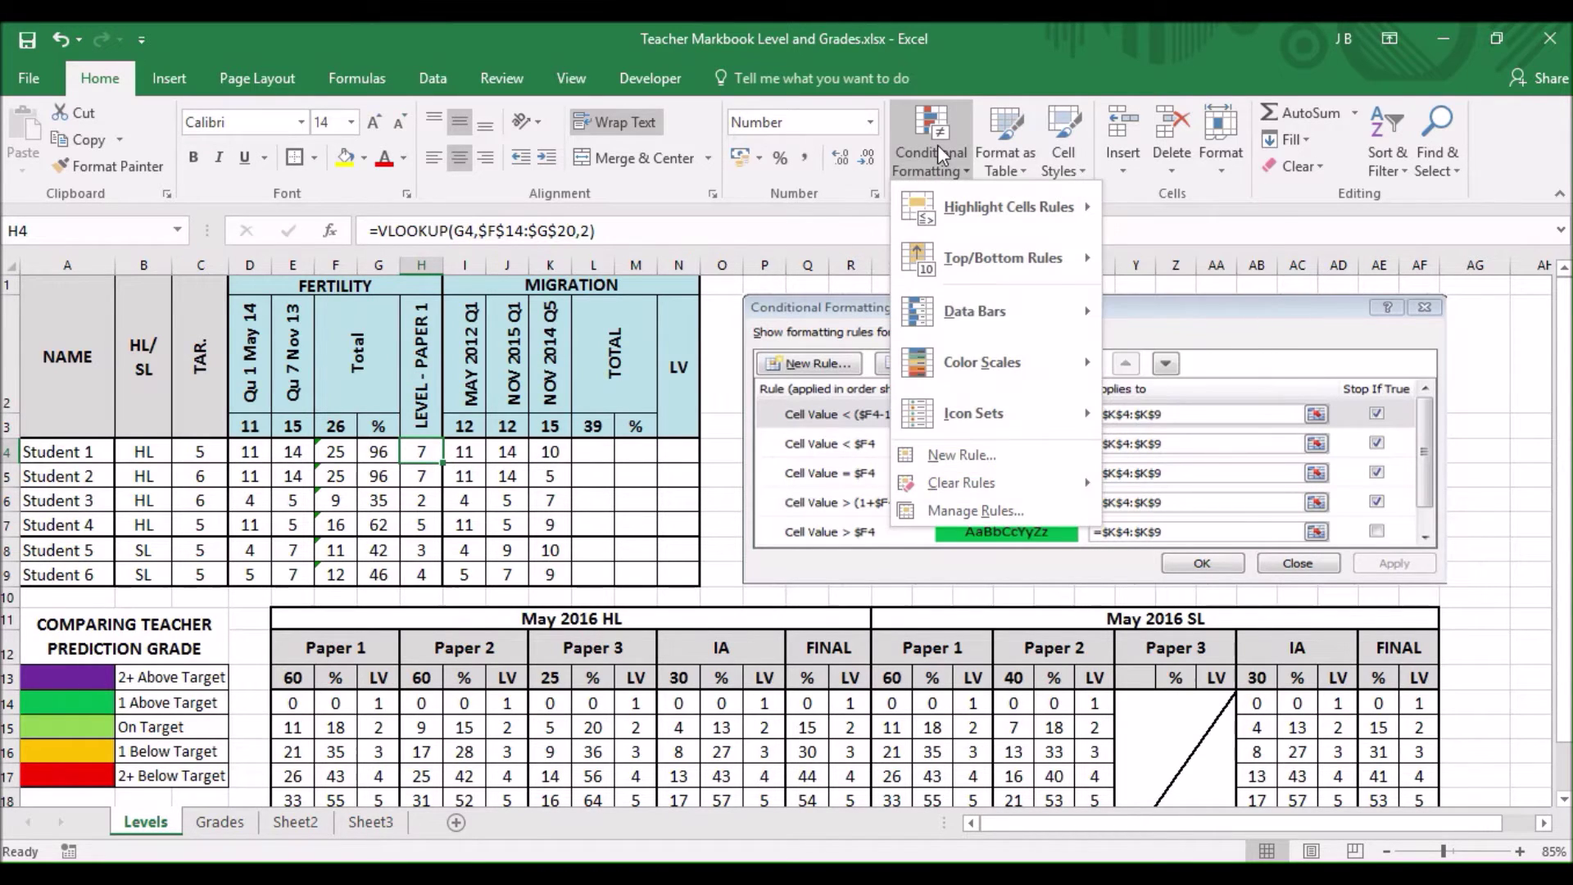
pyautogui.click(979, 511)
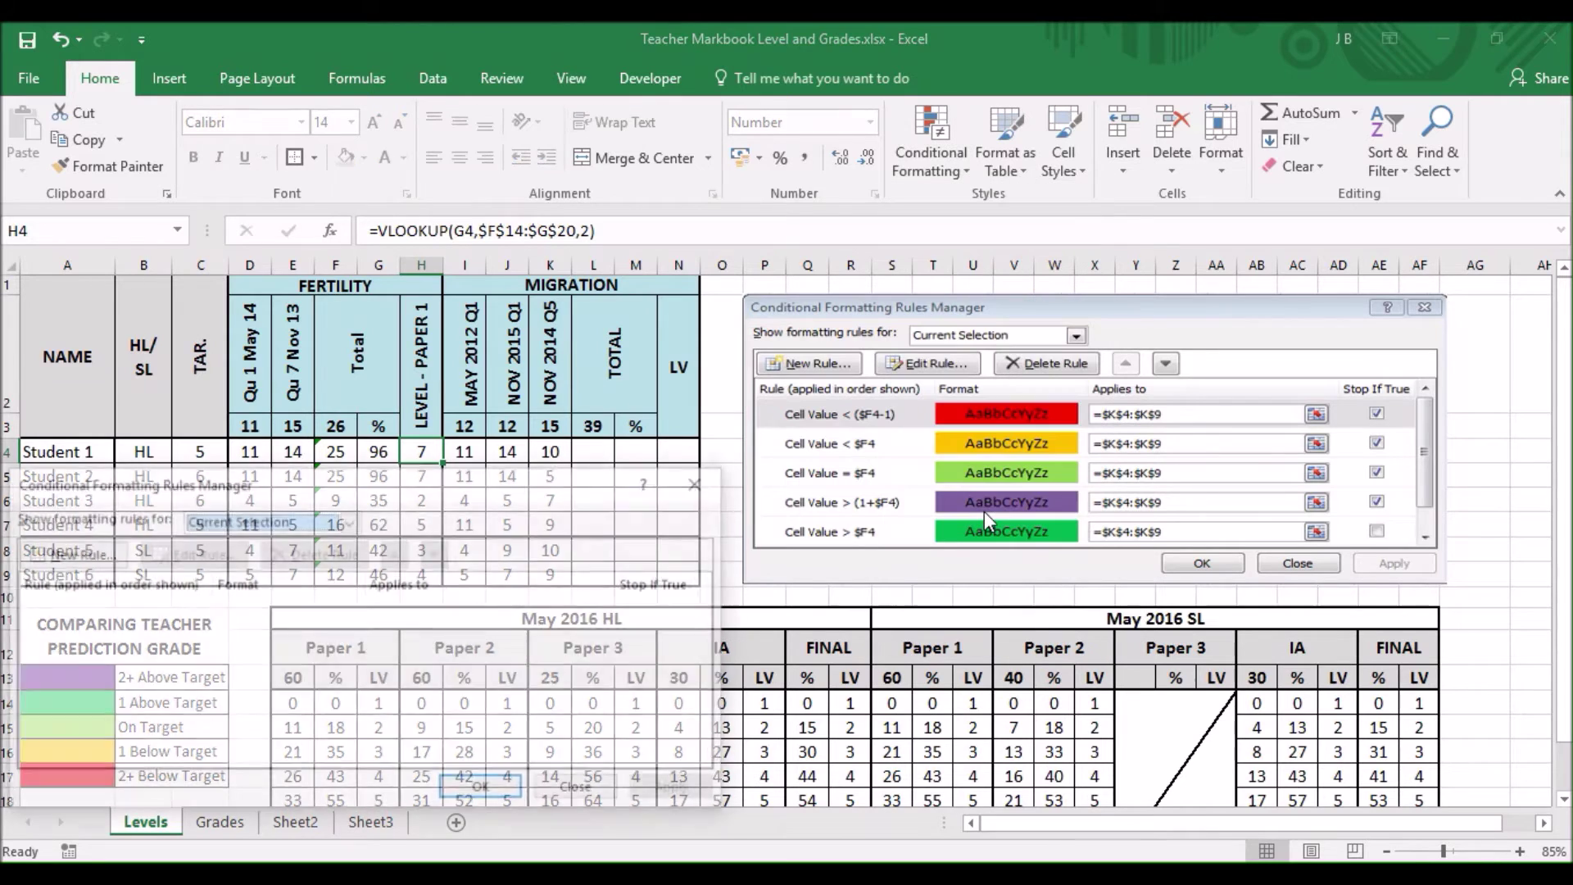
pyautogui.click(72, 557)
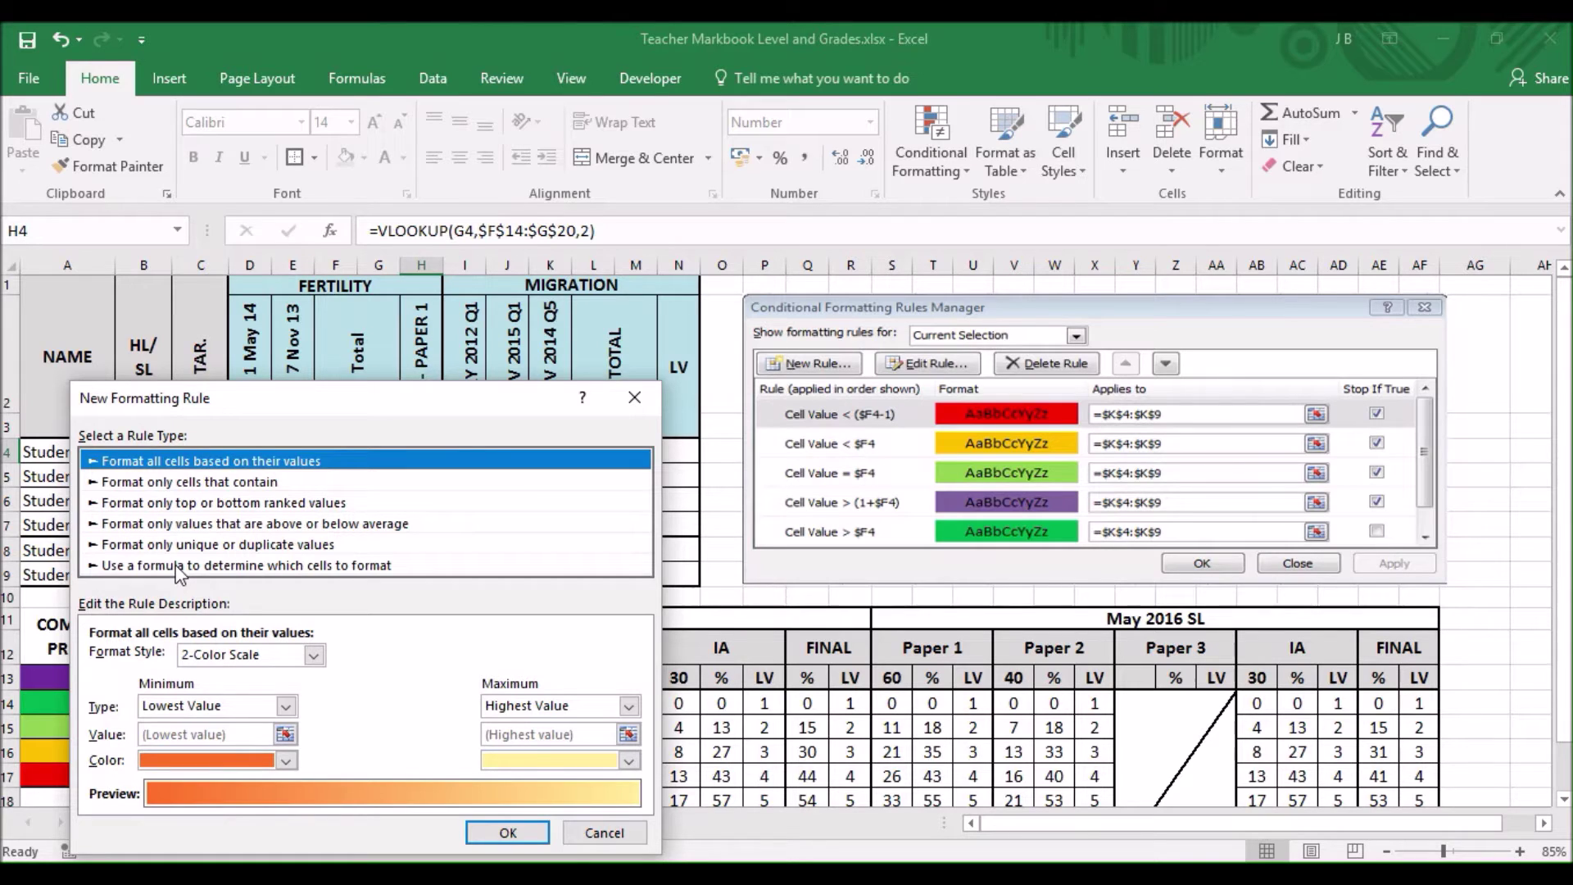
pyautogui.click(177, 566)
pyautogui.click(233, 657)
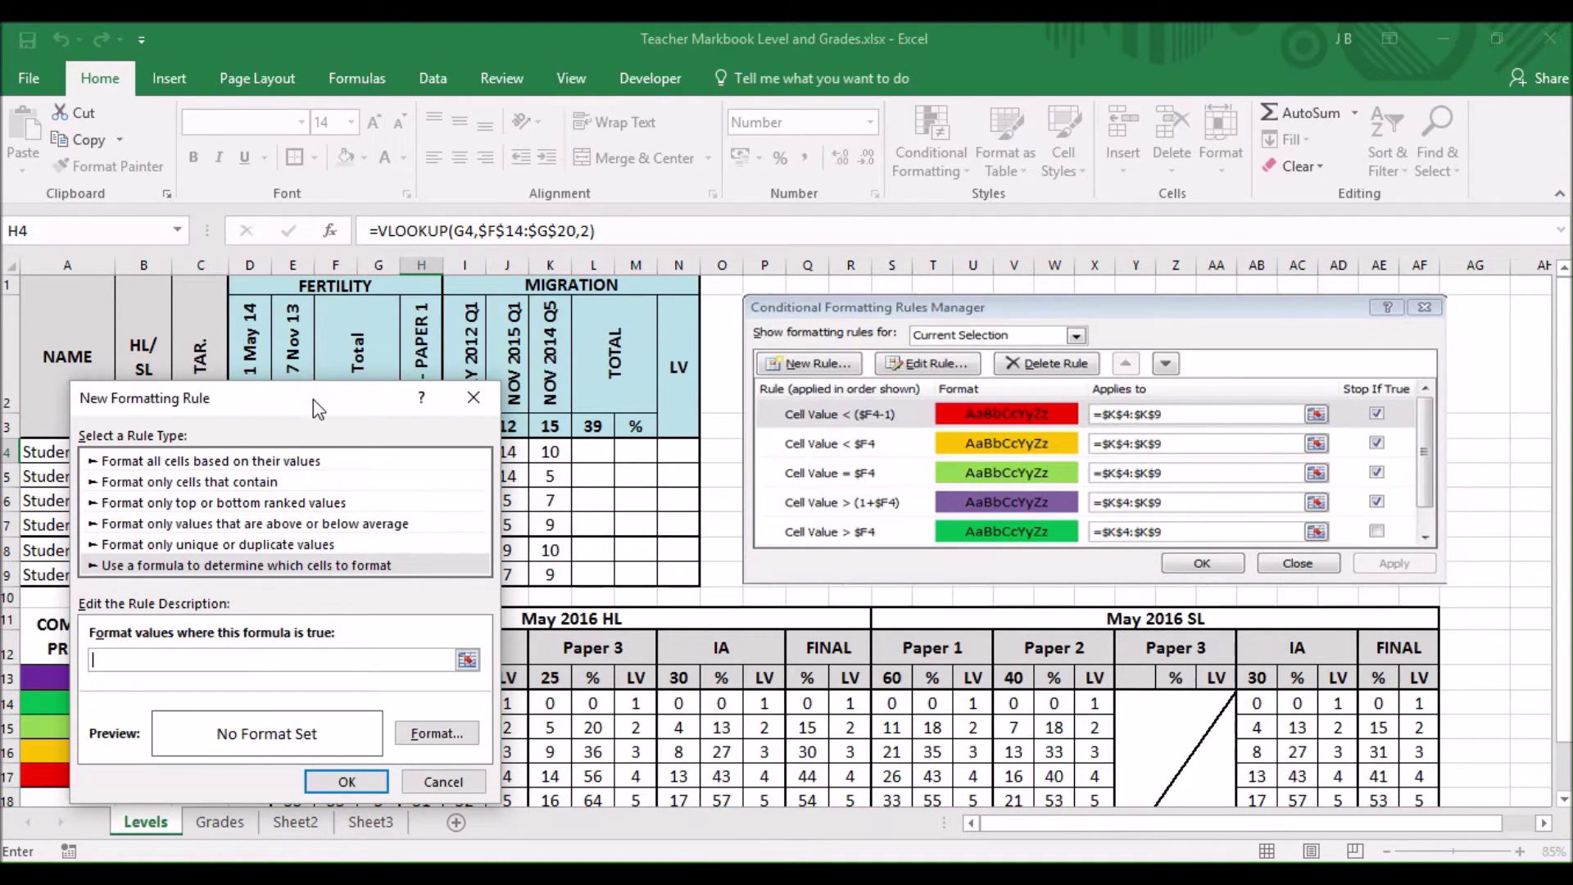
pyautogui.moveTo(313, 400)
pyautogui.mouseDown()
pyautogui.moveTo(543, 442)
pyautogui.moveTo(455, 484)
pyautogui.mouseUp()
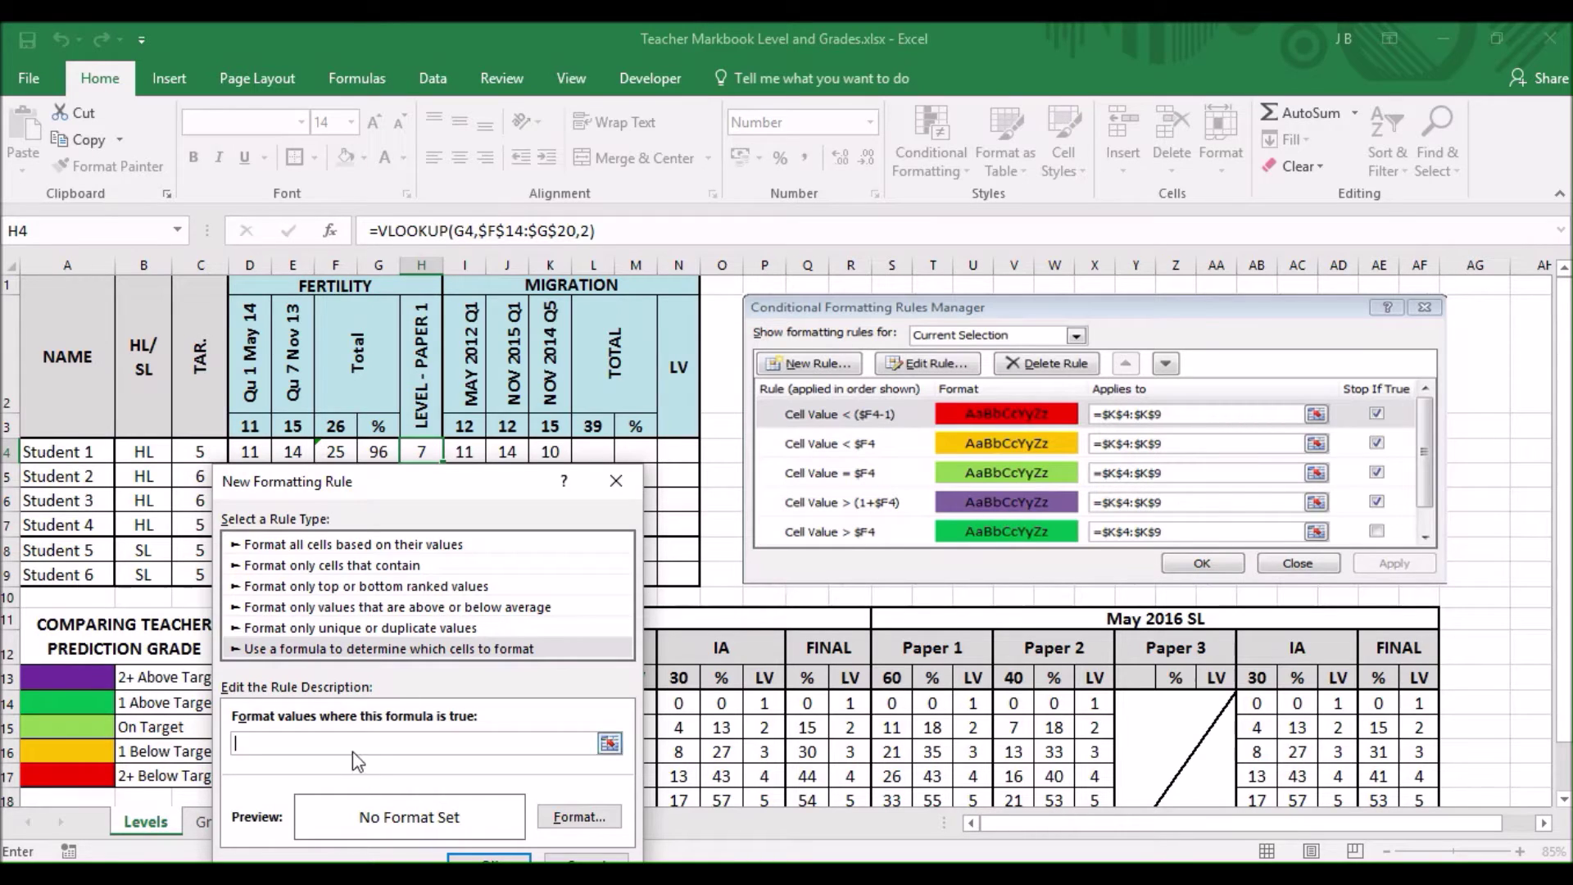
pyautogui.write('h4<(')
pyautogui.write('$c4-1)')
pyautogui.click(579, 816)
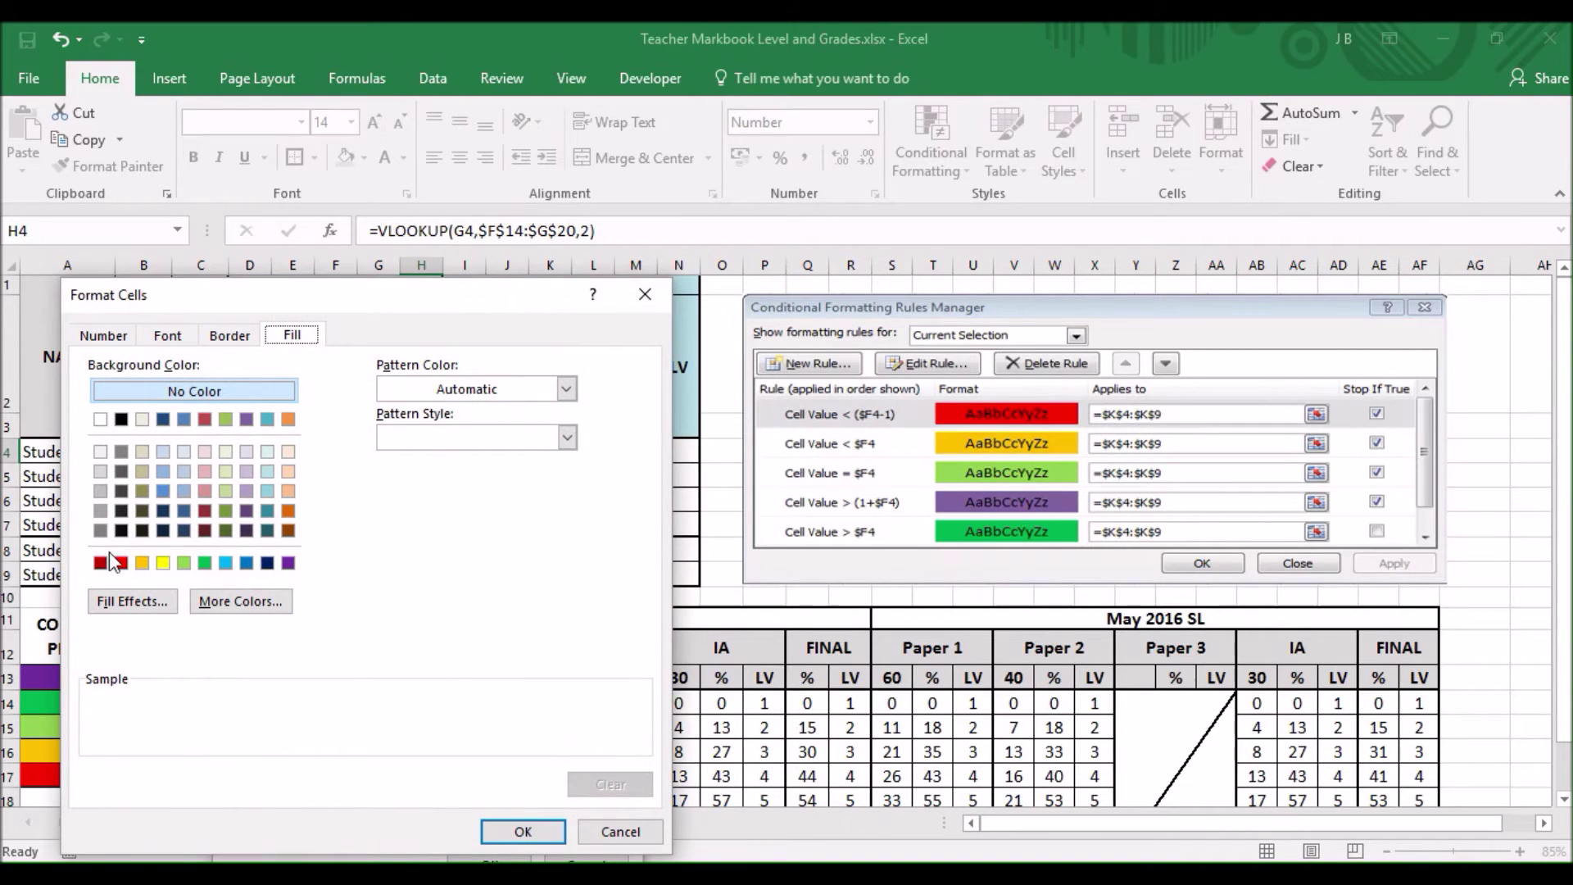
pyautogui.click(120, 562)
pyautogui.click(541, 829)
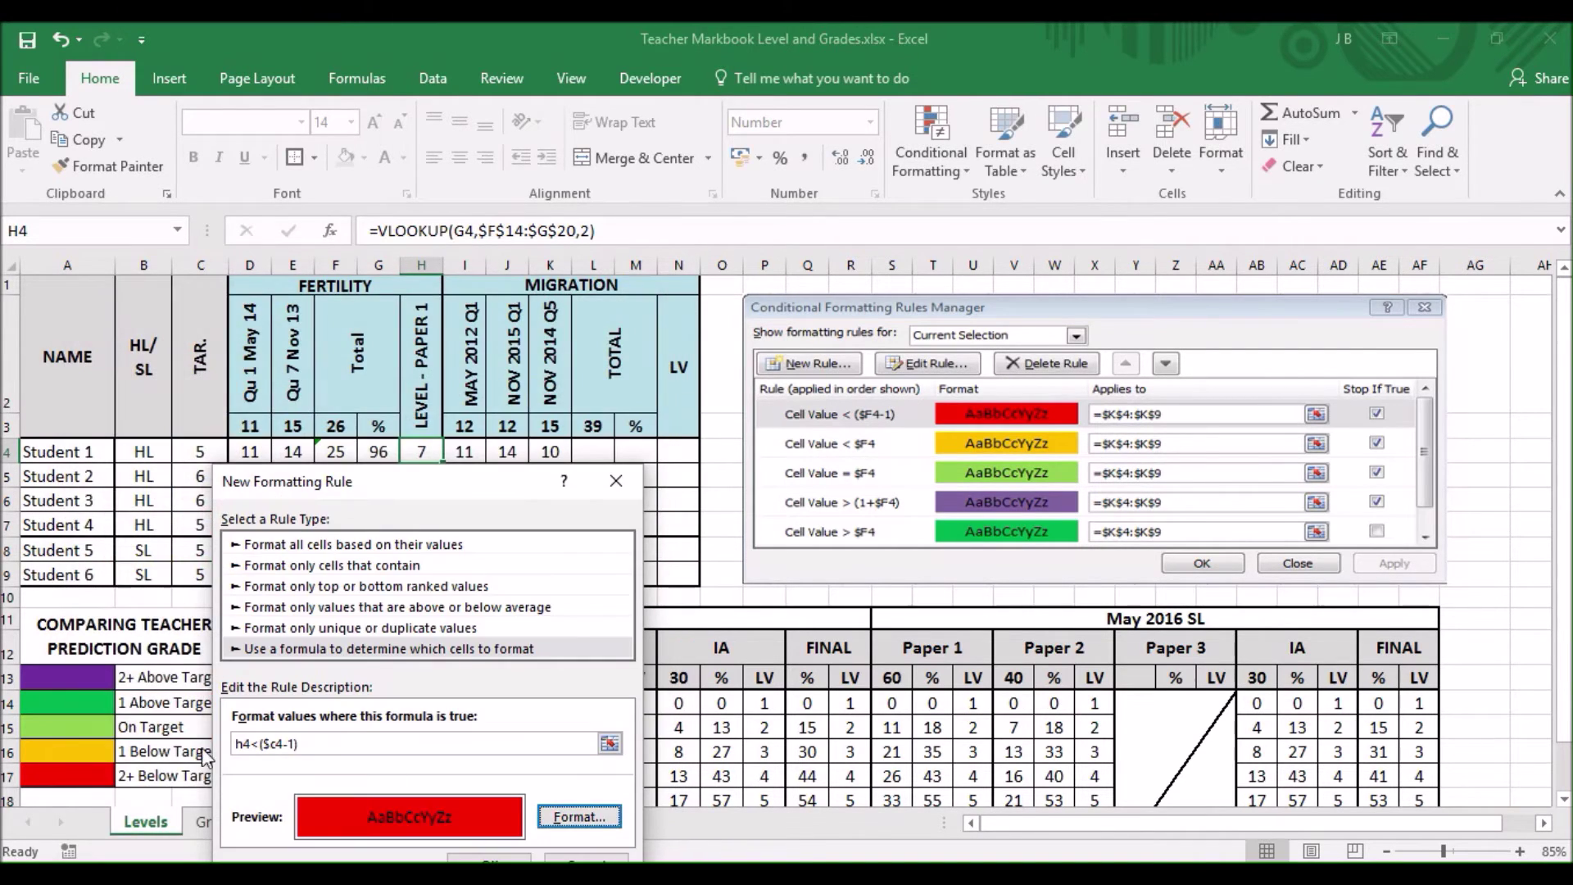
# - Save the red rule, set it to apply to H4:H9 with Stop If True, and apply
pyautogui.click(508, 861)
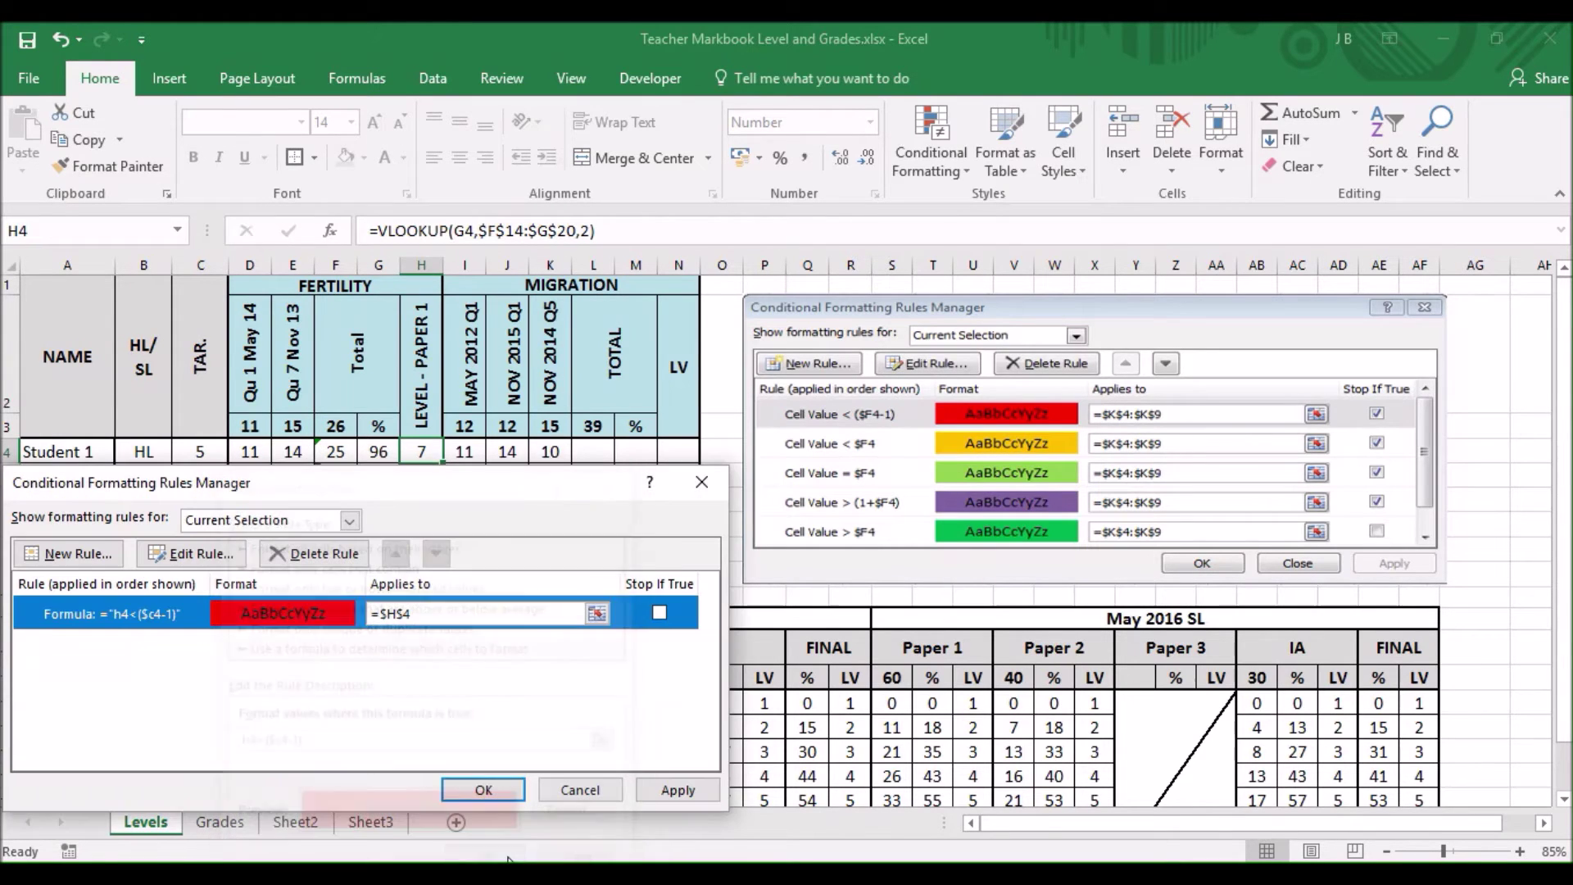
pyautogui.moveTo(417, 480); pyautogui.dragTo(889, 337)
pyautogui.click(1049, 469)
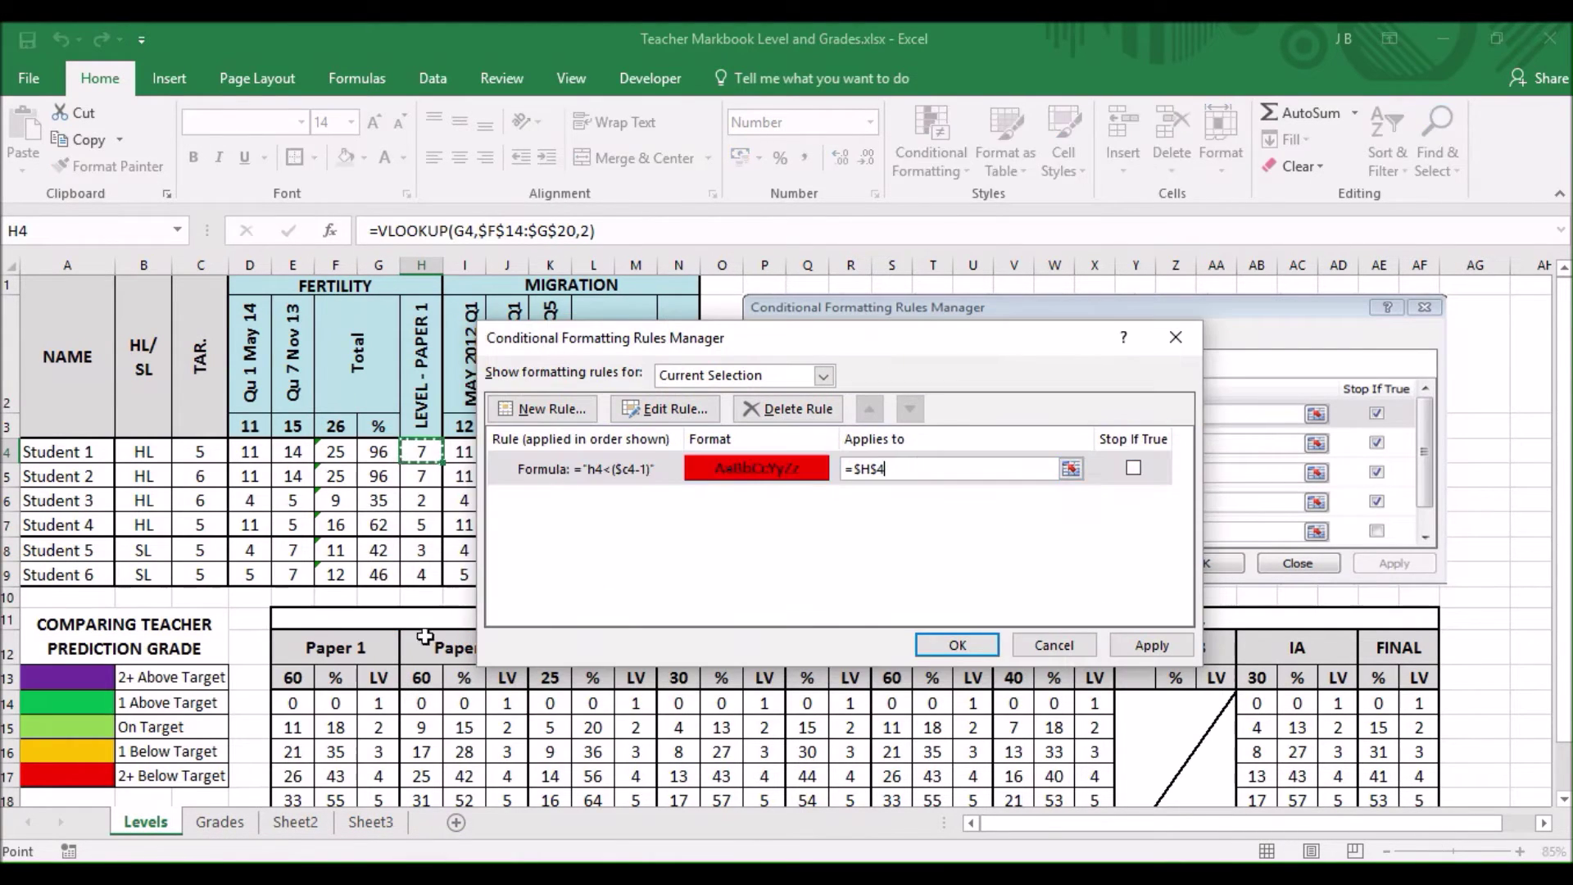
pyautogui.keyDown('shift'); pyautogui.click(424, 572); pyautogui.keyUp('shift')
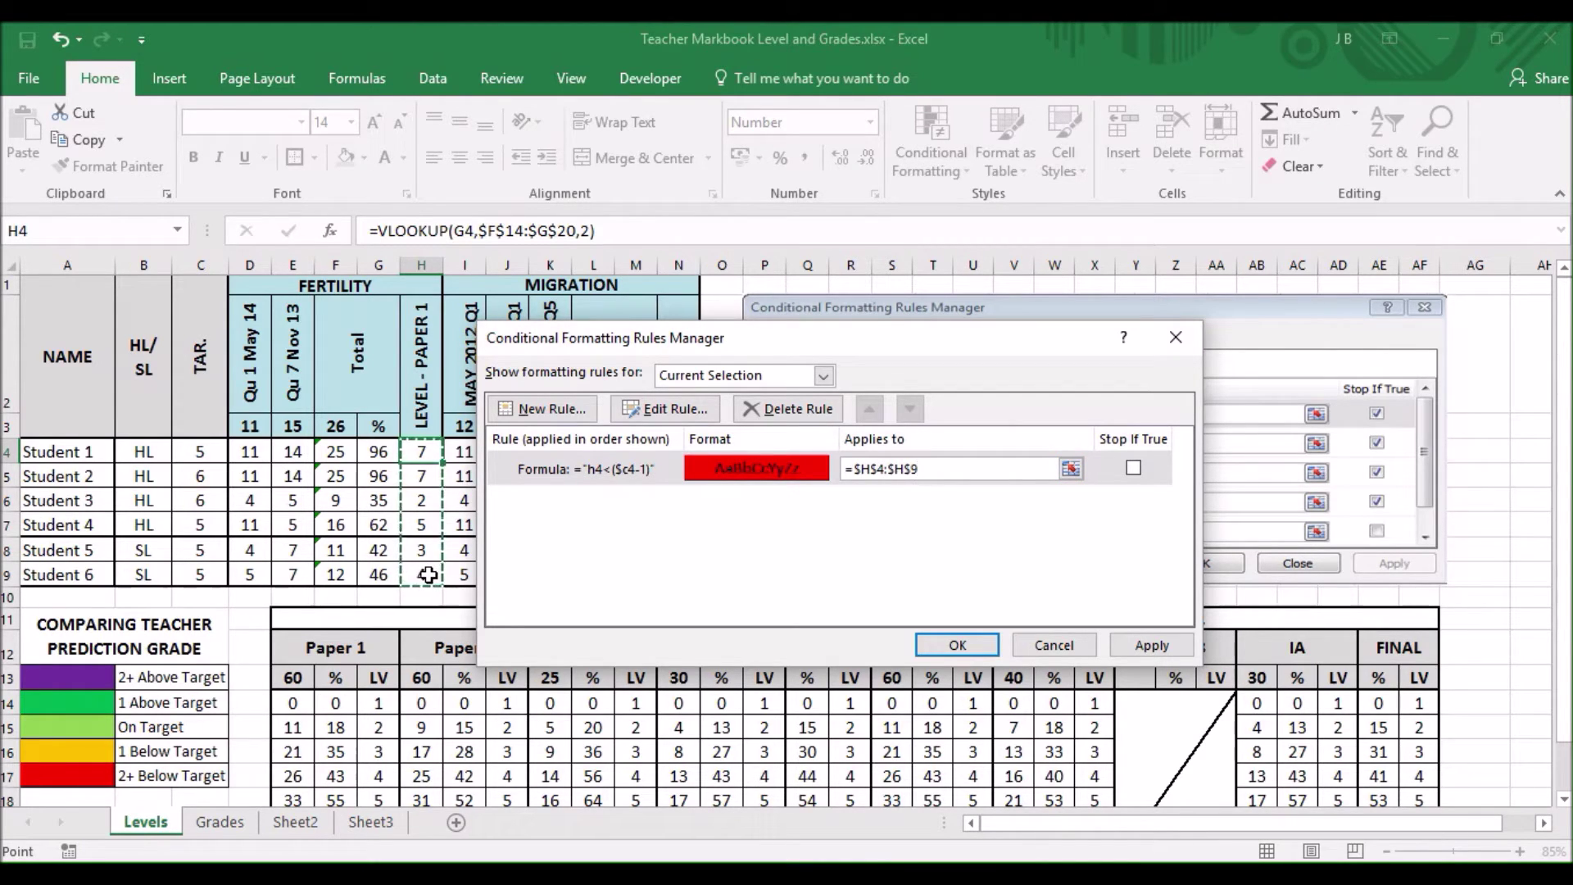
pyautogui.press('F2')
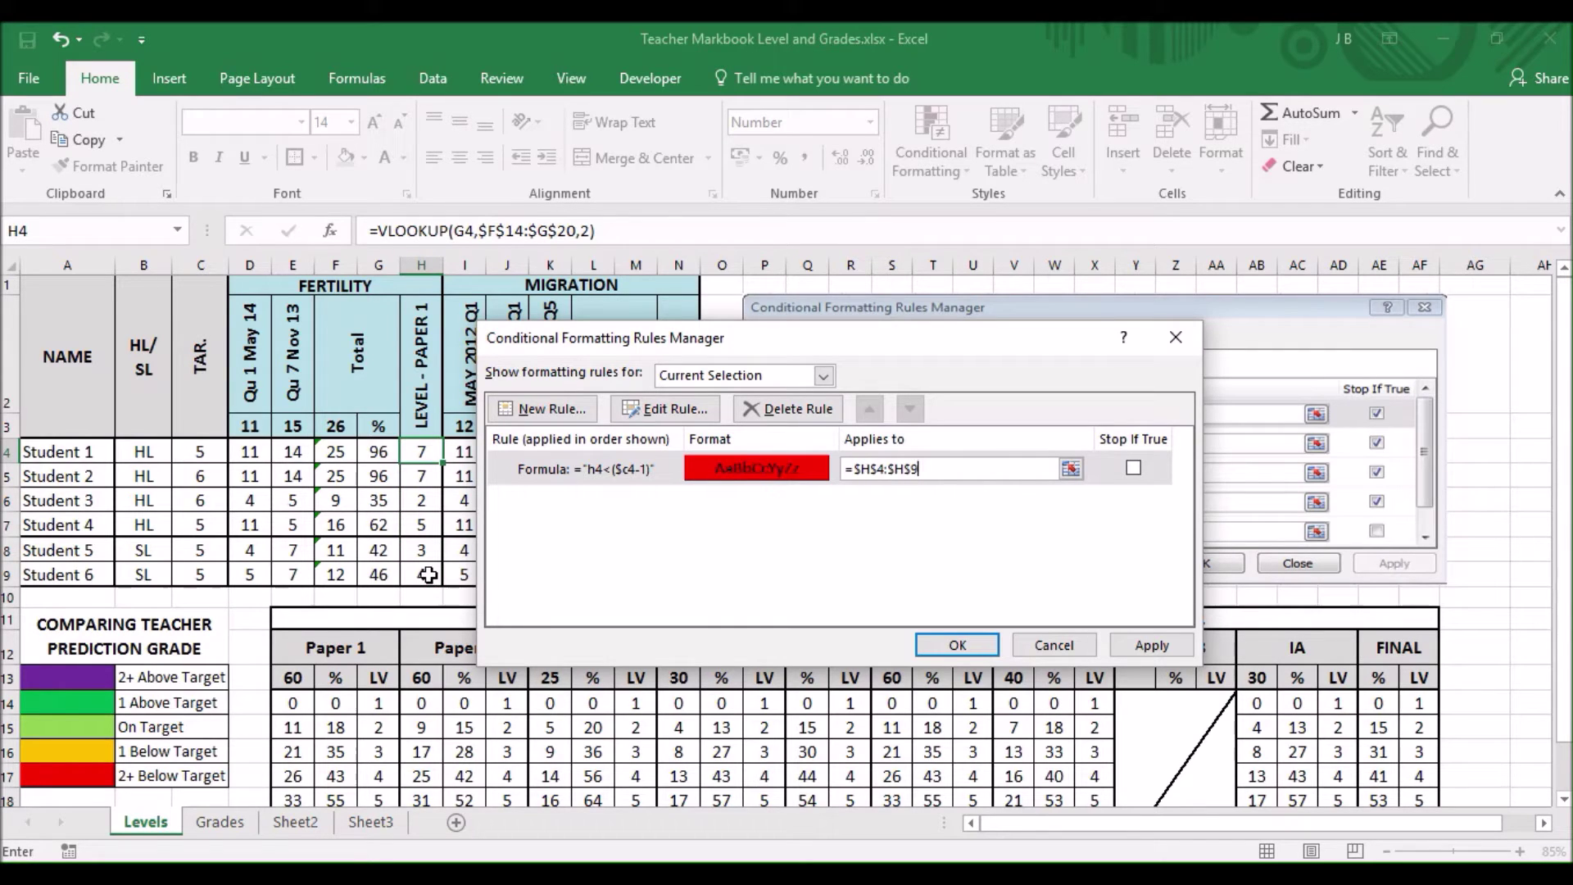
pyautogui.click(1133, 468)
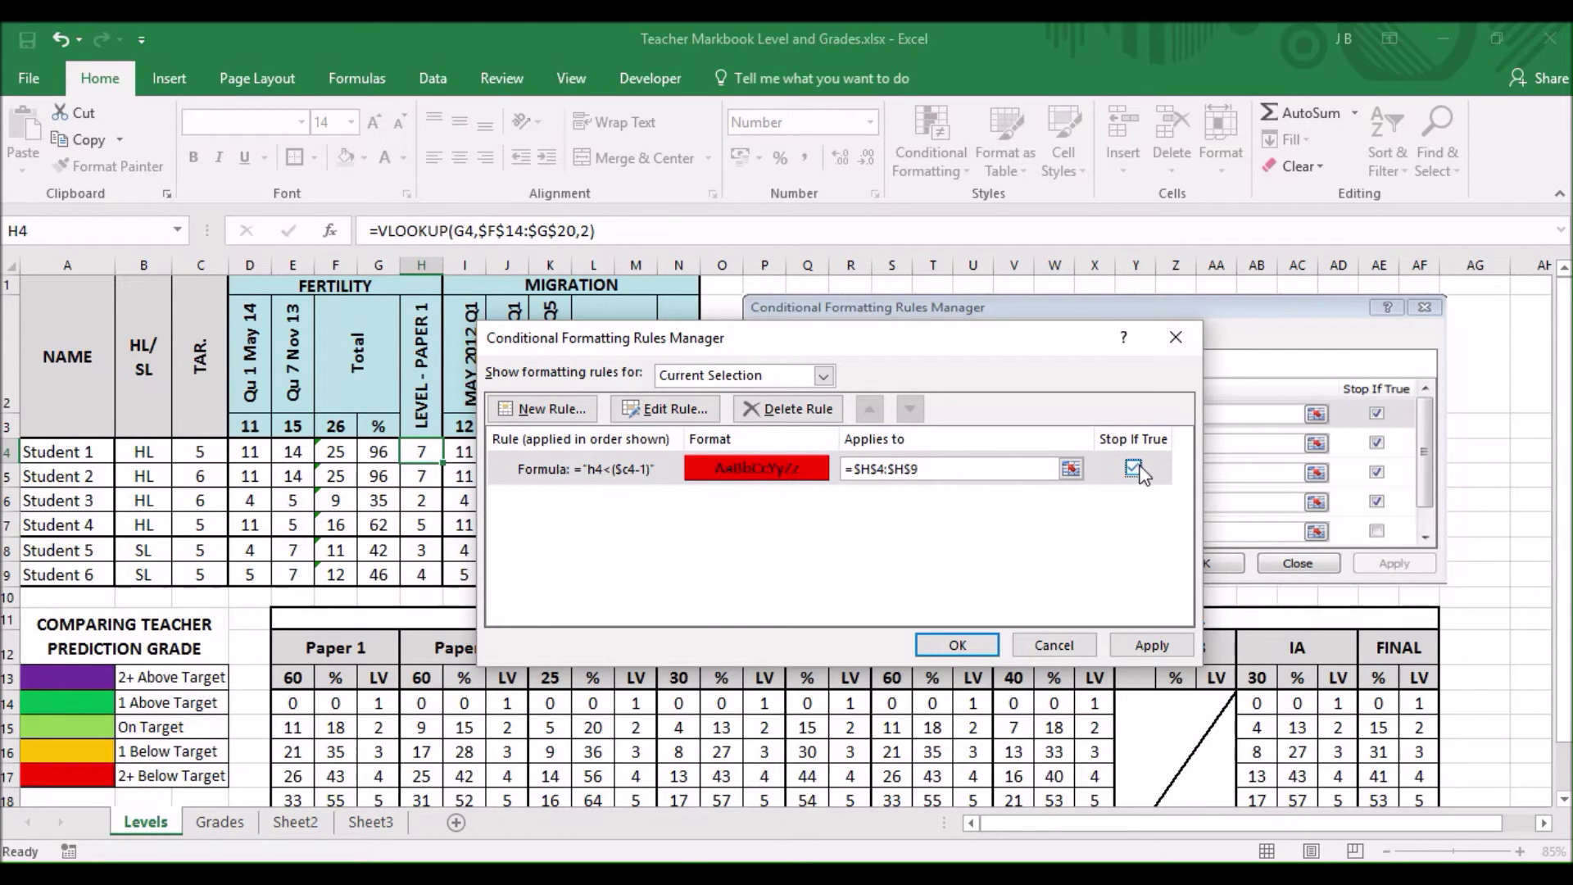
pyautogui.click(1145, 647)
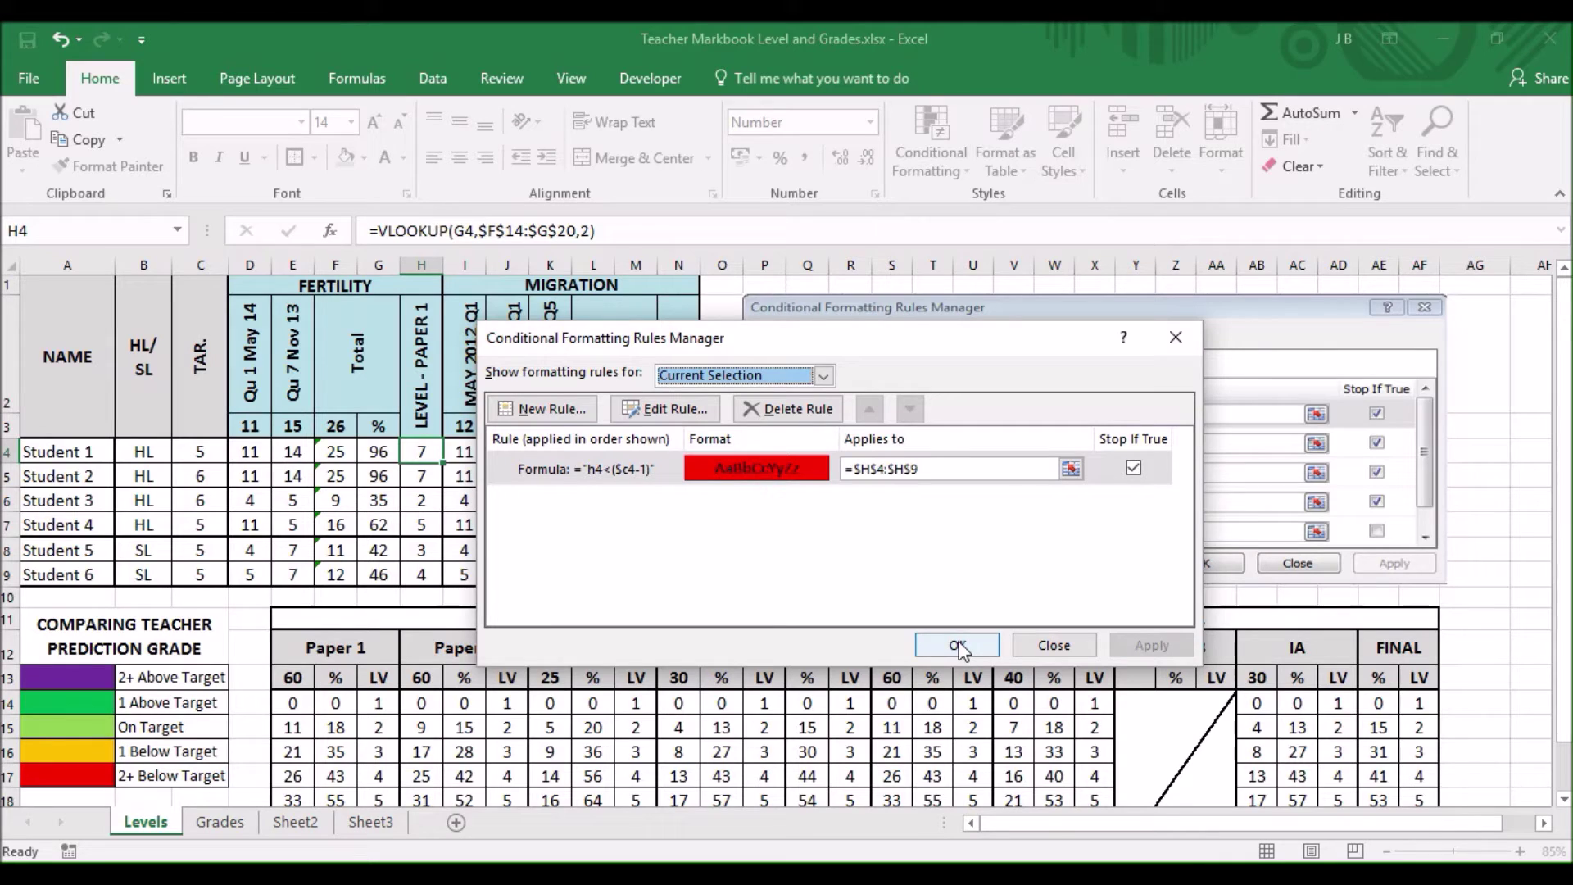
# - Remove the quotation marks so the red rule reads =H4<($C4-1), then apply it
pyautogui.click(643, 469)
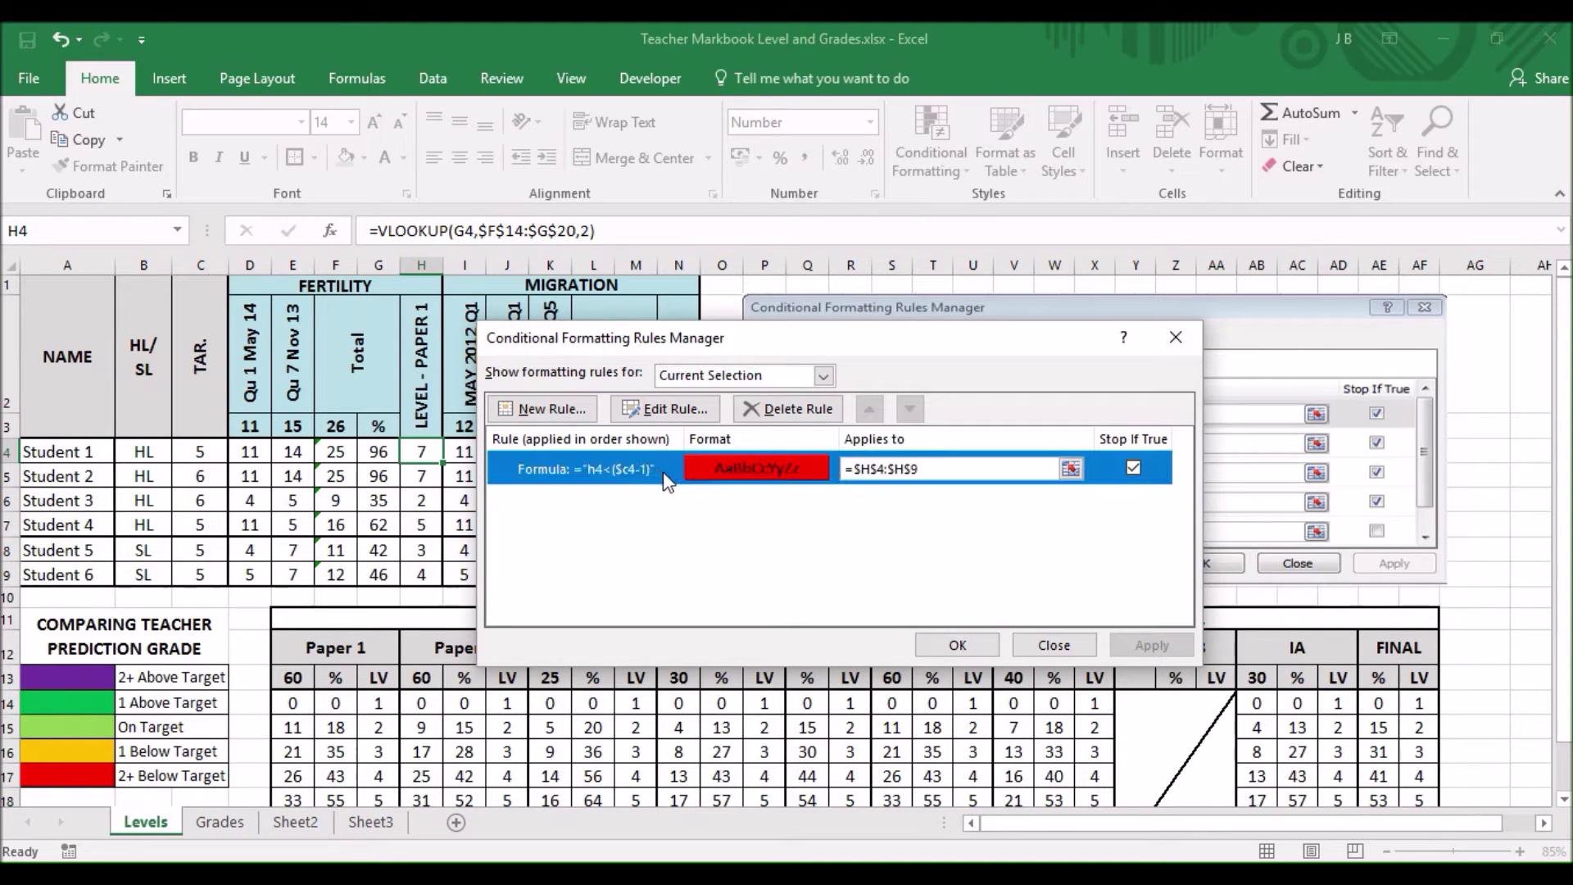
pyautogui.click(665, 408)
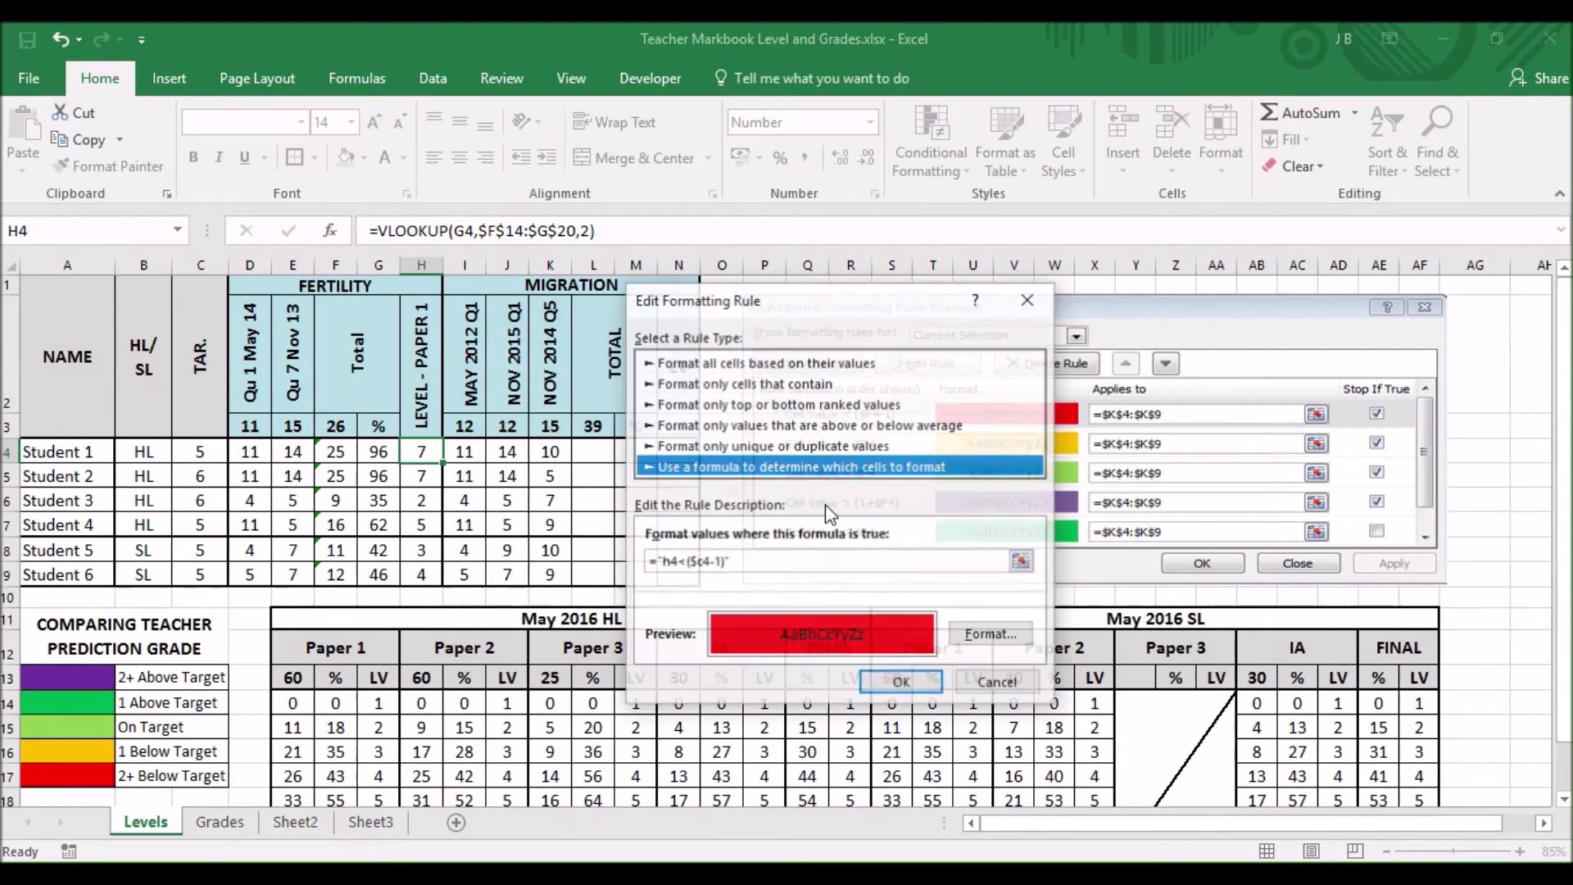
pyautogui.click(863, 560)
pyautogui.press('BackSpace')
pyautogui.click(662, 561)
pyautogui.press('BackSpace')
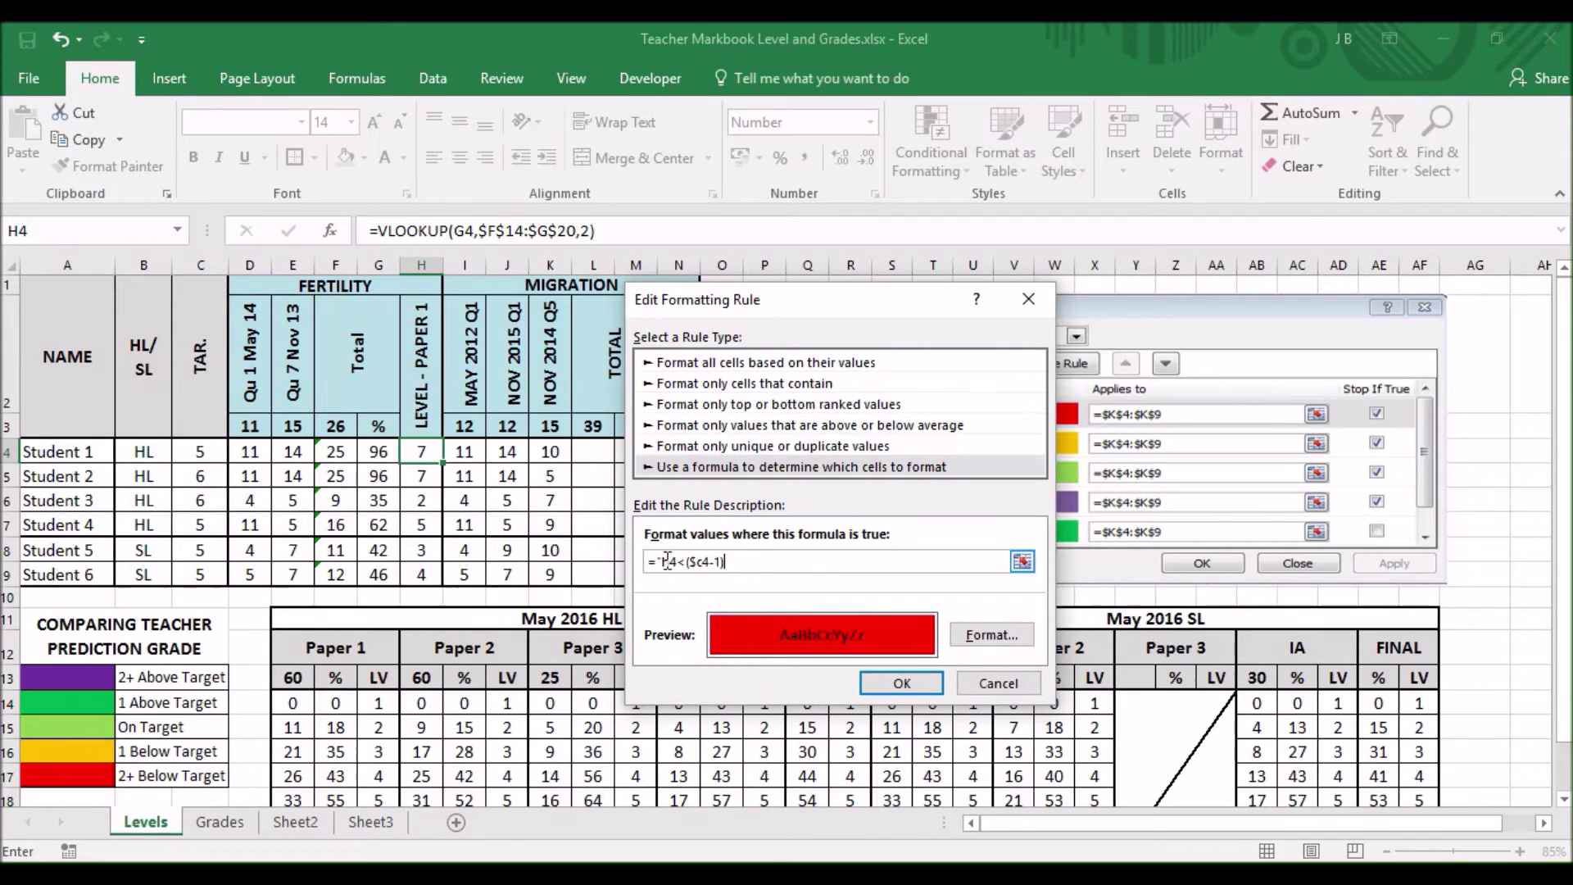
pyautogui.click(900, 683)
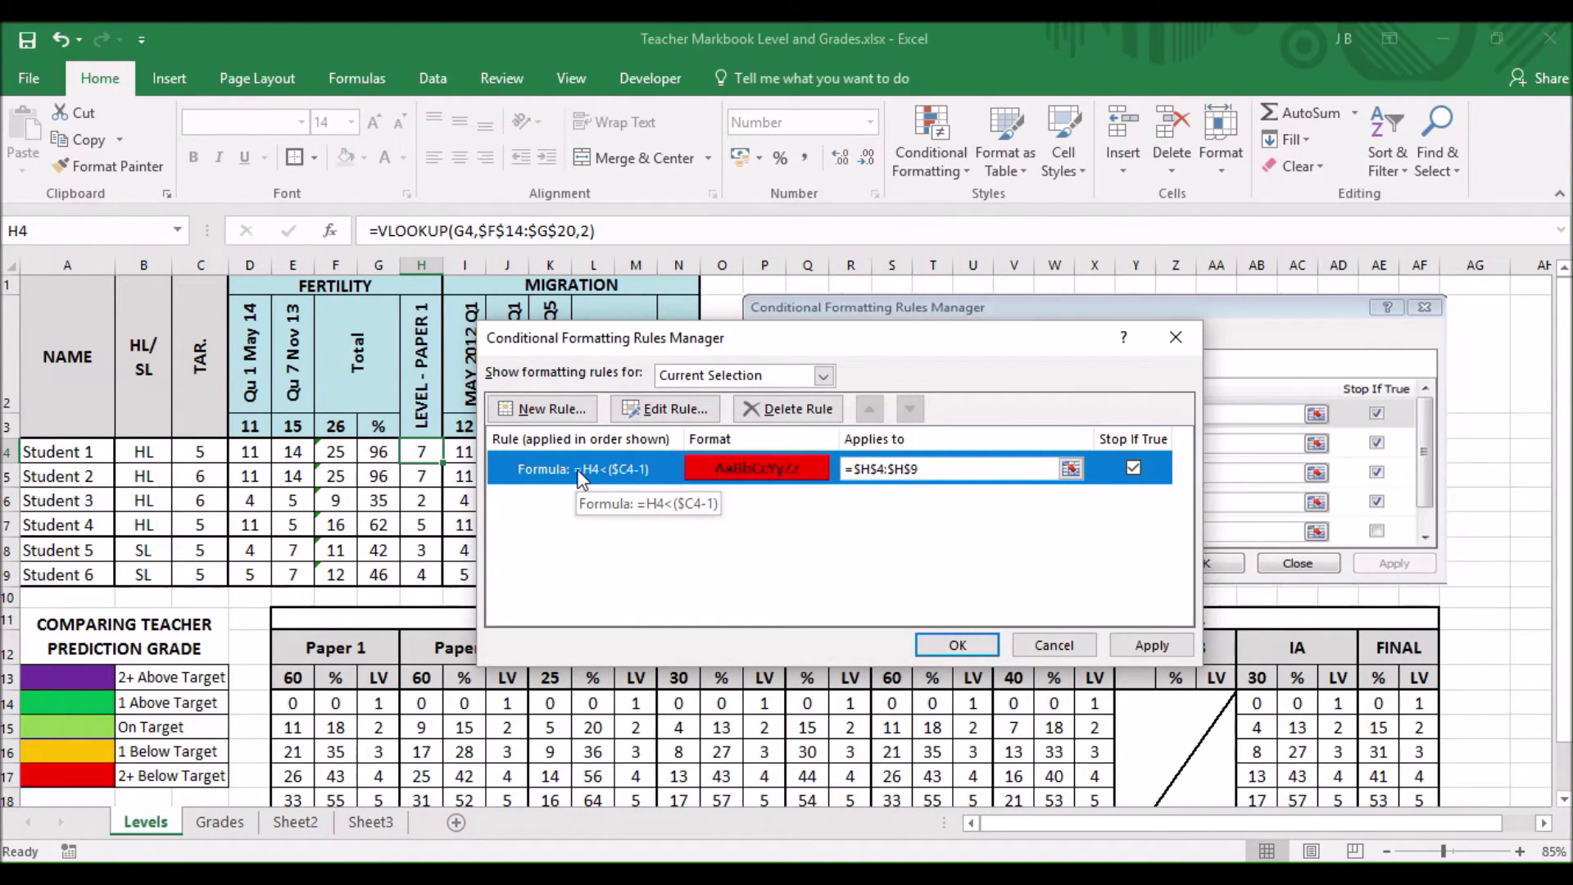
pyautogui.click(1149, 645)
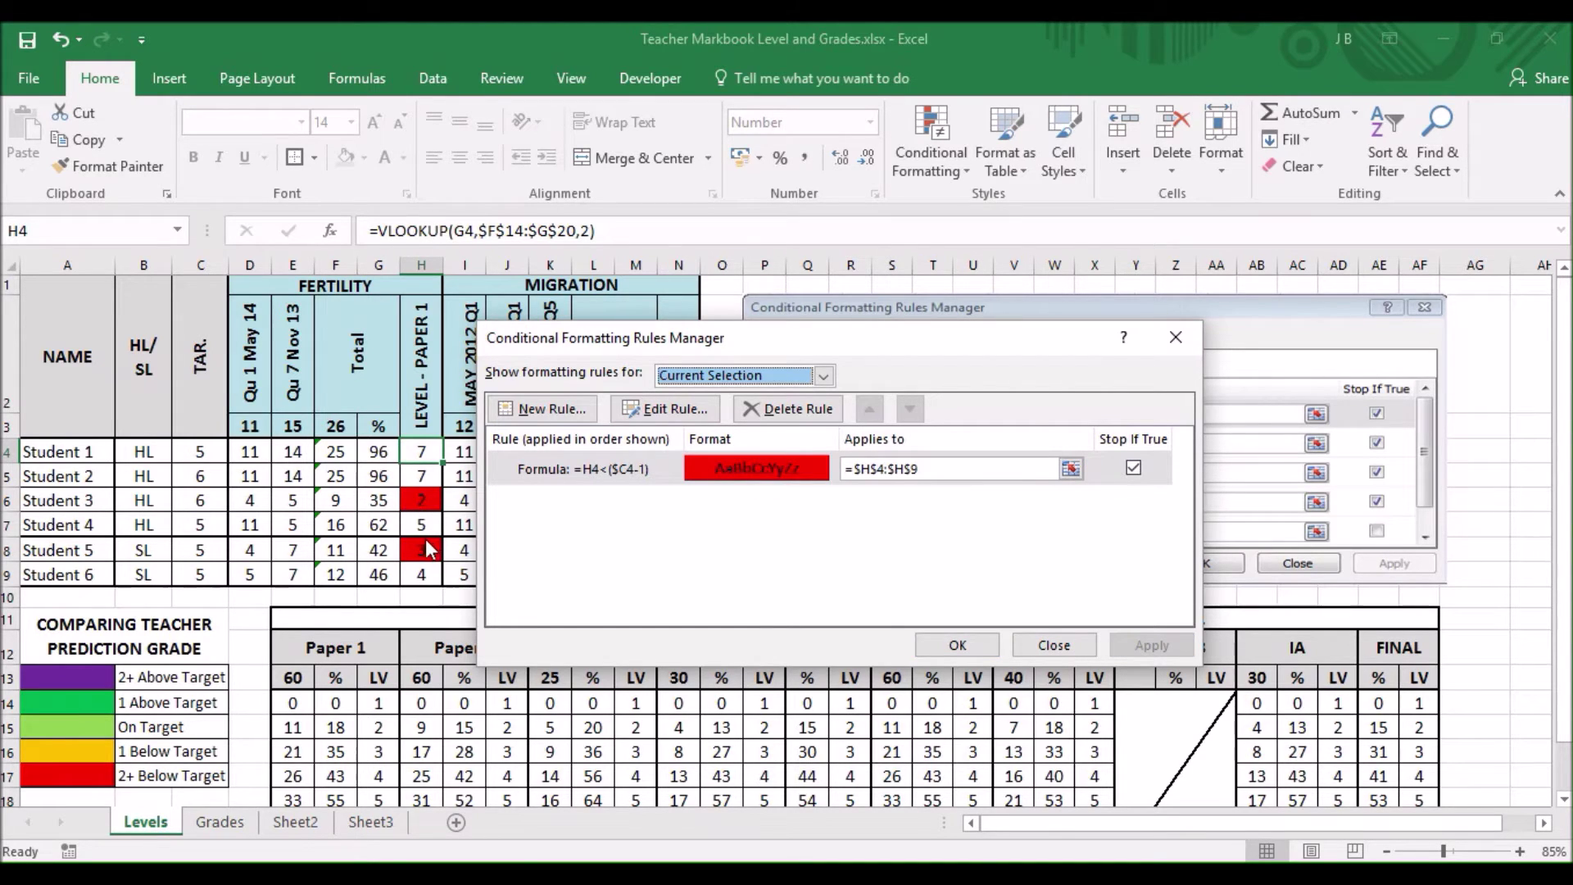
pyautogui.moveTo(766, 343); pyautogui.dragTo(352, 392)
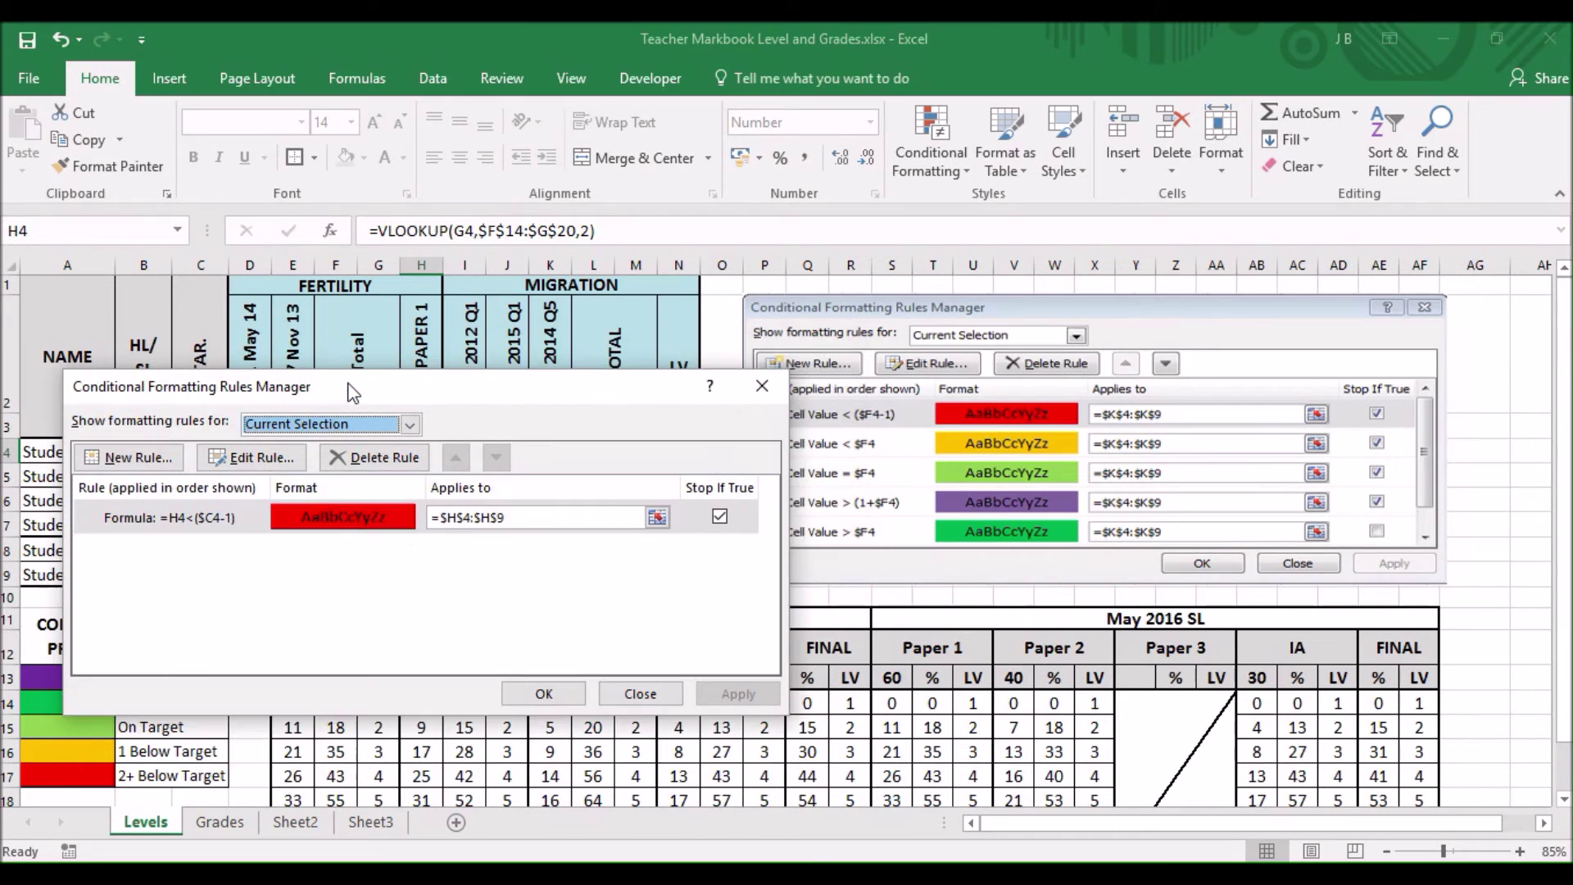
# - Add a new formula rule =H4<$C4 with a gold fill
pyautogui.click(154, 461)
pyautogui.click(225, 489)
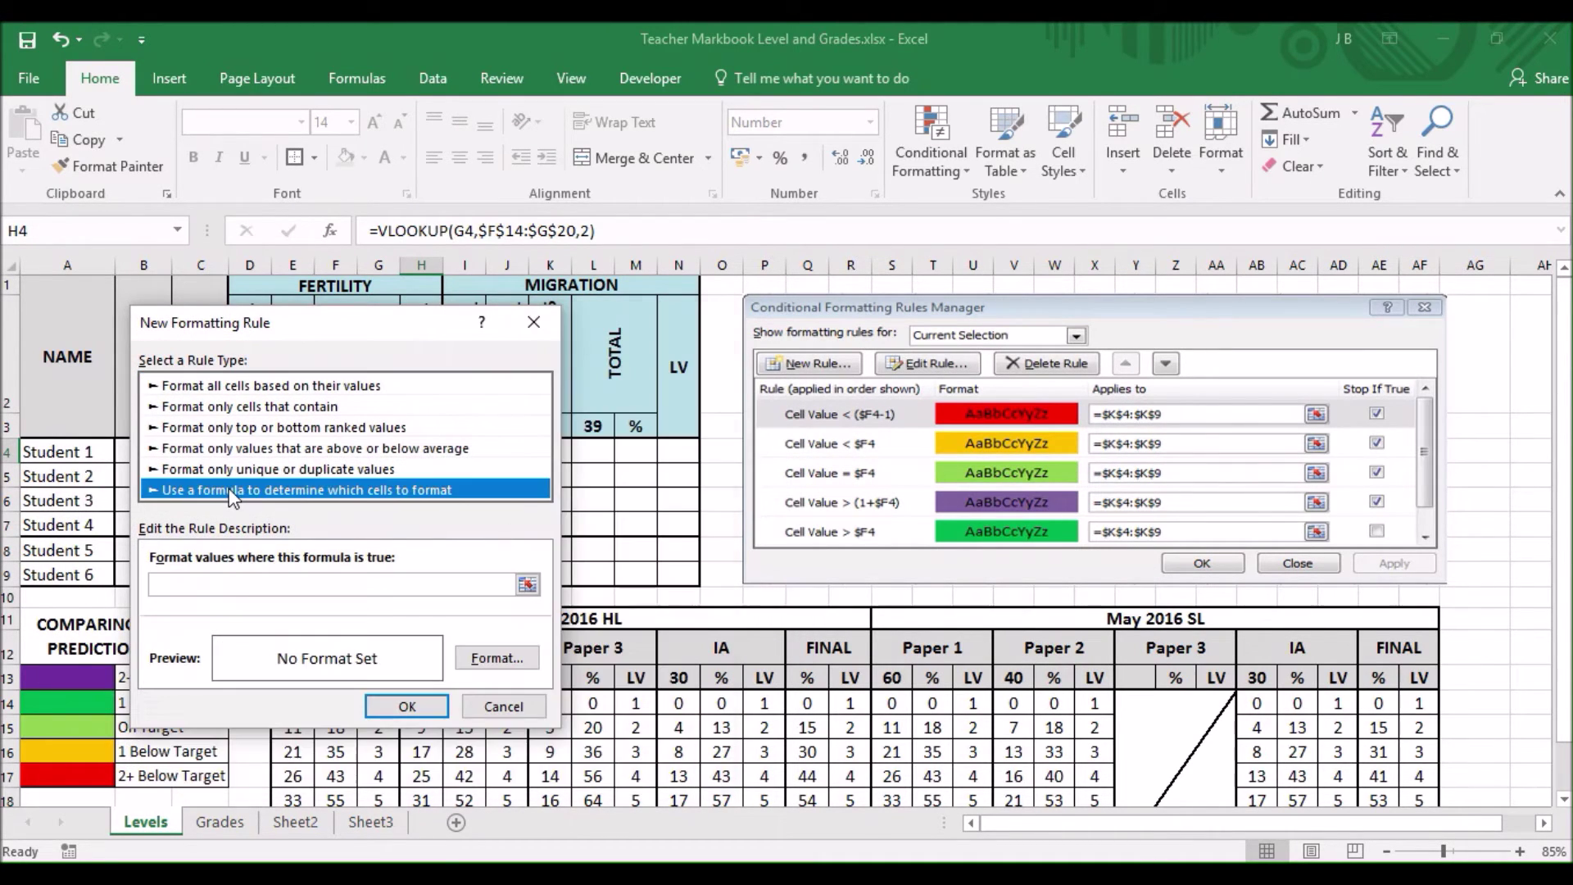
pyautogui.click(231, 587)
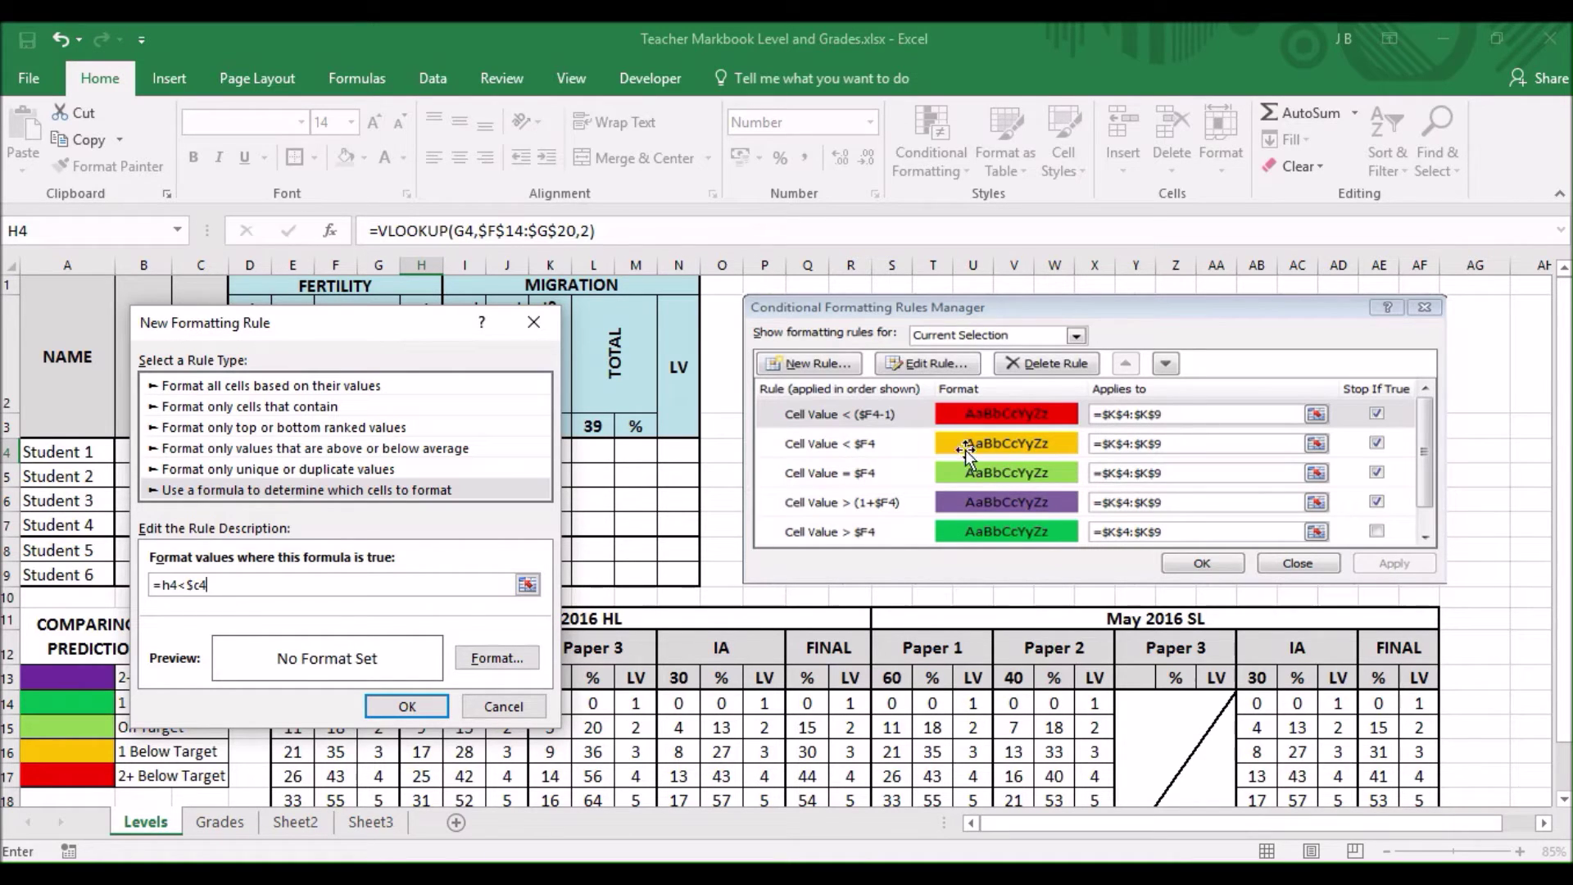
pyautogui.click(497, 657)
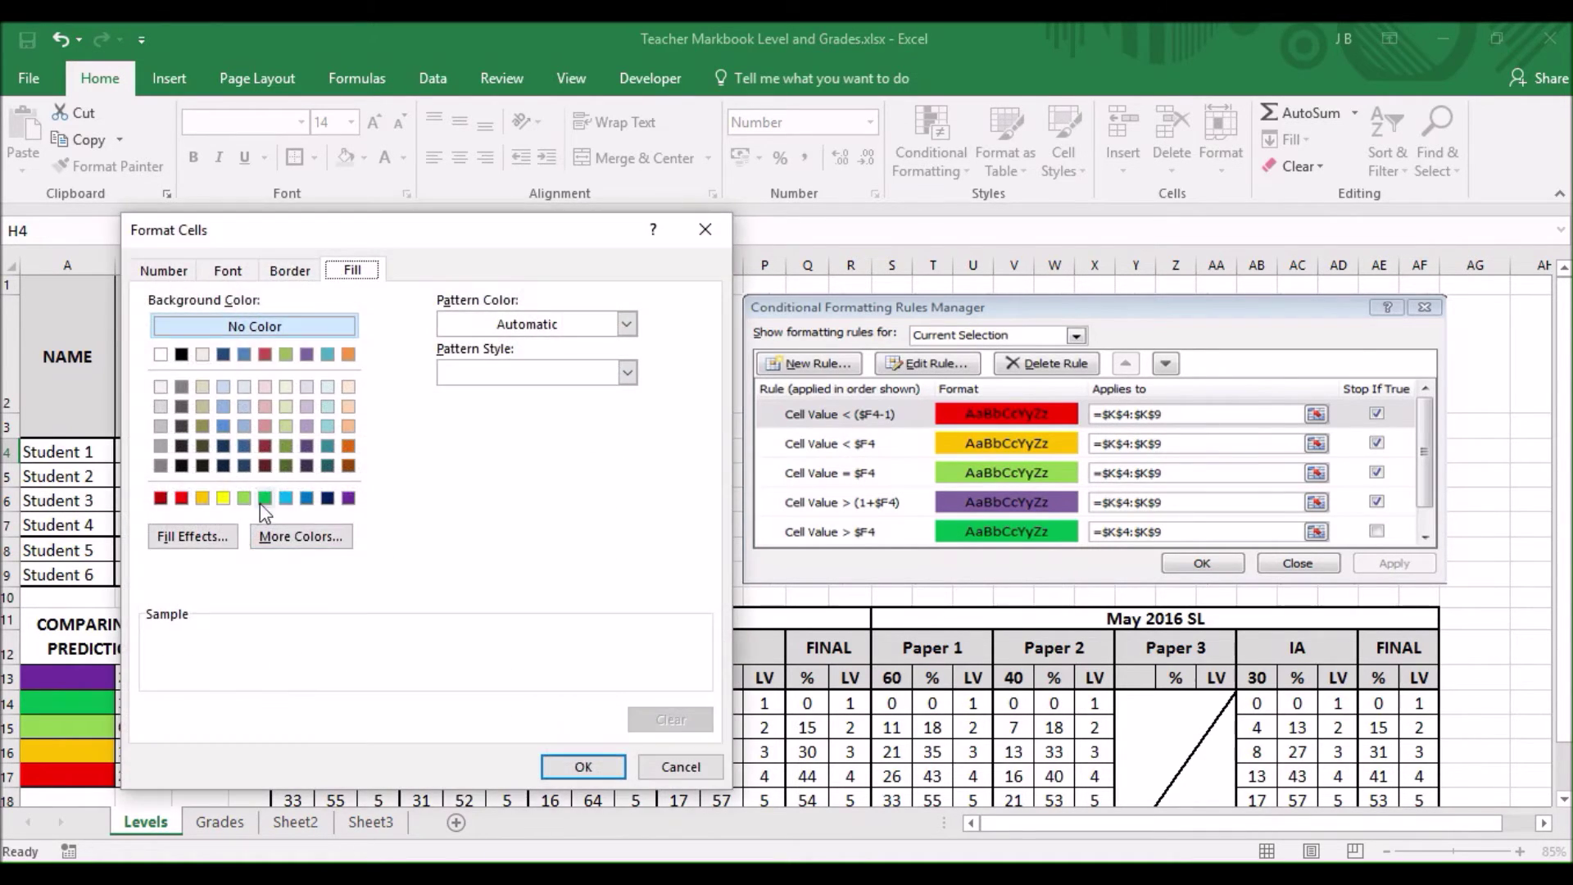
pyautogui.click(205, 499)
pyautogui.click(583, 766)
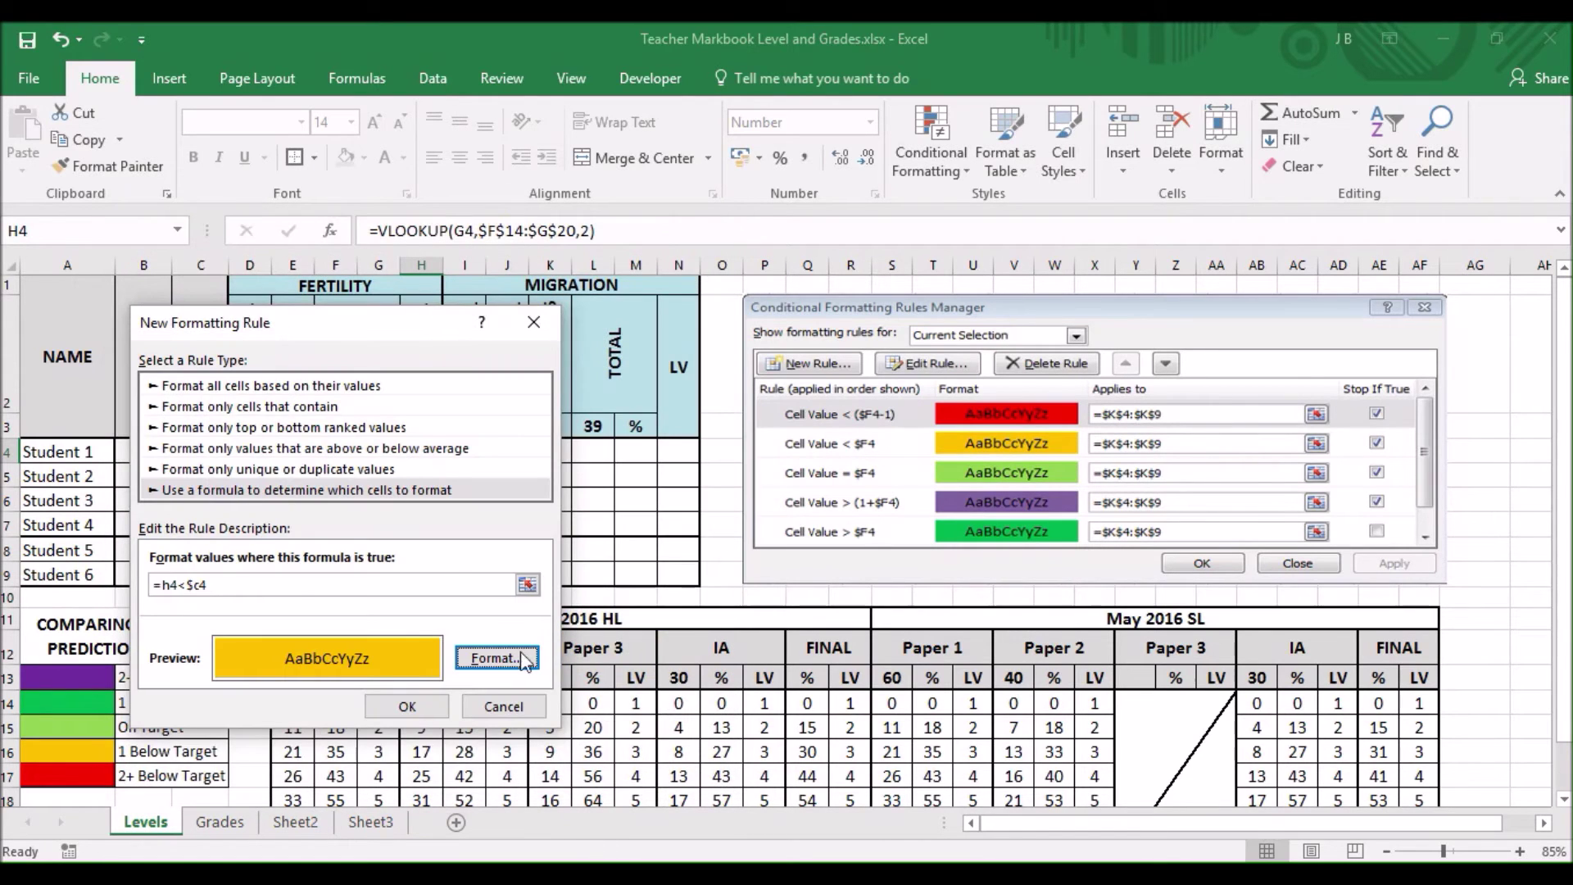
pyautogui.click(407, 704)
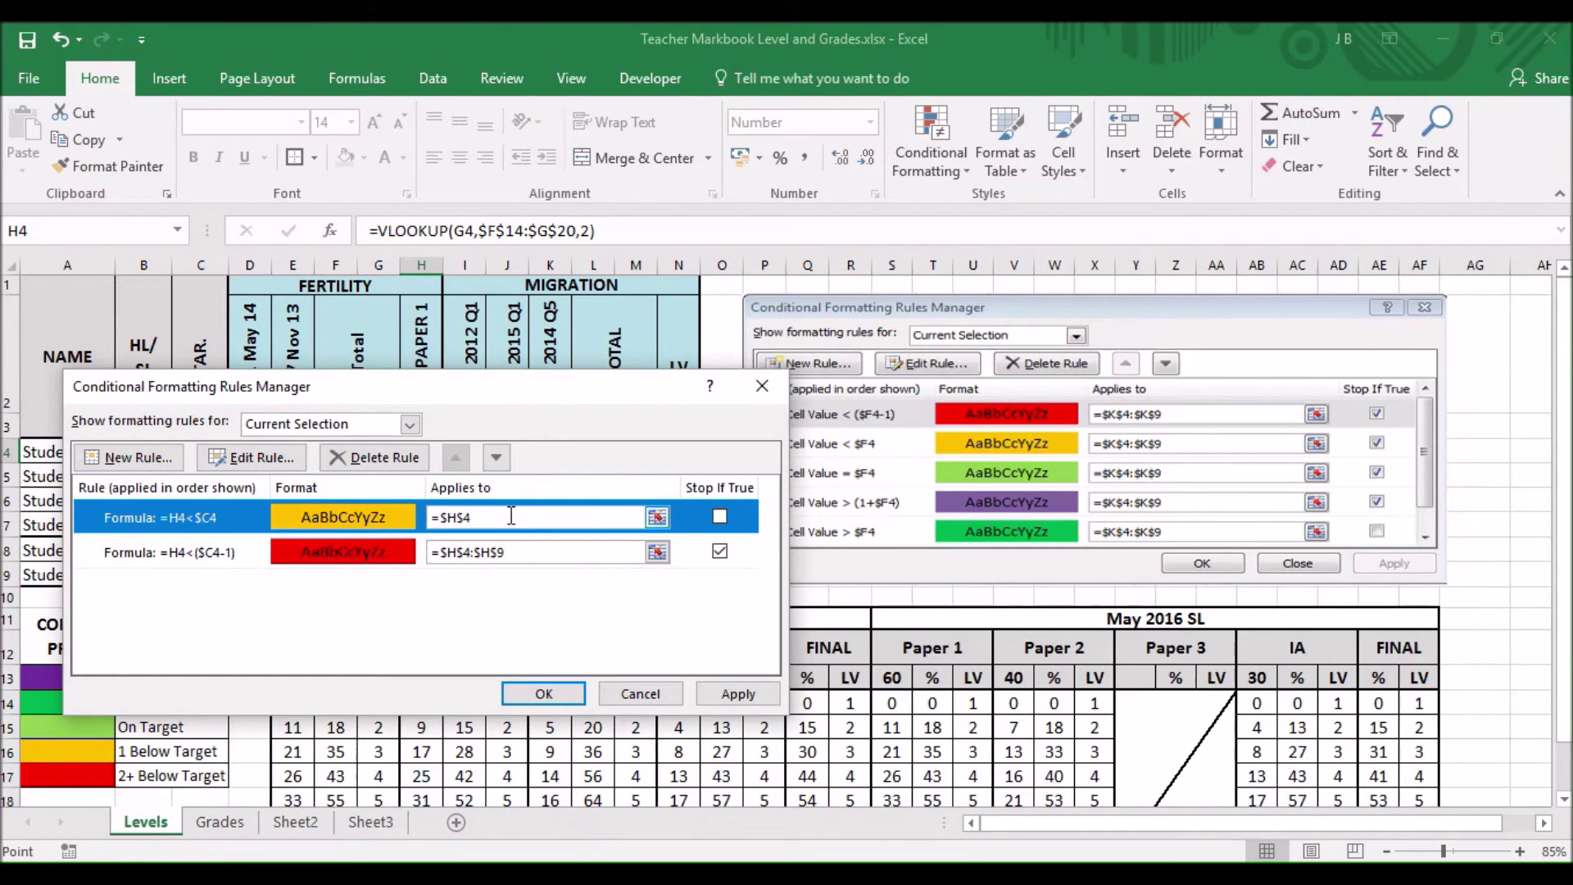
# - Set the gold rule to apply to H4:H9 with Stop If True, and apply it
pyautogui.moveTo(514, 388); pyautogui.dragTo(849, 288)
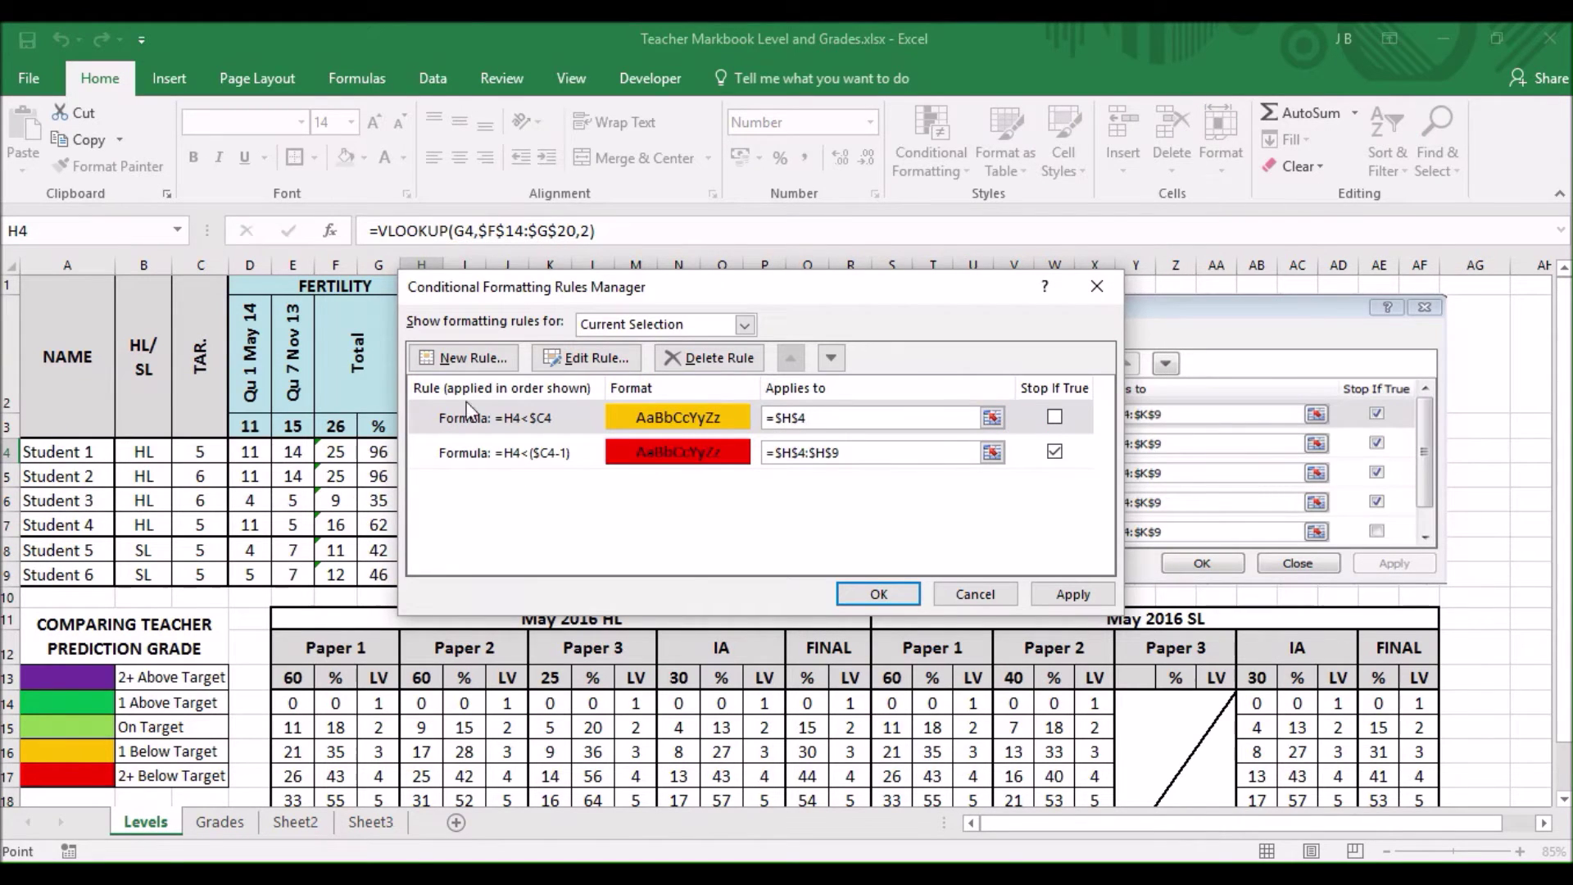
pyautogui.moveTo(561, 288); pyautogui.dragTo(660, 288)
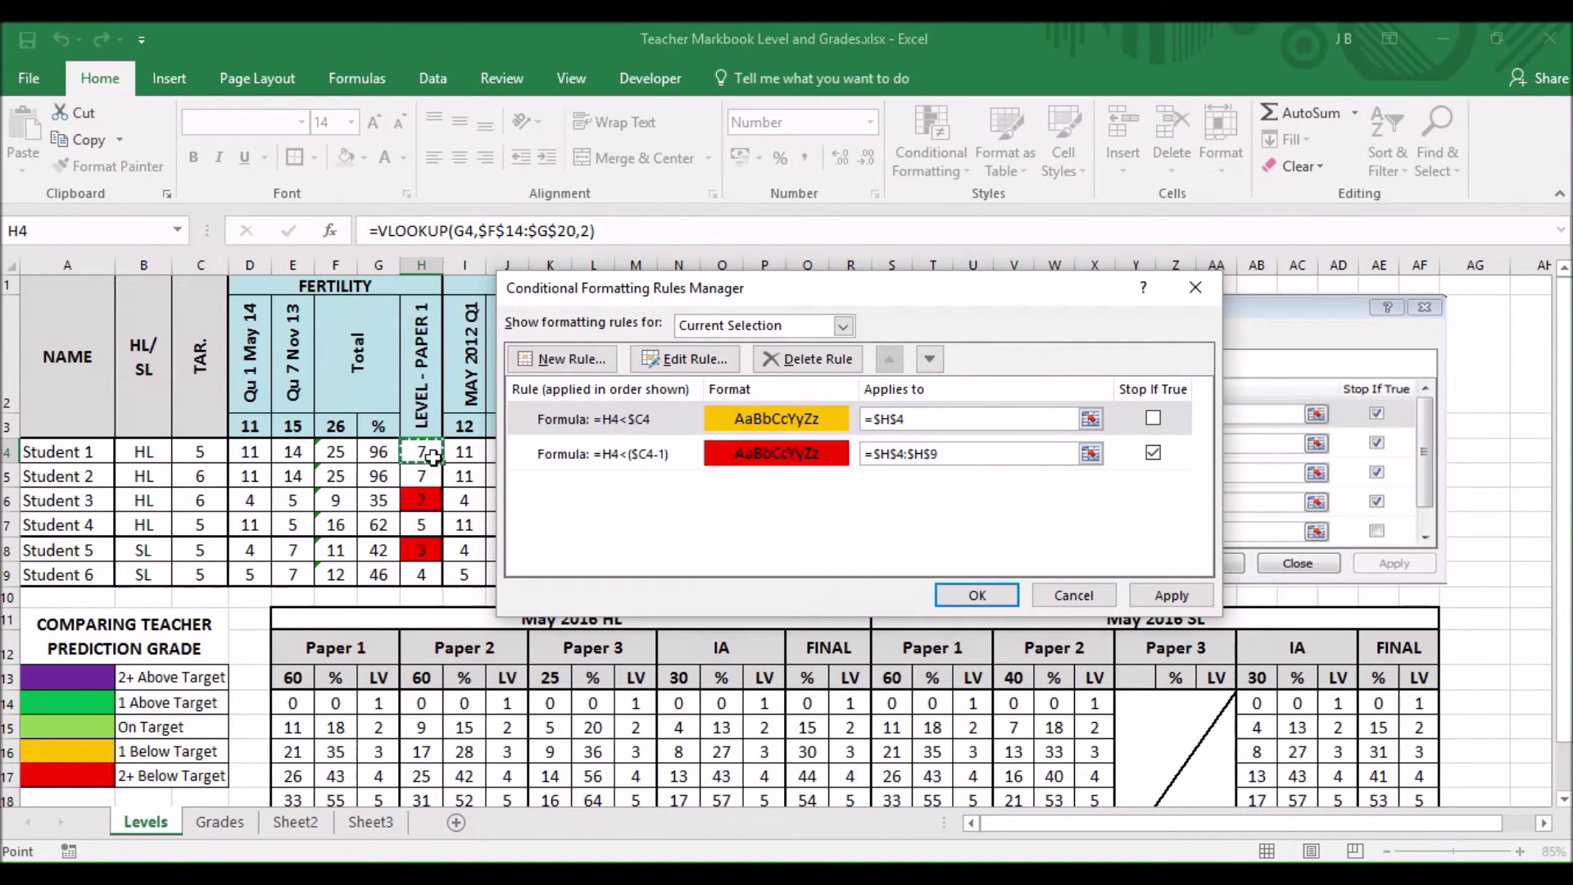
pyautogui.moveTo(432, 457); pyautogui.dragTo(427, 576)
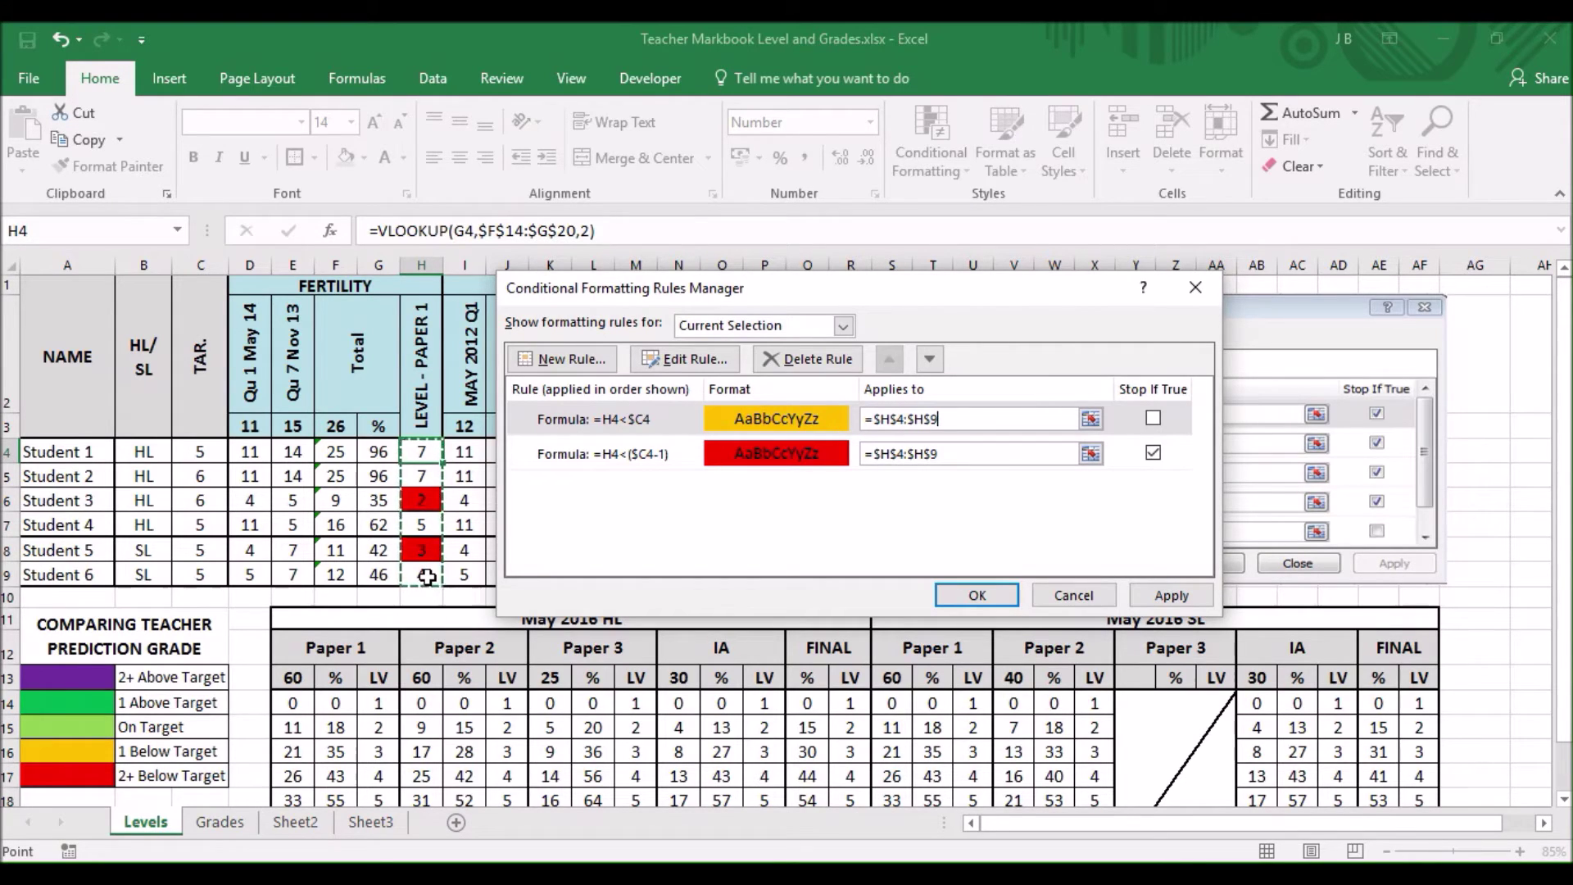
pyautogui.click(1152, 418)
pyautogui.moveTo(1067, 292); pyautogui.dragTo(798, 293)
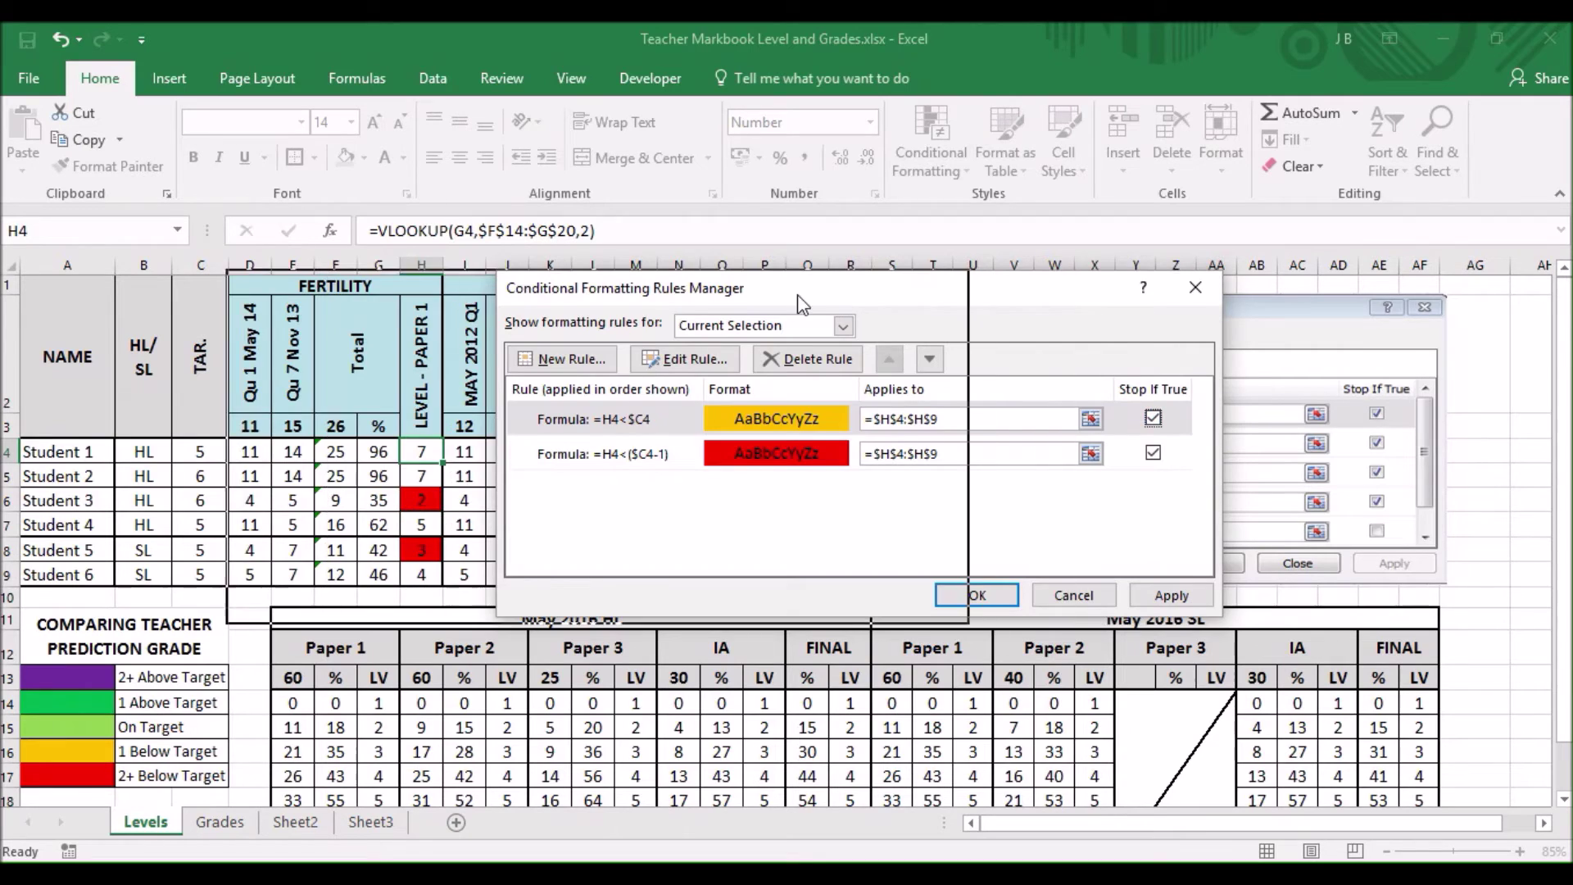
pyautogui.click(908, 589)
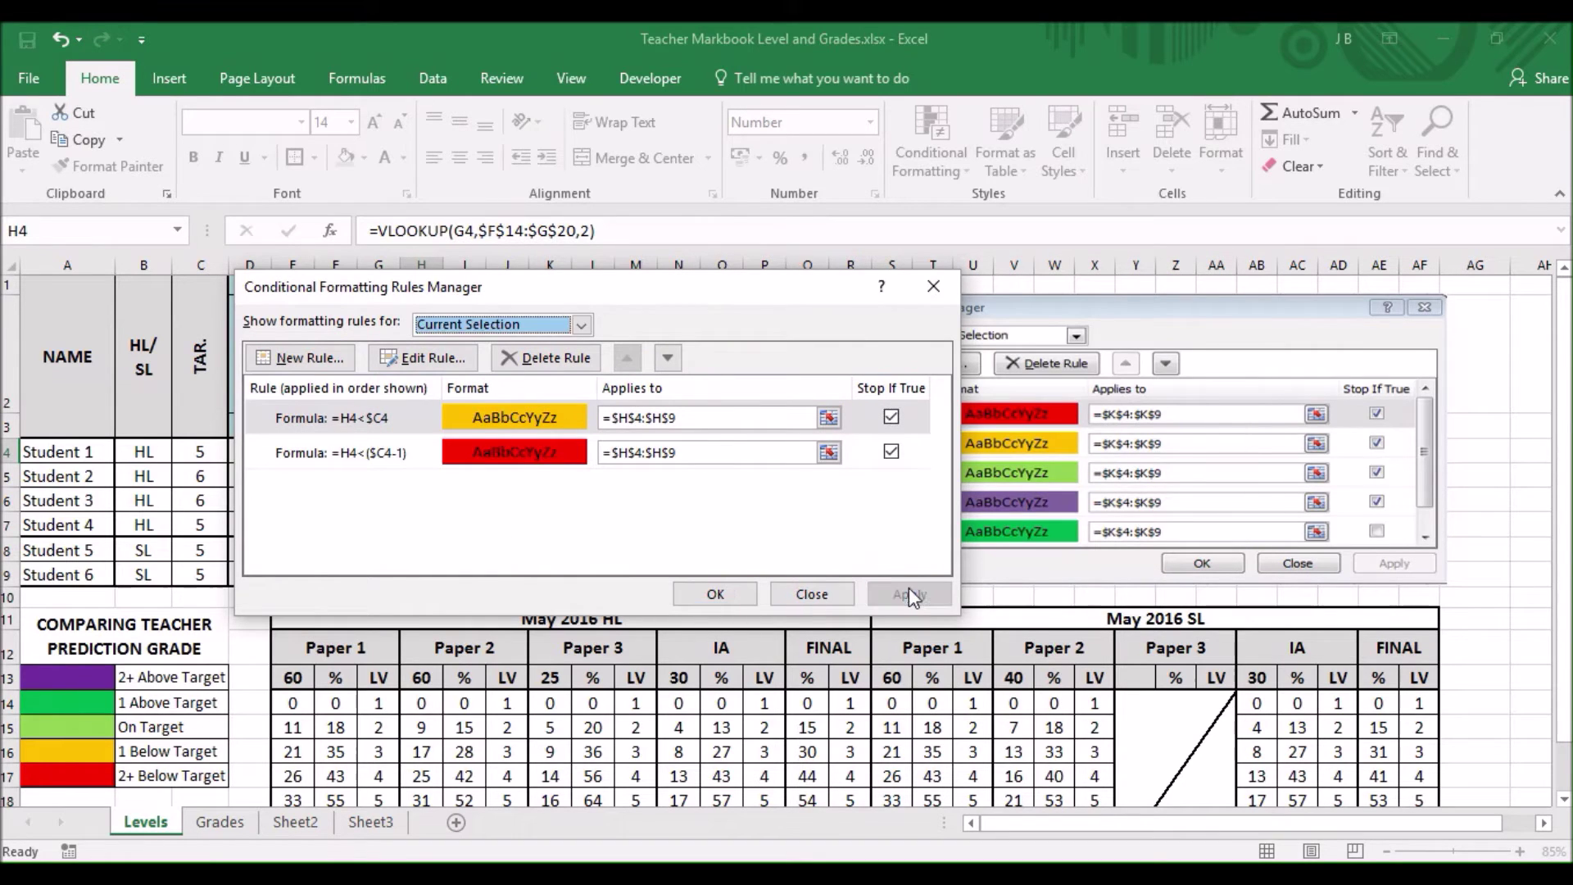
pyautogui.moveTo(720, 299); pyautogui.dragTo(1047, 290)
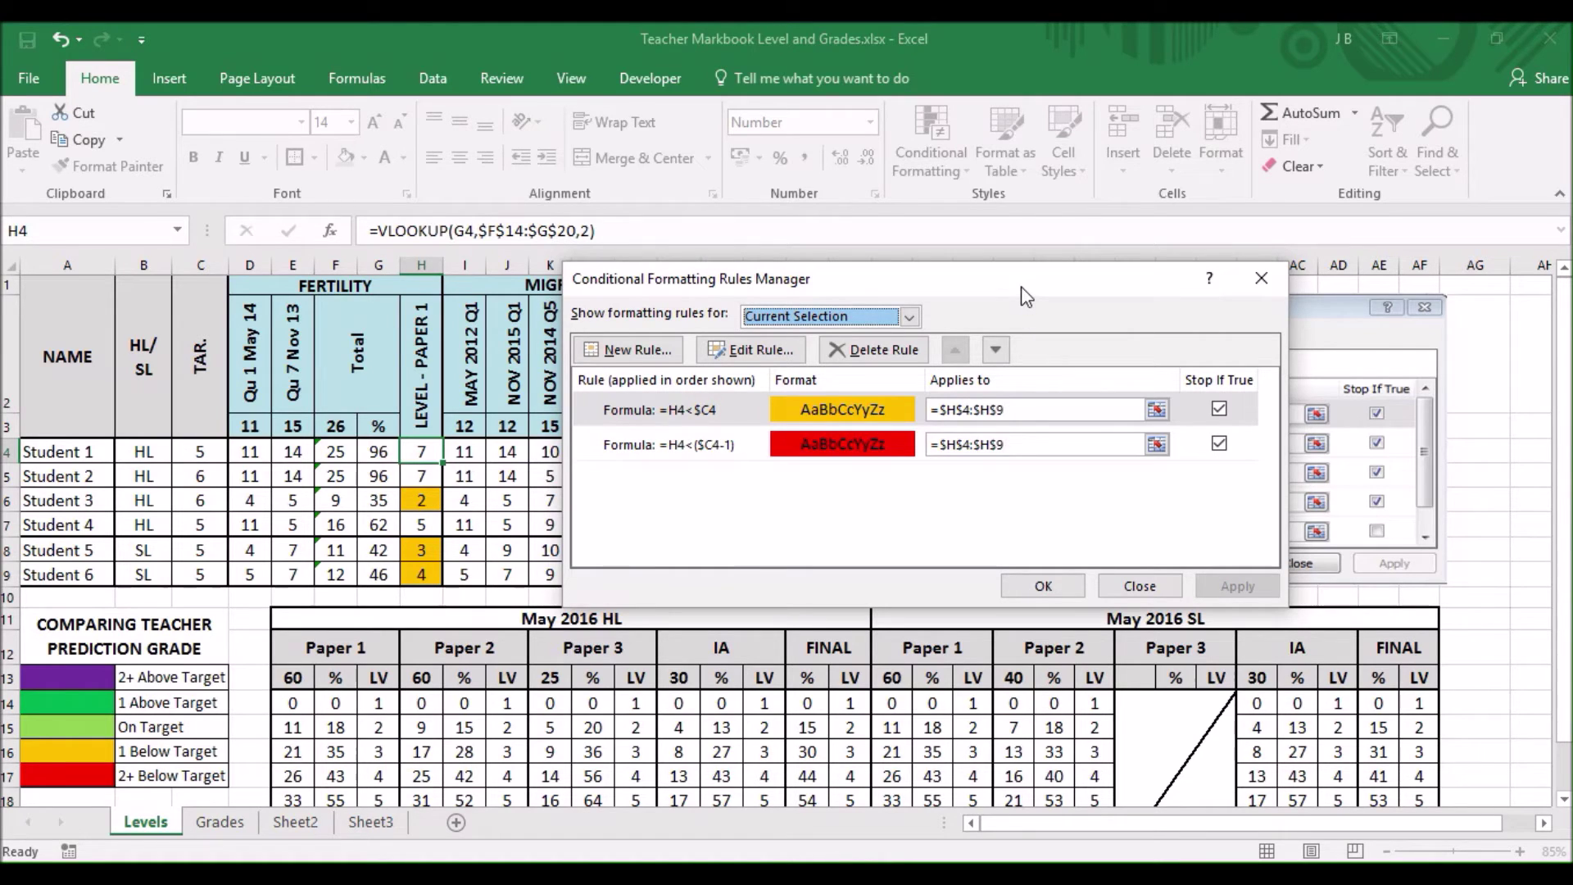
# - Reorder the red rule above the orange one, then add the purple and green target rules for H4:H9
pyautogui.click(883, 405)
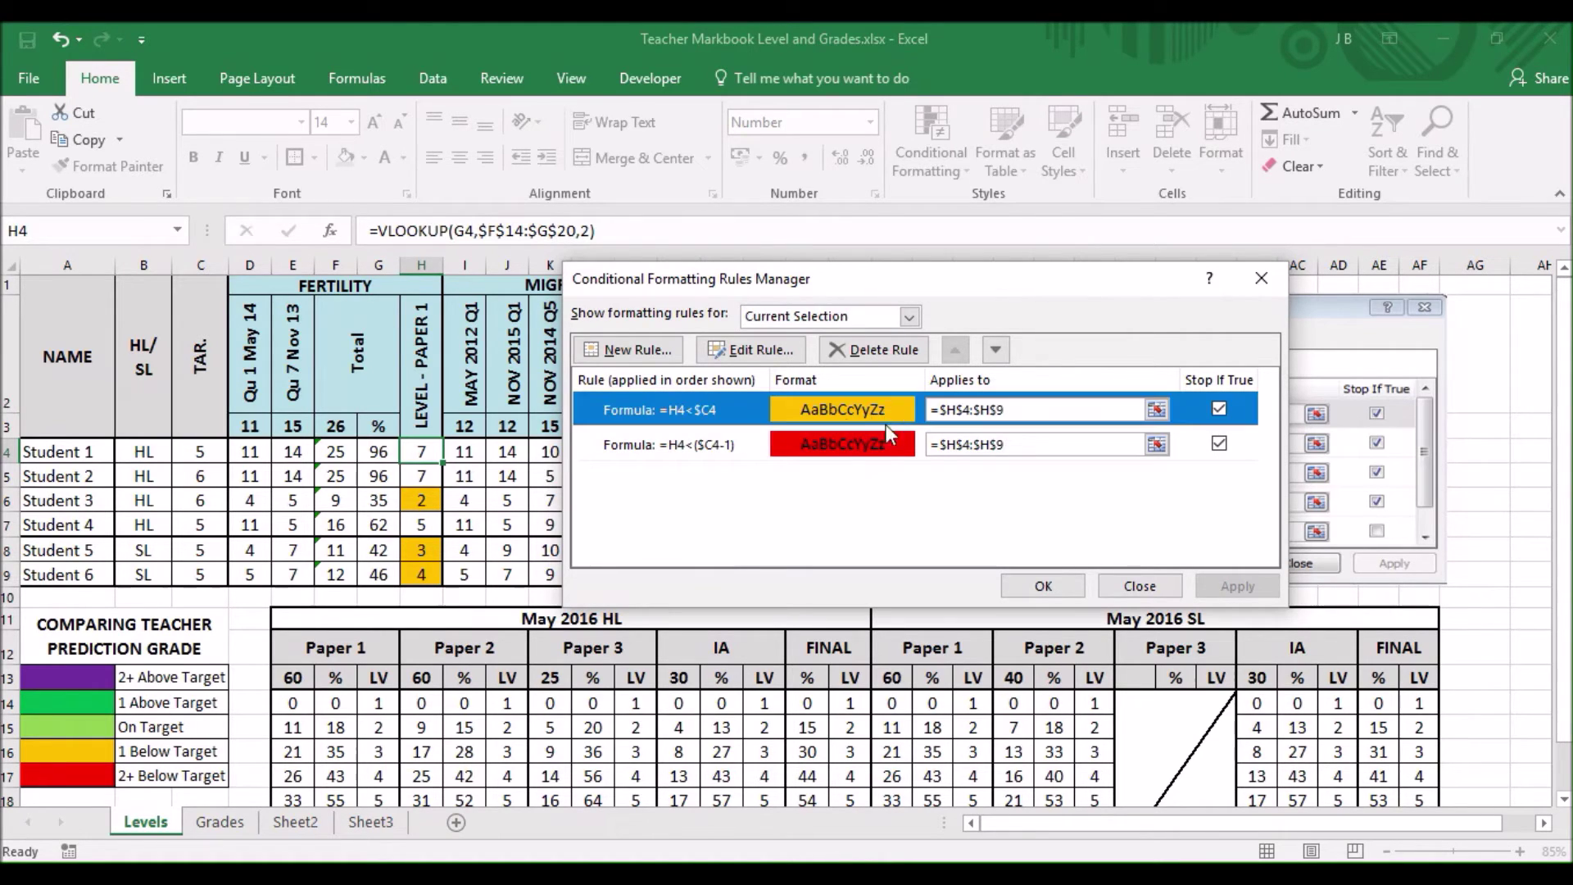
pyautogui.click(995, 350)
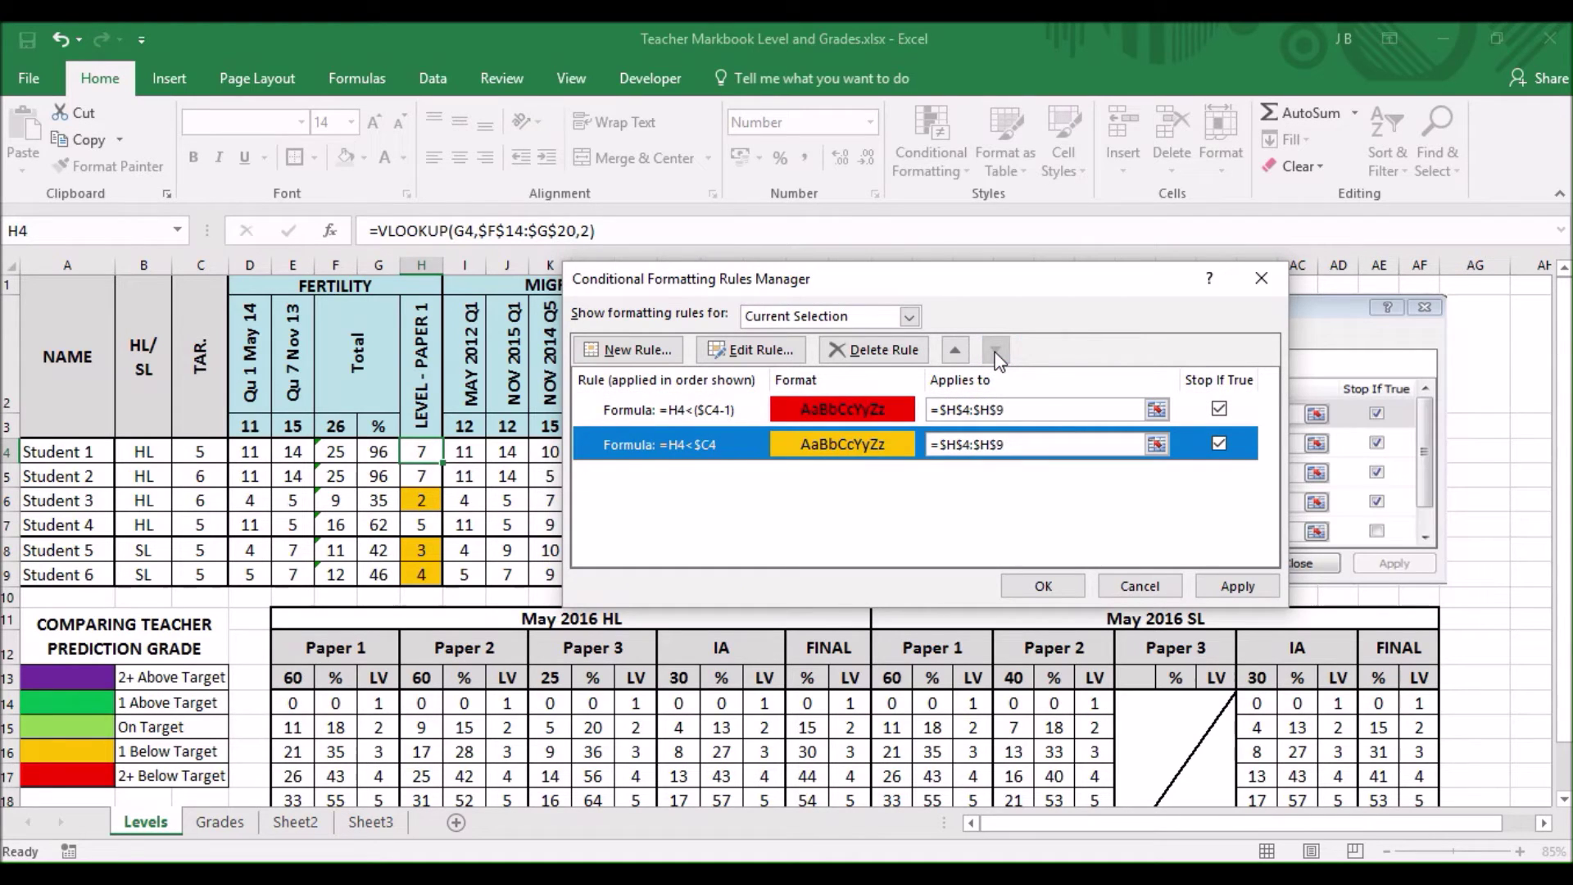
pyautogui.click(1210, 580)
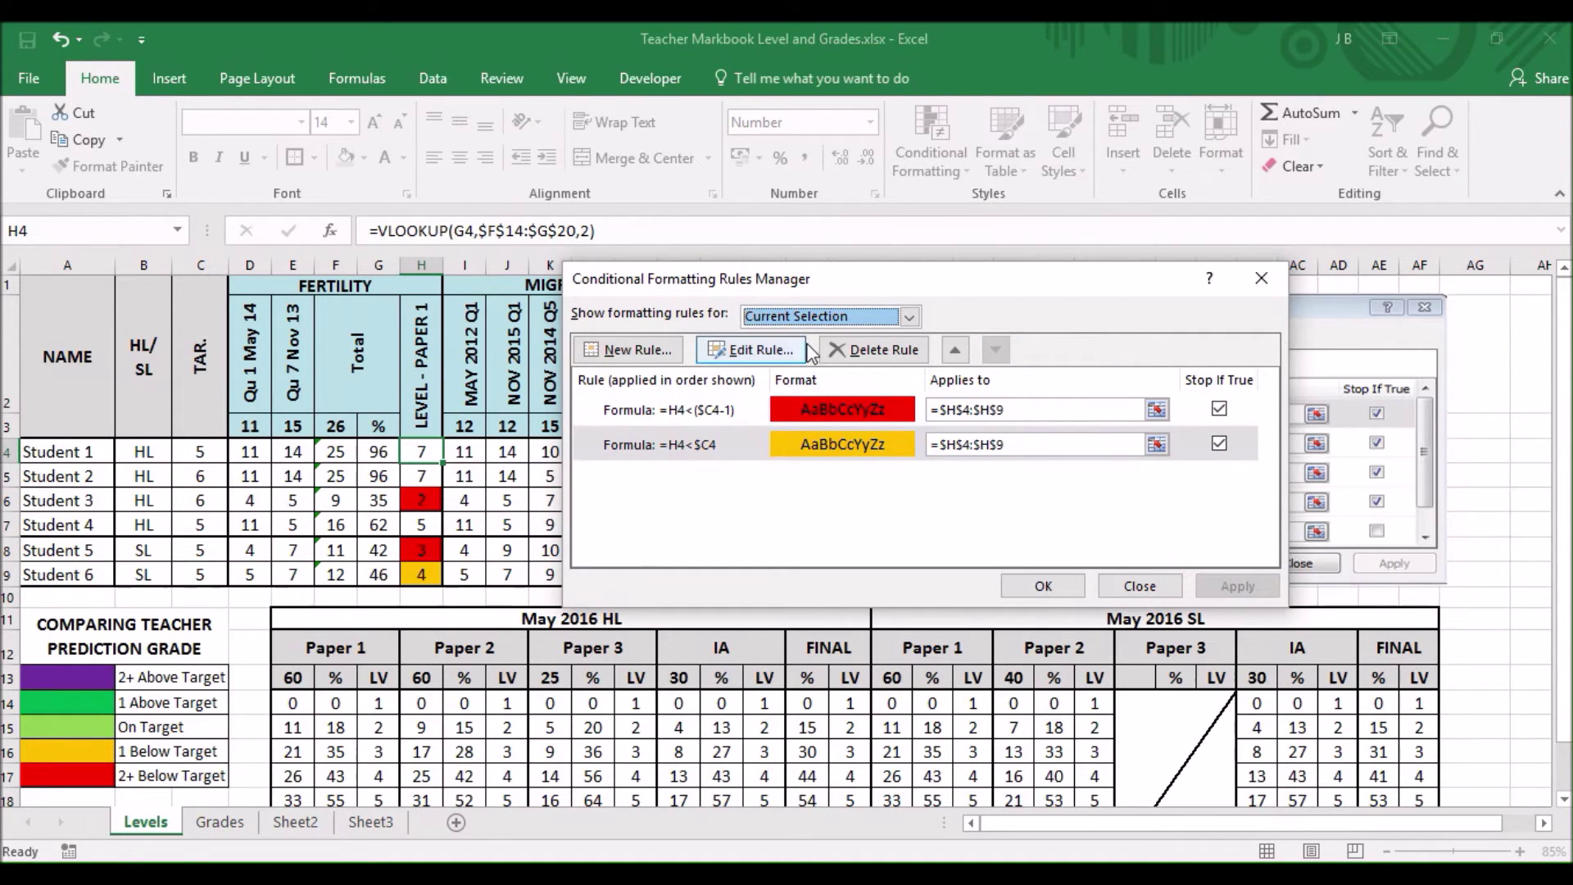
pyautogui.moveTo(872, 285); pyautogui.dragTo(374, 303)
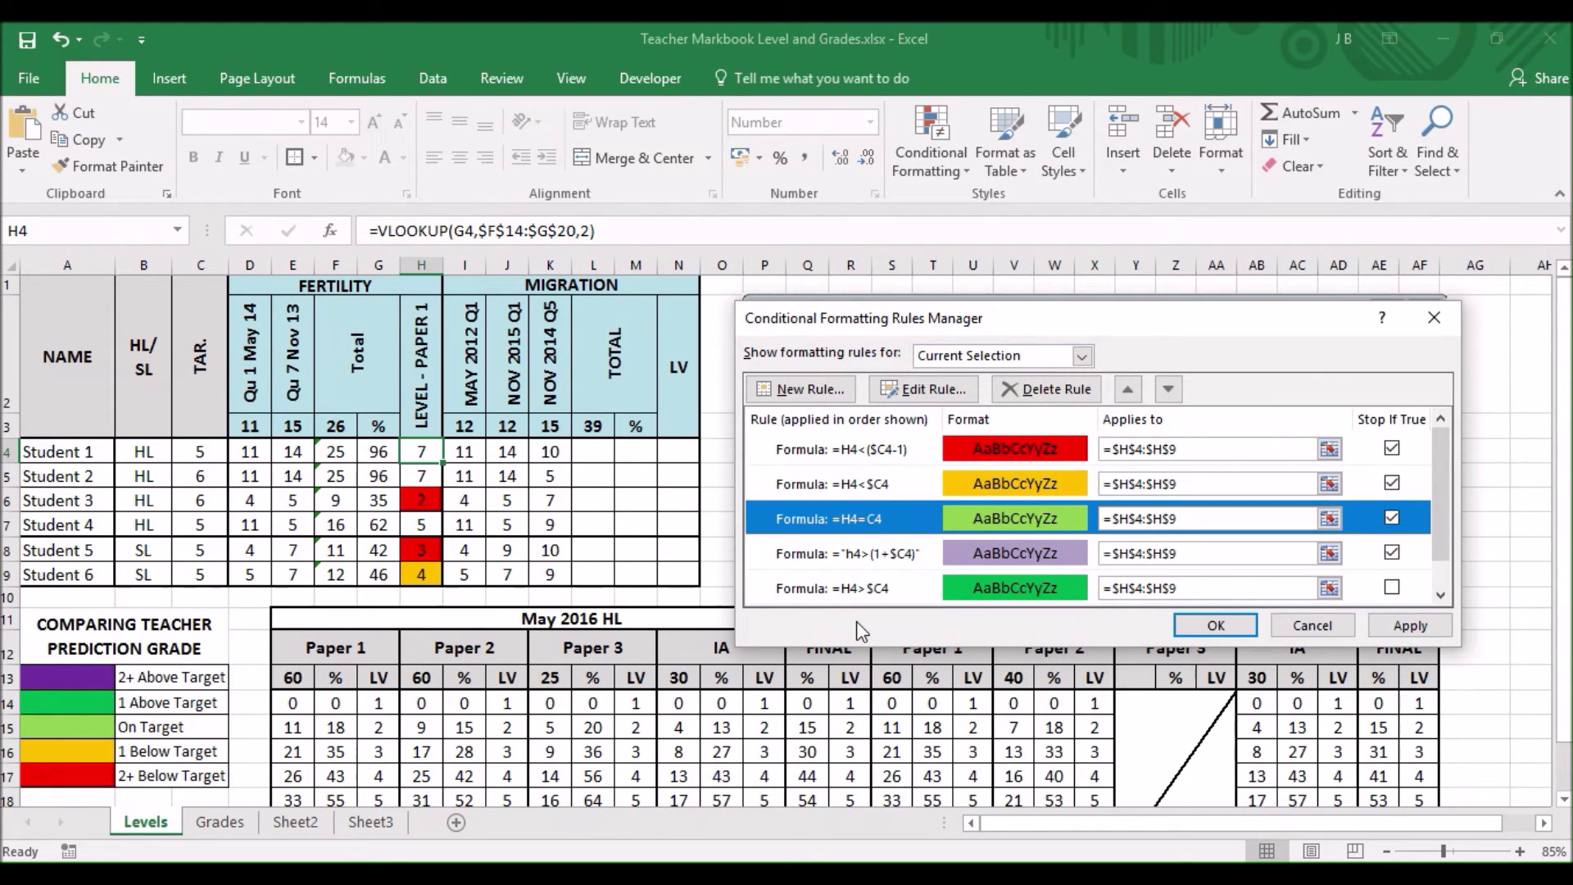
pyautogui.click(1400, 626)
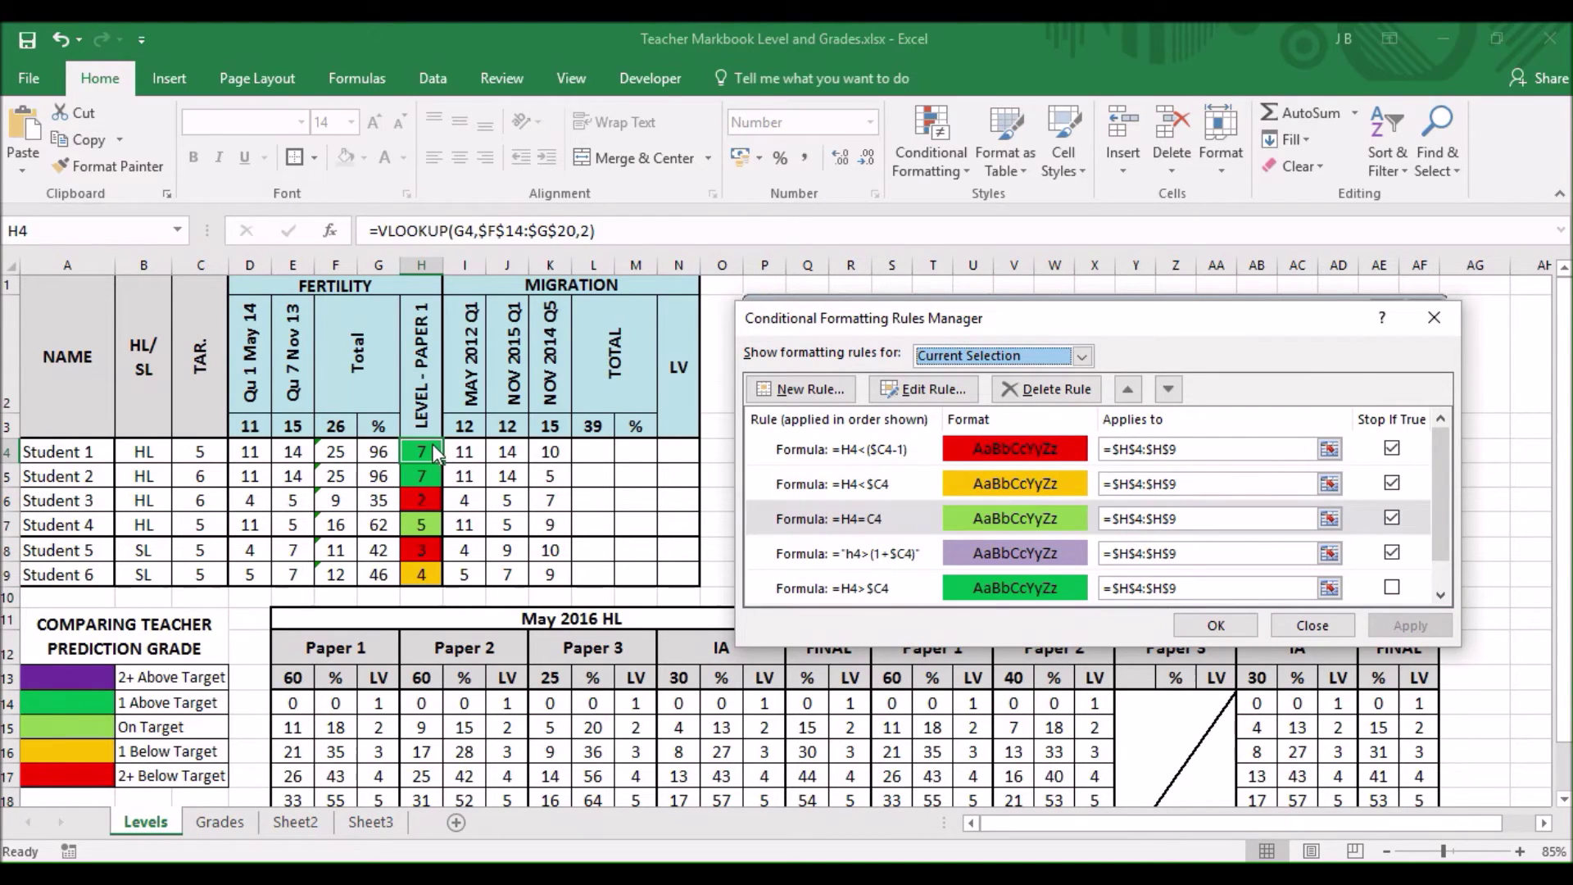
# - Adjust Stop If True on the purple and last green rules and apply the change
pyautogui.click(985, 551)
pyautogui.click(1392, 552)
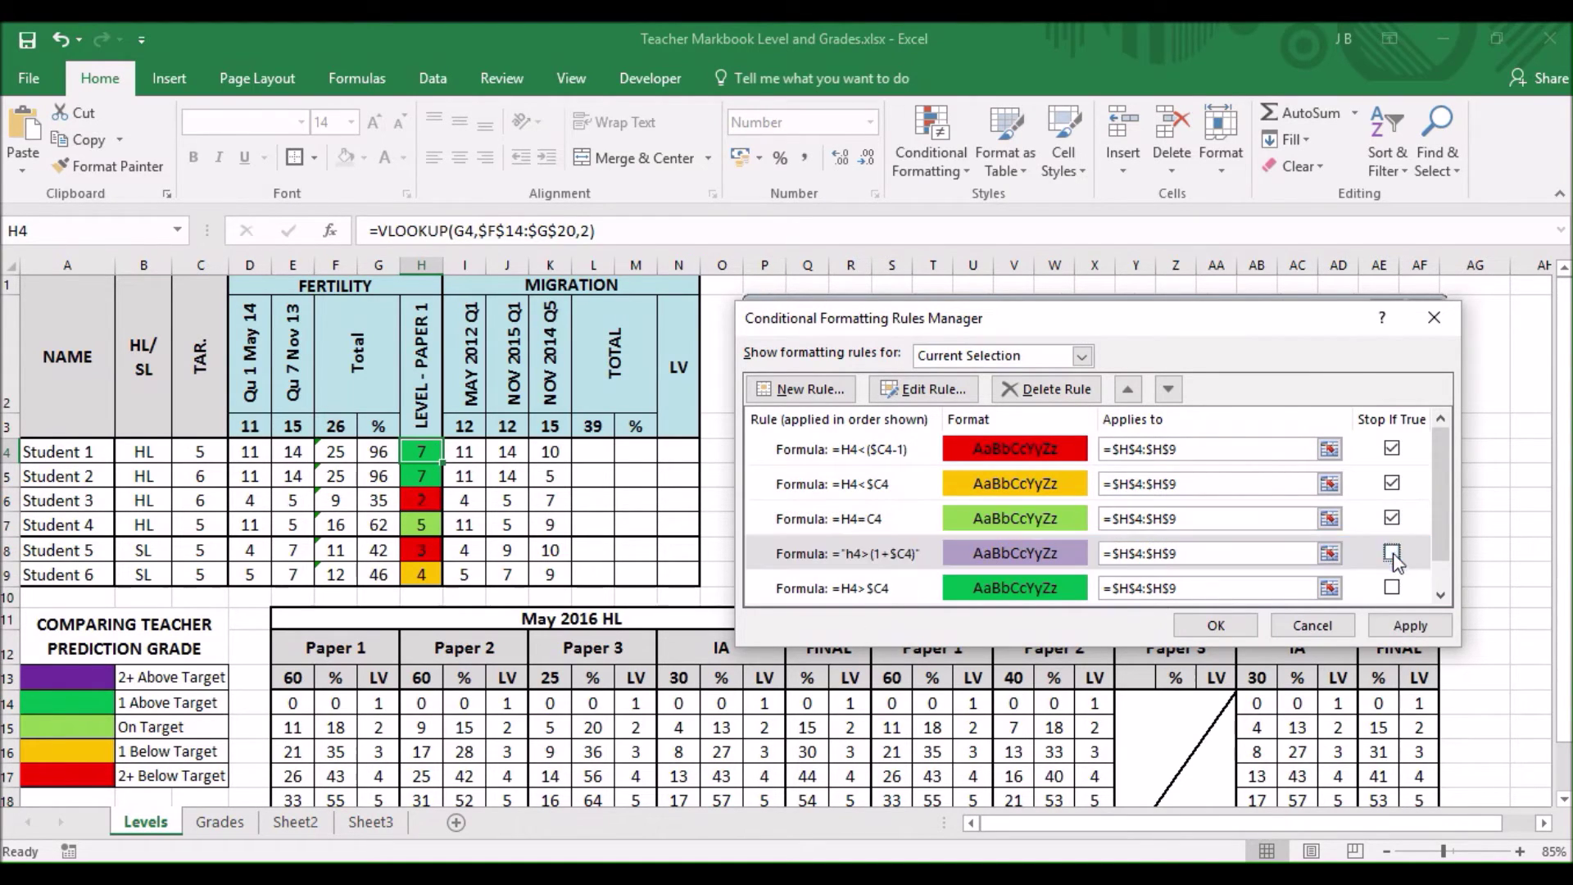
pyautogui.click(1392, 587)
pyautogui.click(1399, 622)
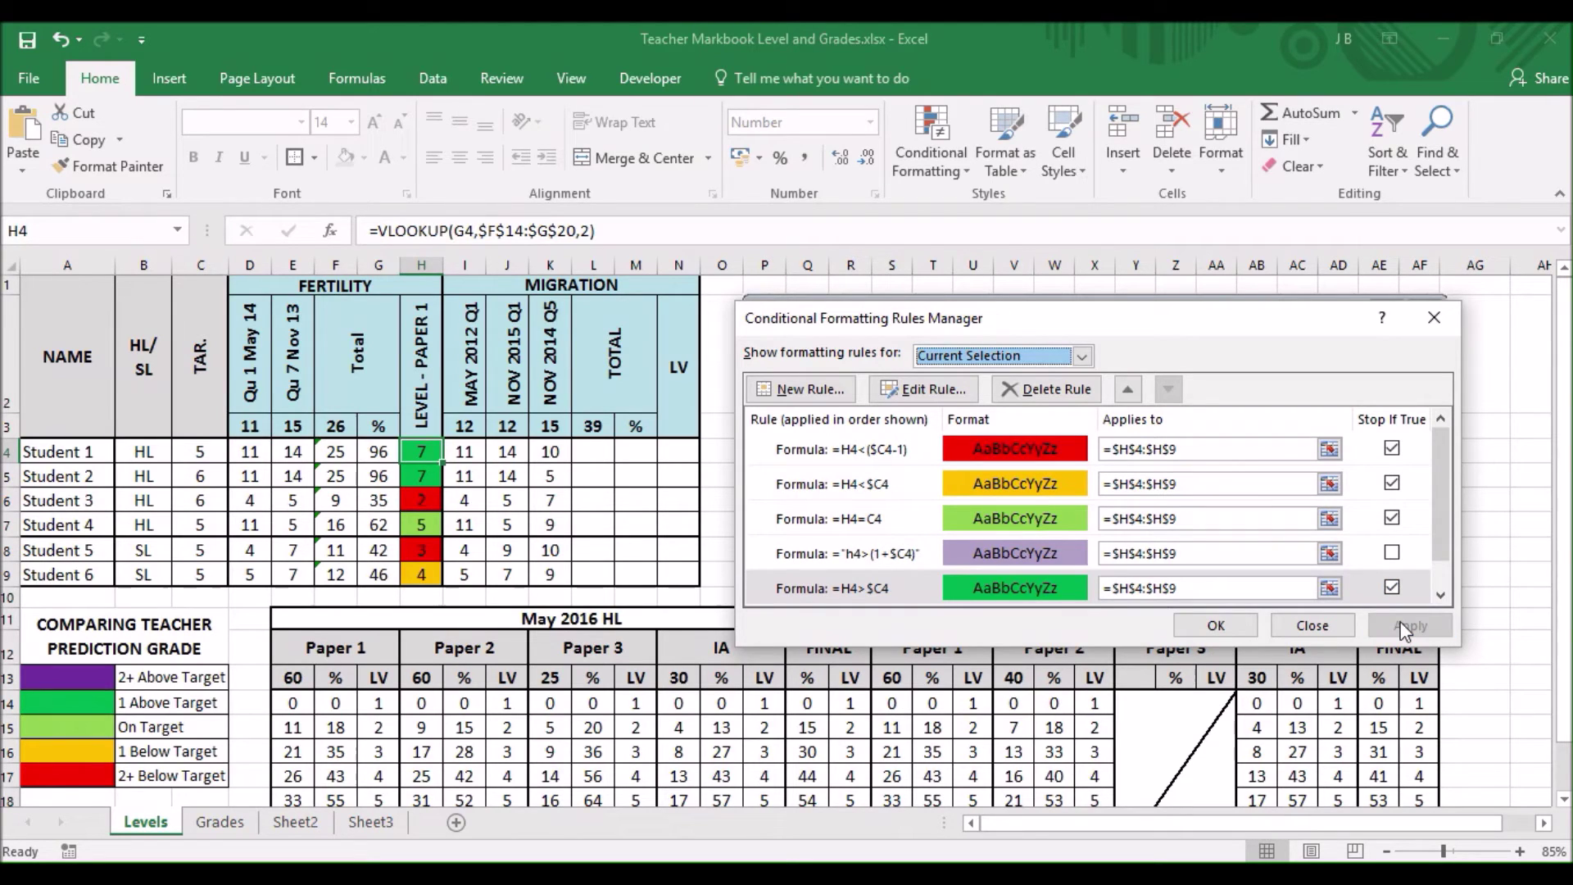
pyautogui.click(868, 562)
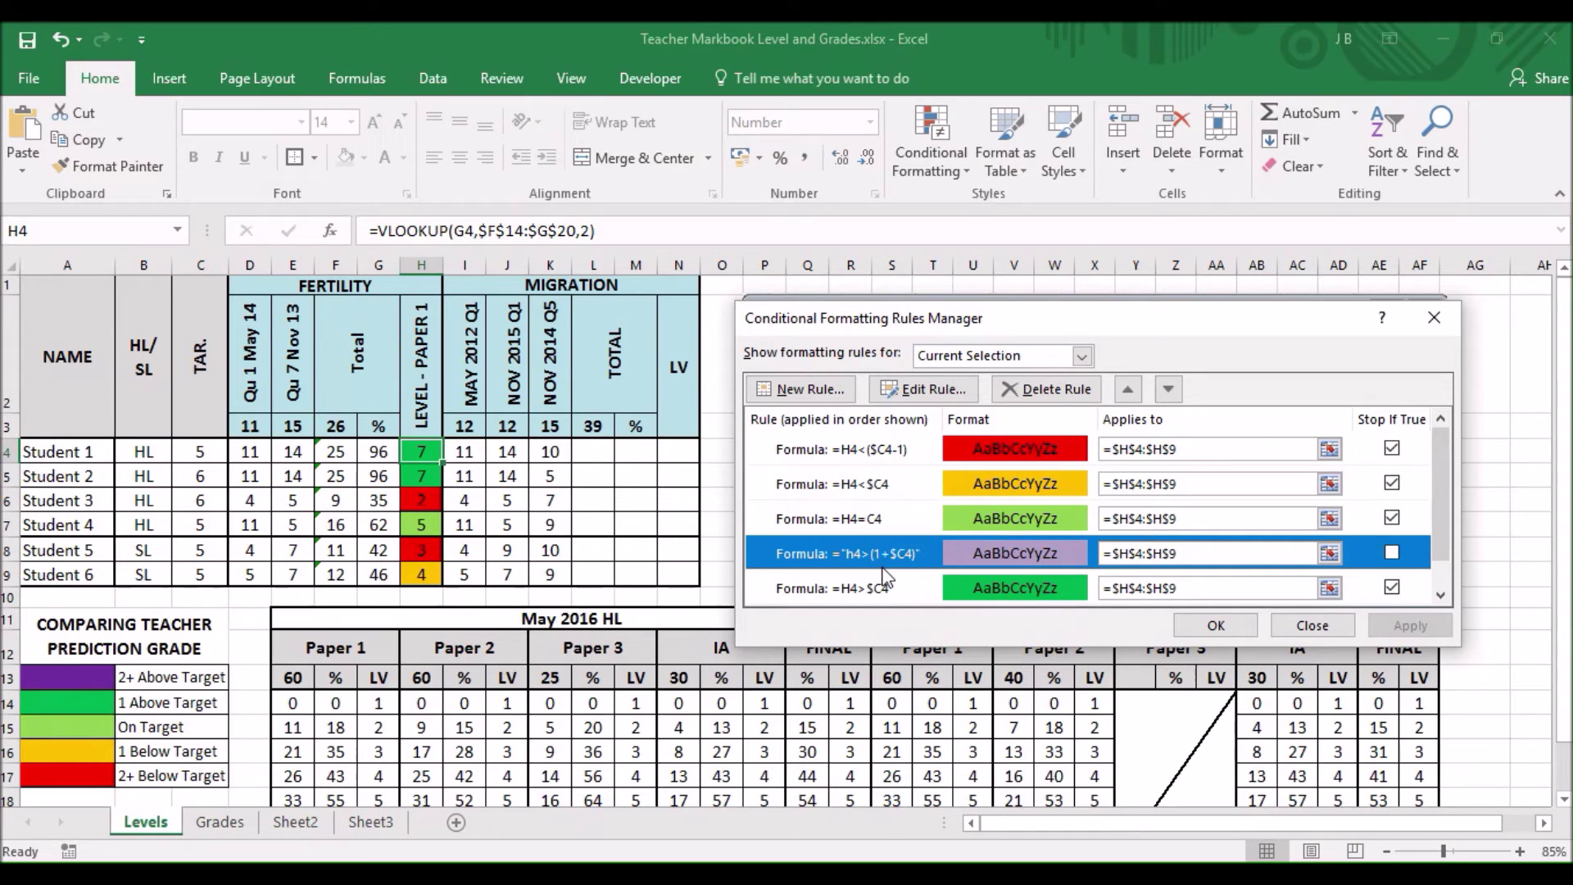
pyautogui.click(1391, 552)
pyautogui.click(1391, 588)
pyautogui.click(850, 550)
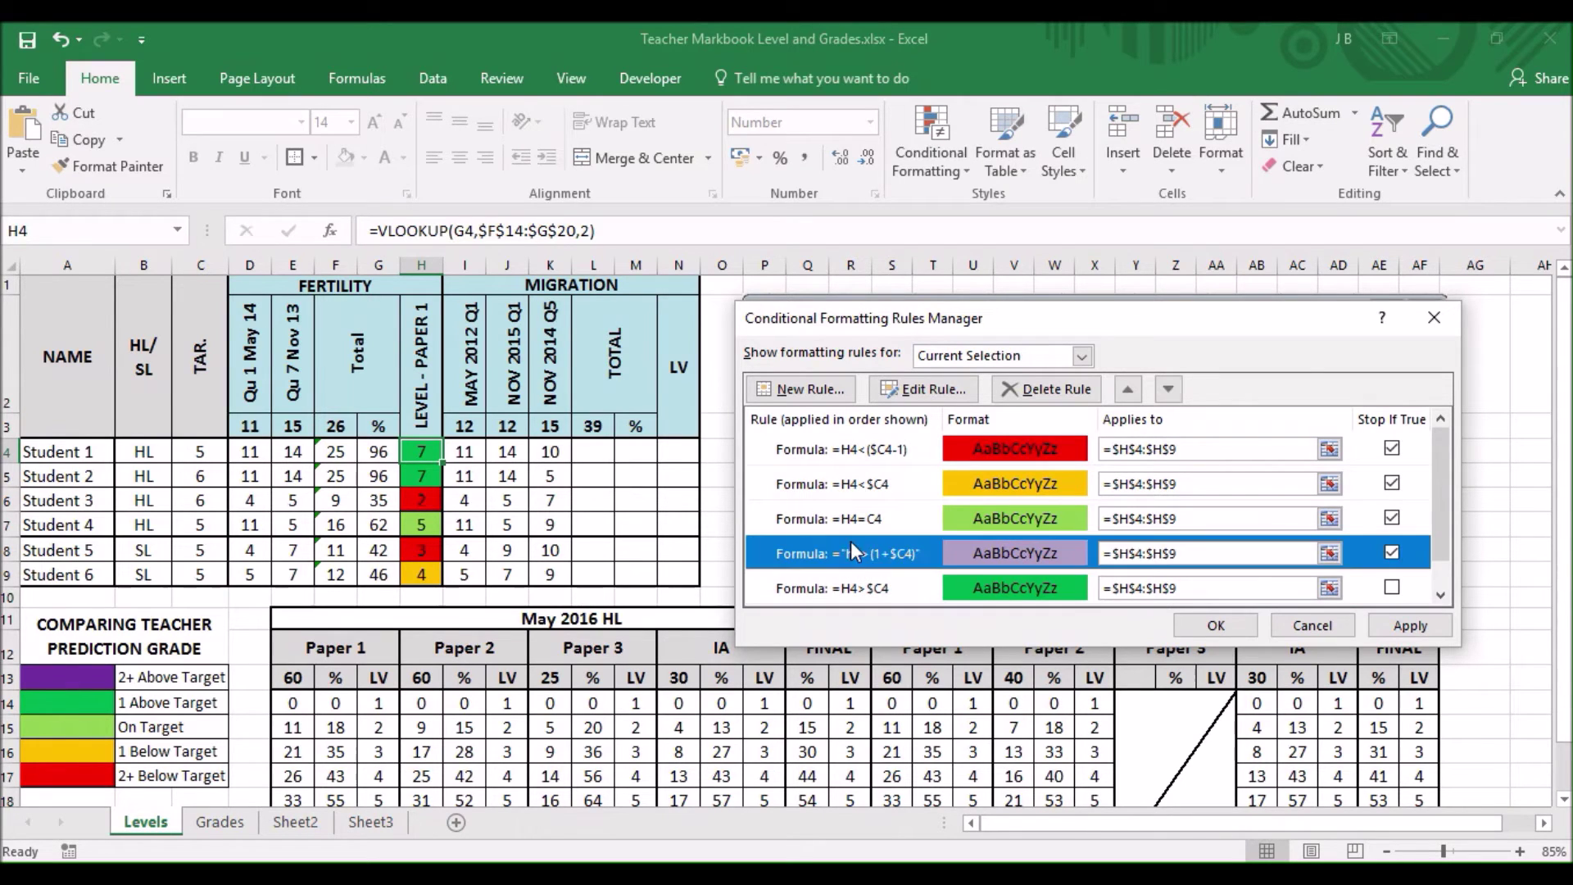
# - Remove the quotes so the purple rule reads =H4>(1+$C4), then apply it
pyautogui.click(960, 402)
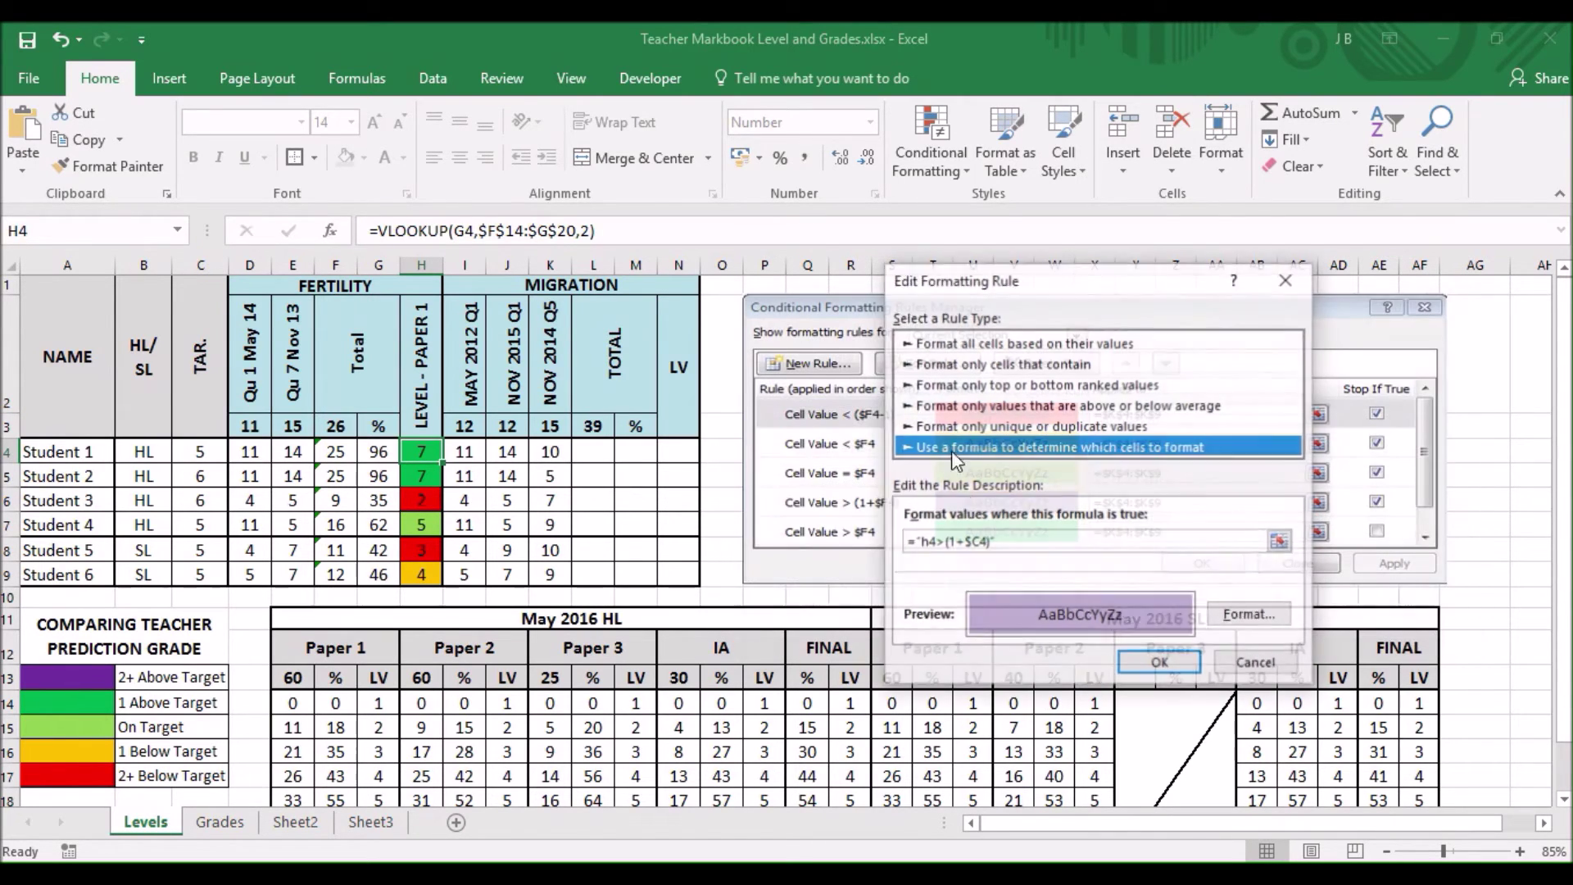
pyautogui.click(1039, 545)
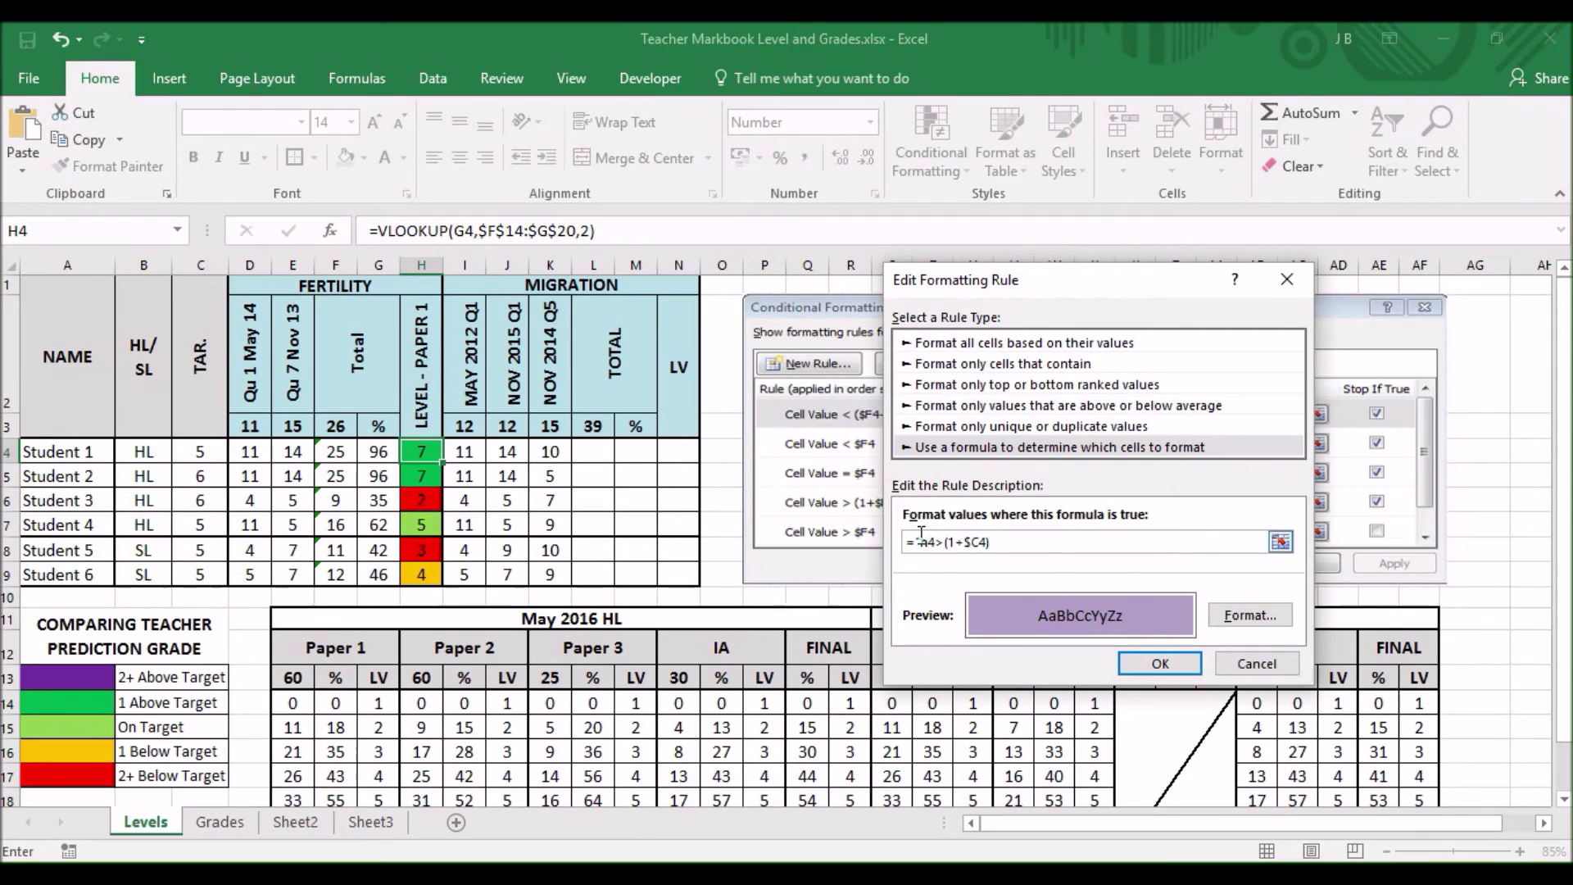
pyautogui.click(1140, 668)
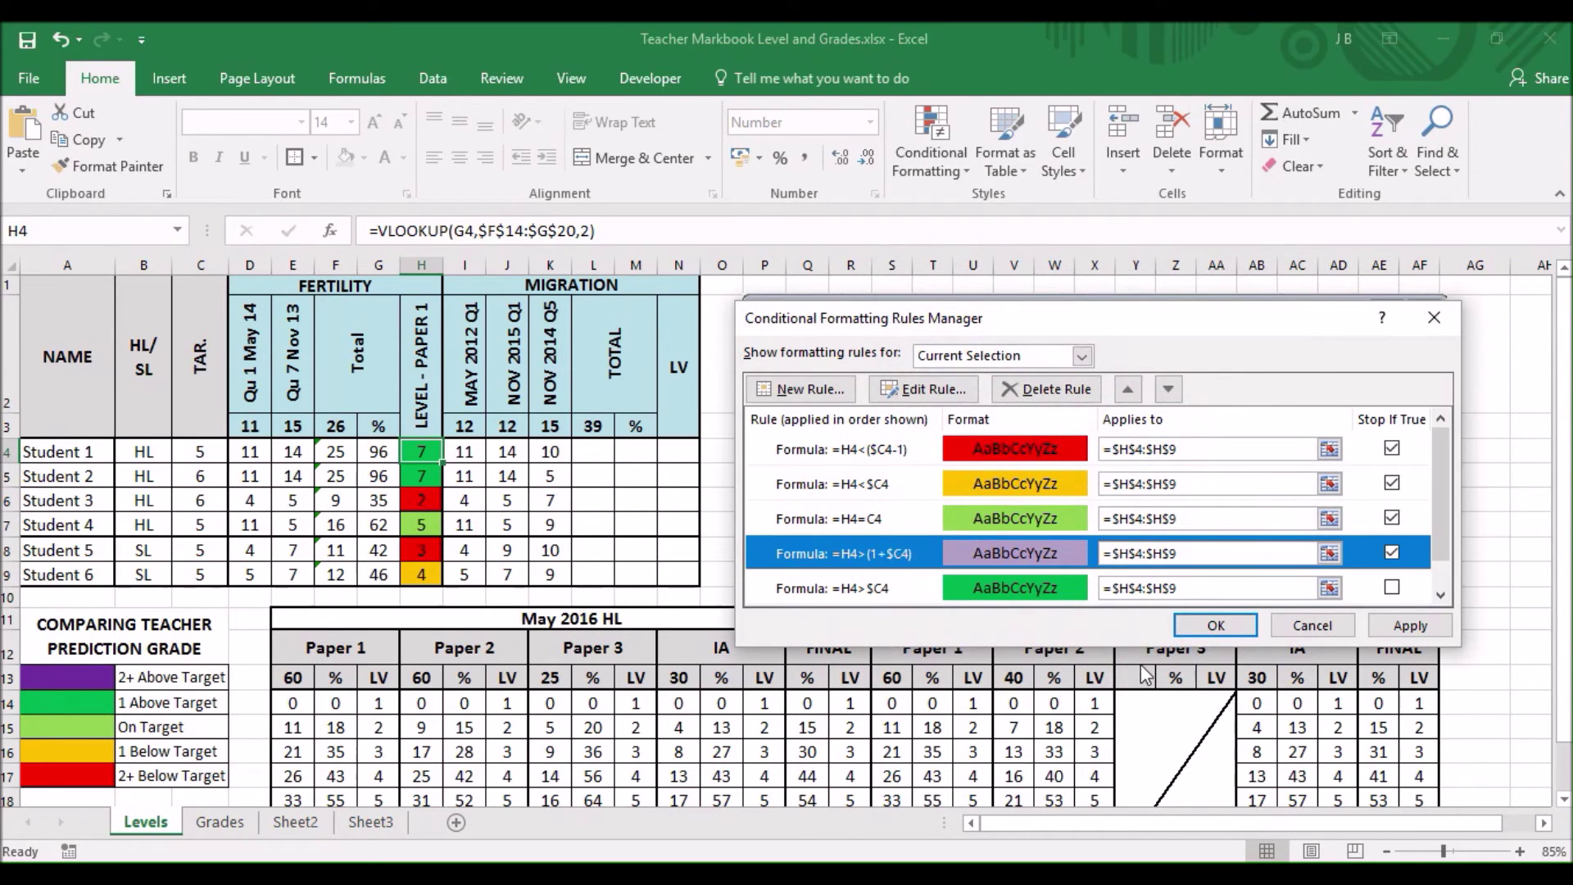
pyautogui.click(1396, 630)
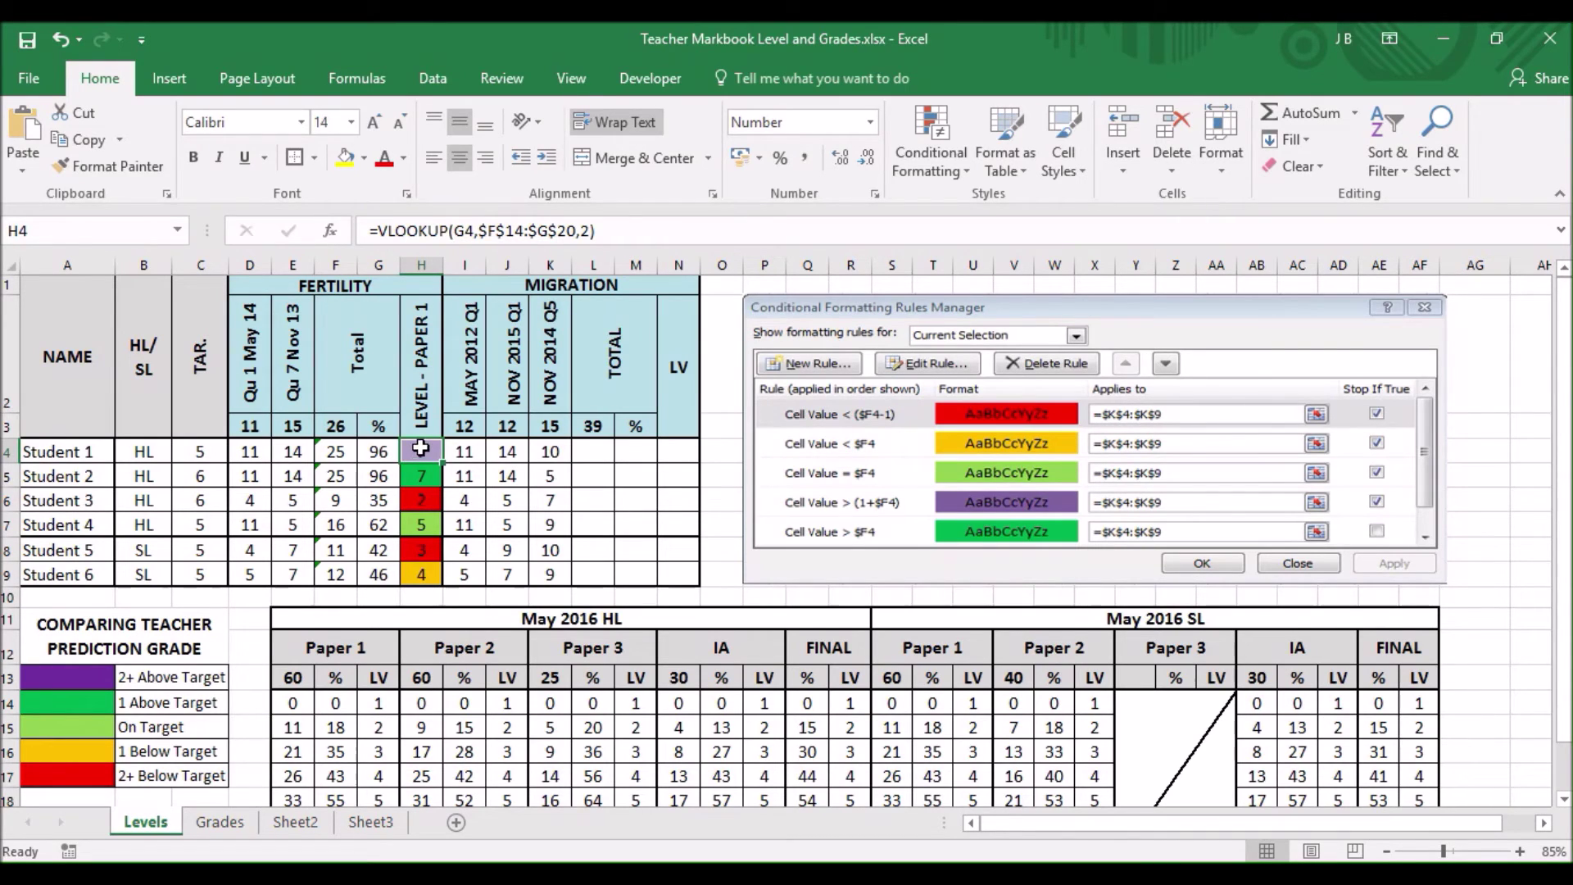
# - Use Format Painter to copy H4:H9's conditional colours onto the LV cells N4:N9
pyautogui.moveTo(419, 452); pyautogui.dragTo(414, 580)
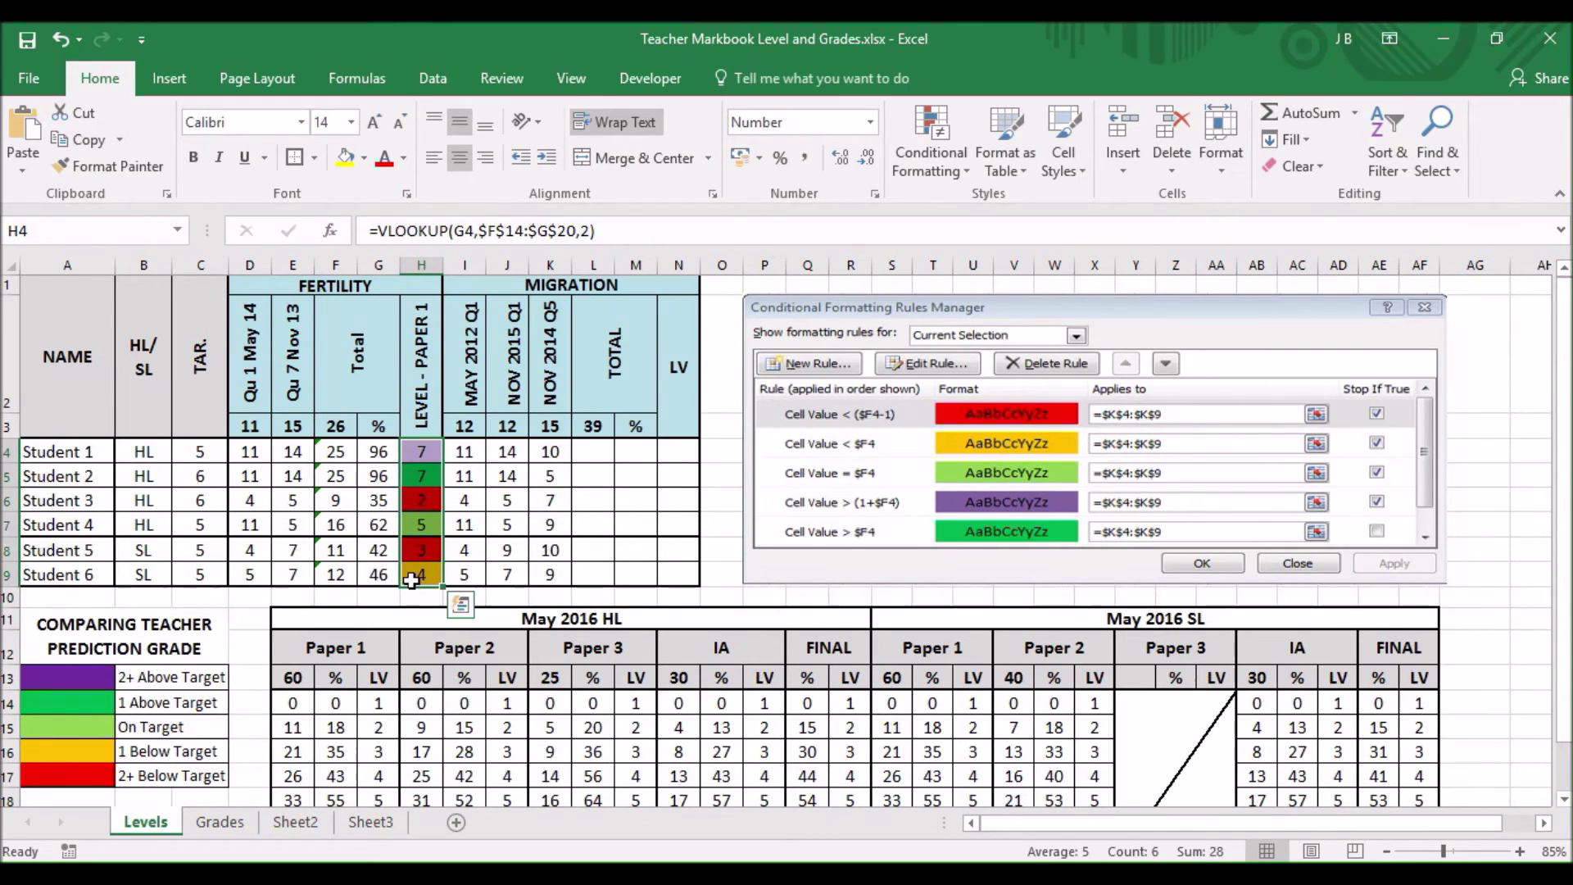
pyautogui.click(107, 174)
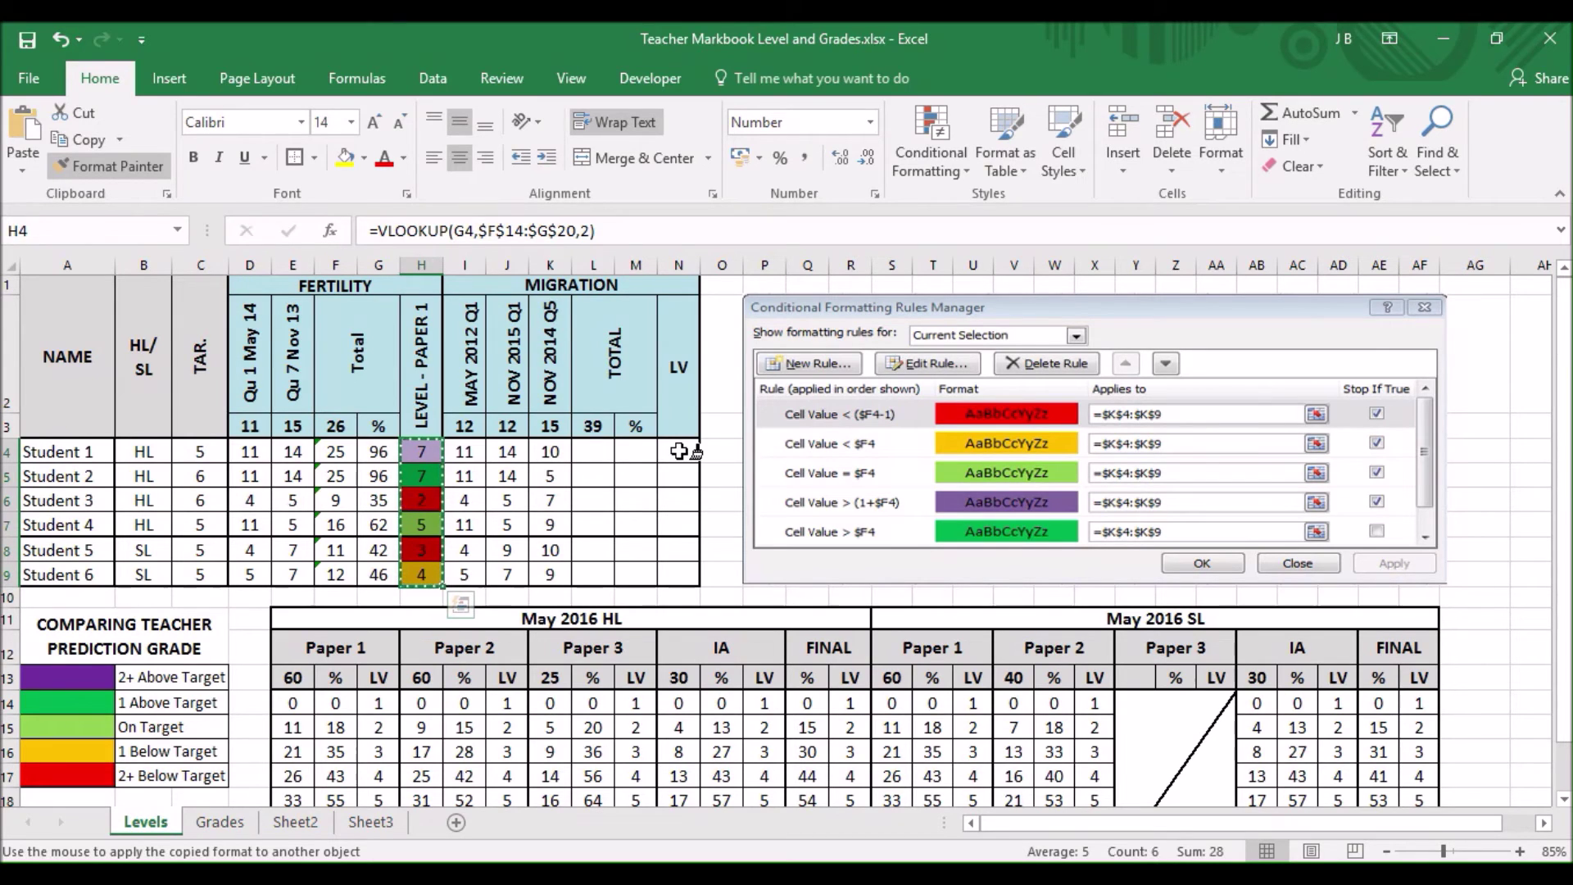
pyautogui.click(678, 451)
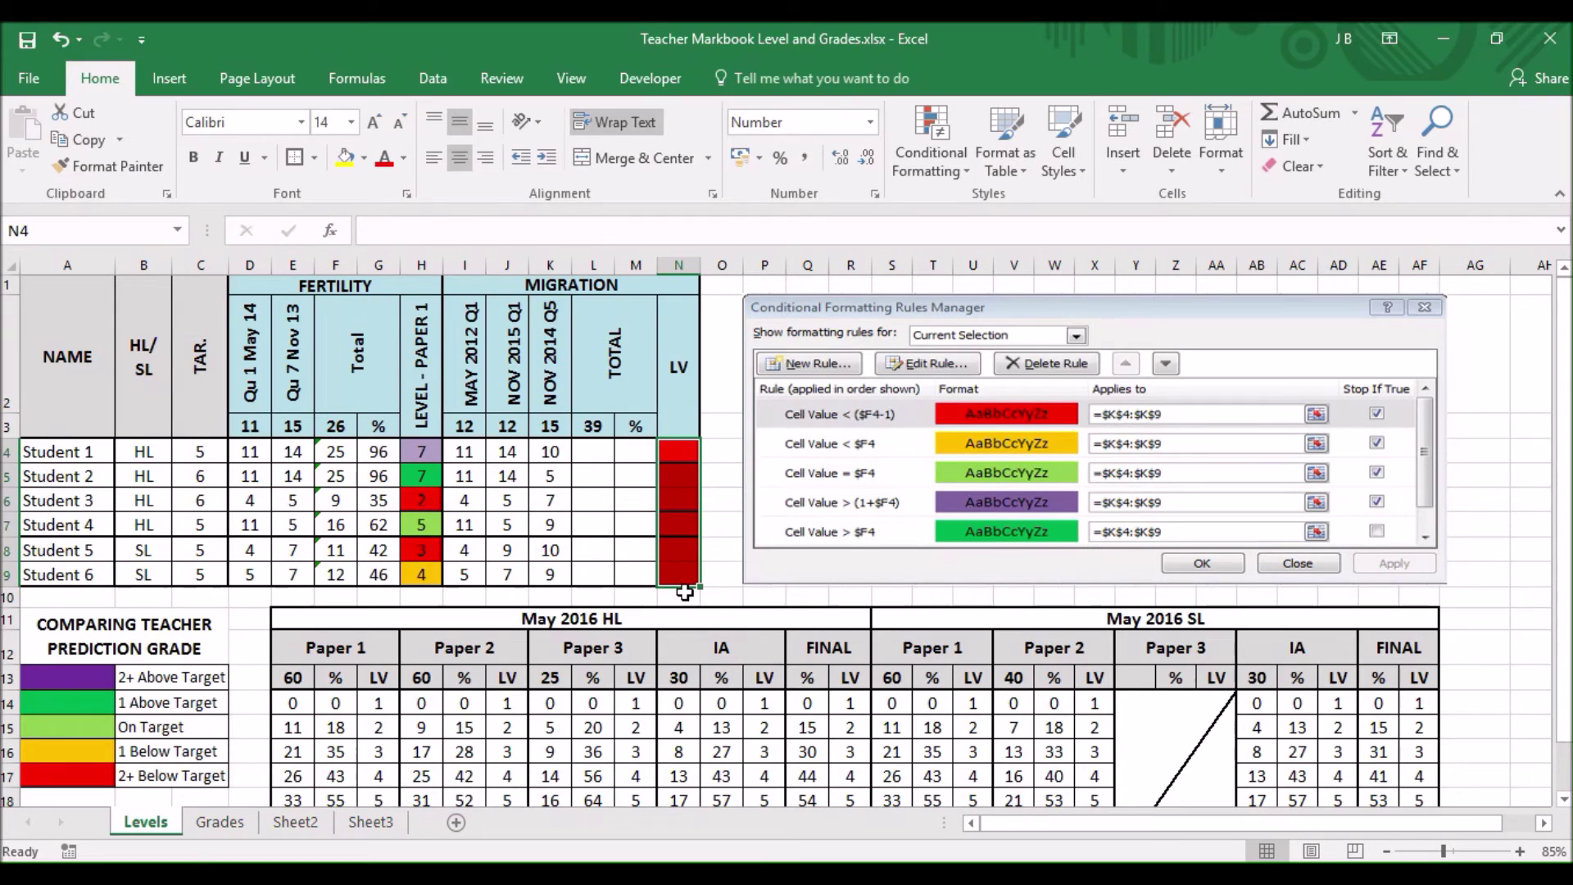
pyautogui.moveTo(636, 451); pyautogui.dragTo(593, 450)
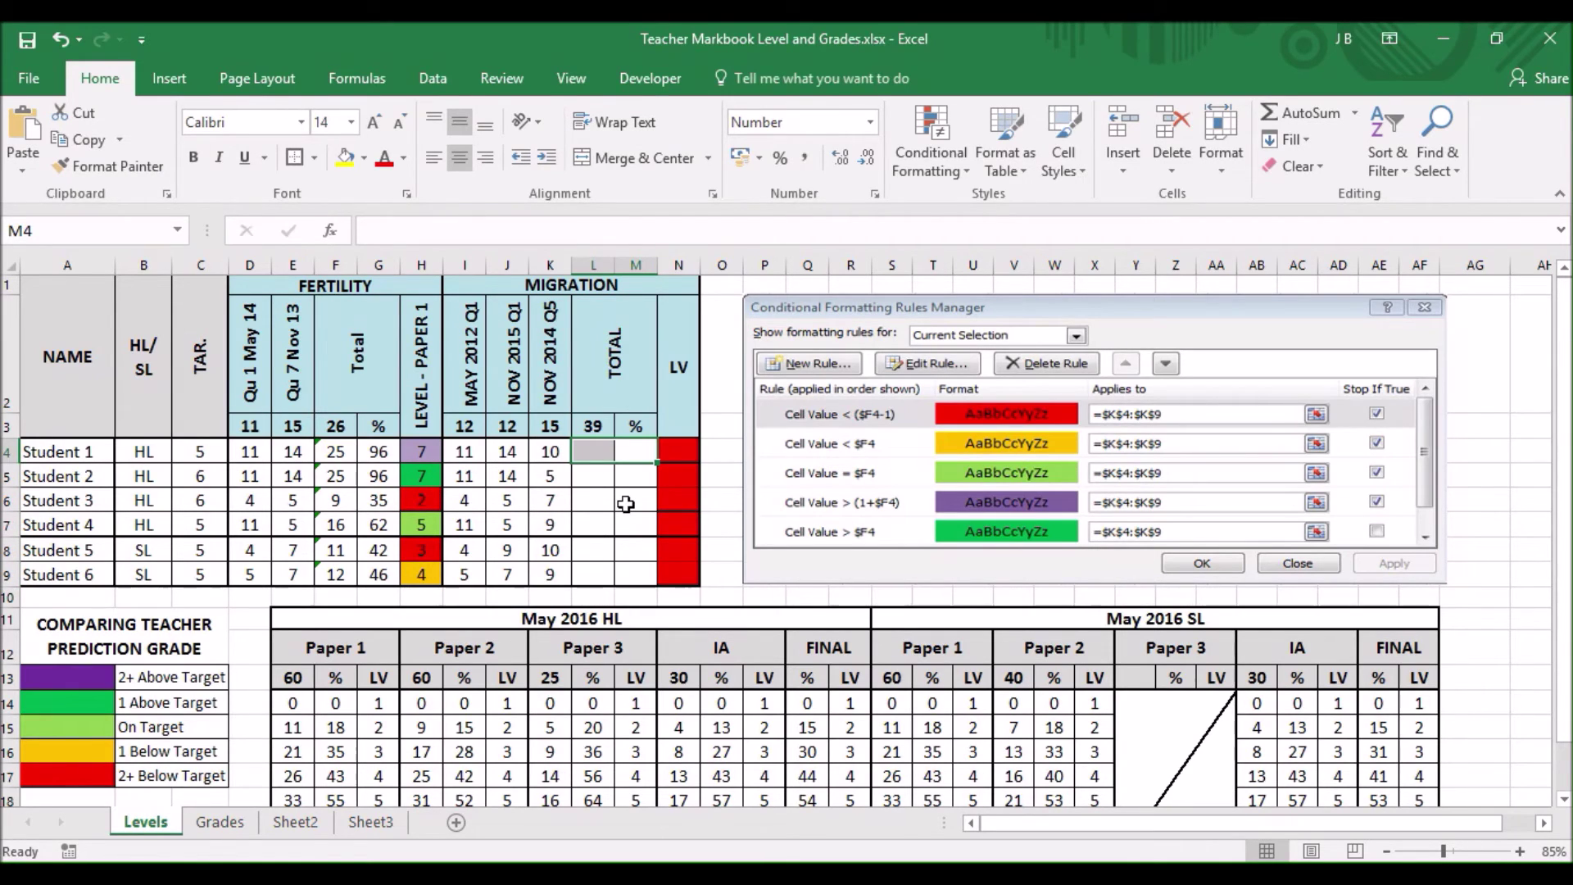
# - Enter =SUM(I4:K4) in L4 to total Student 1's migration scores (35)
pyautogui.click(594, 451)
pyautogui.write('=su')
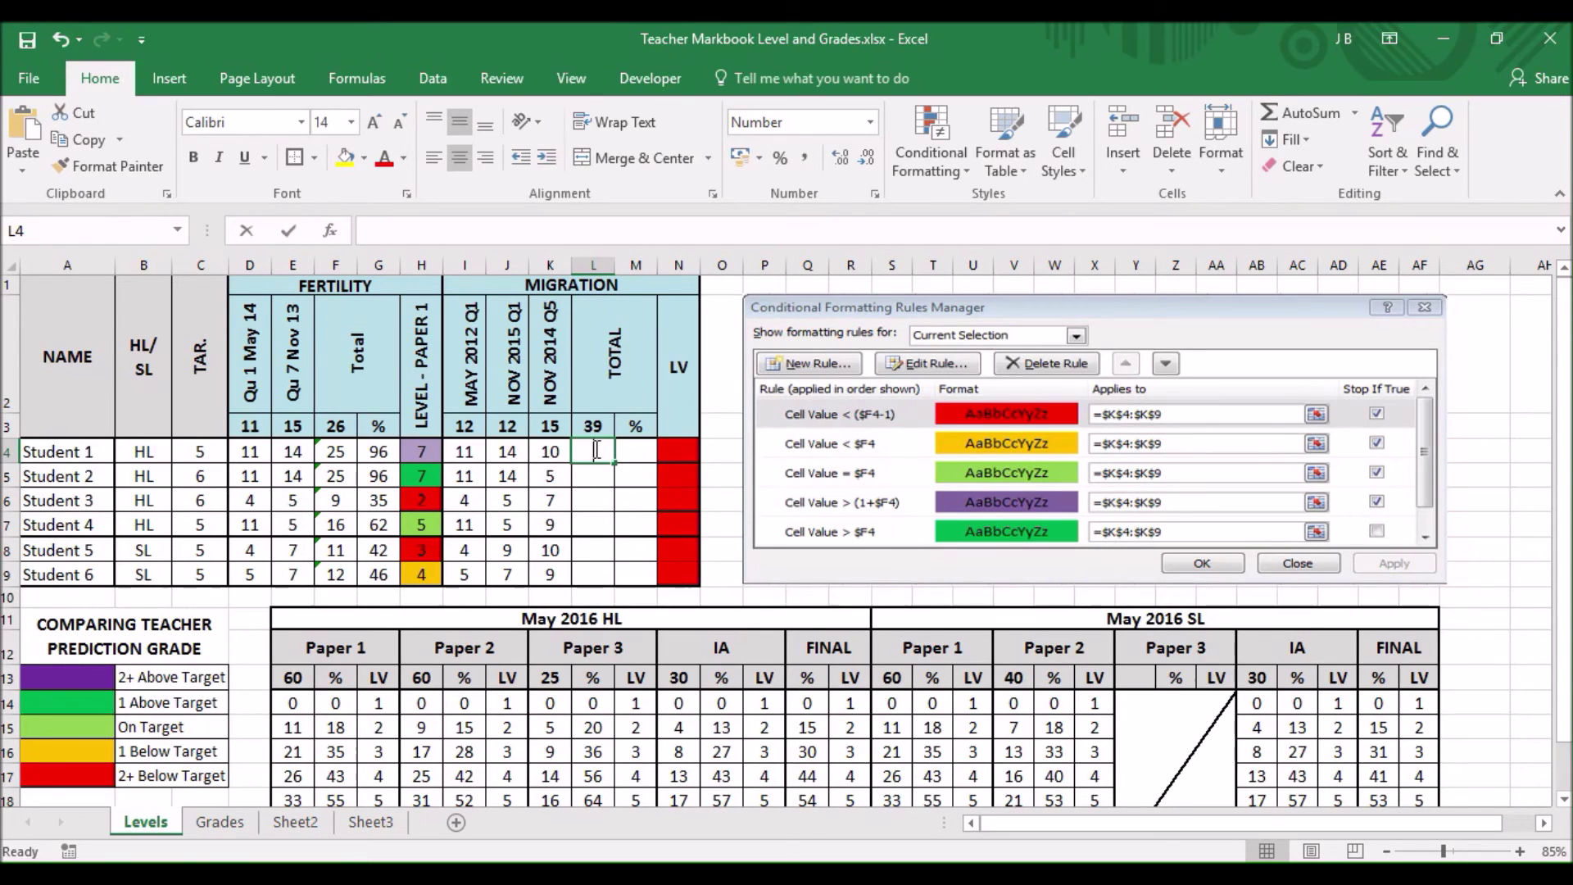
pyautogui.write('m(')
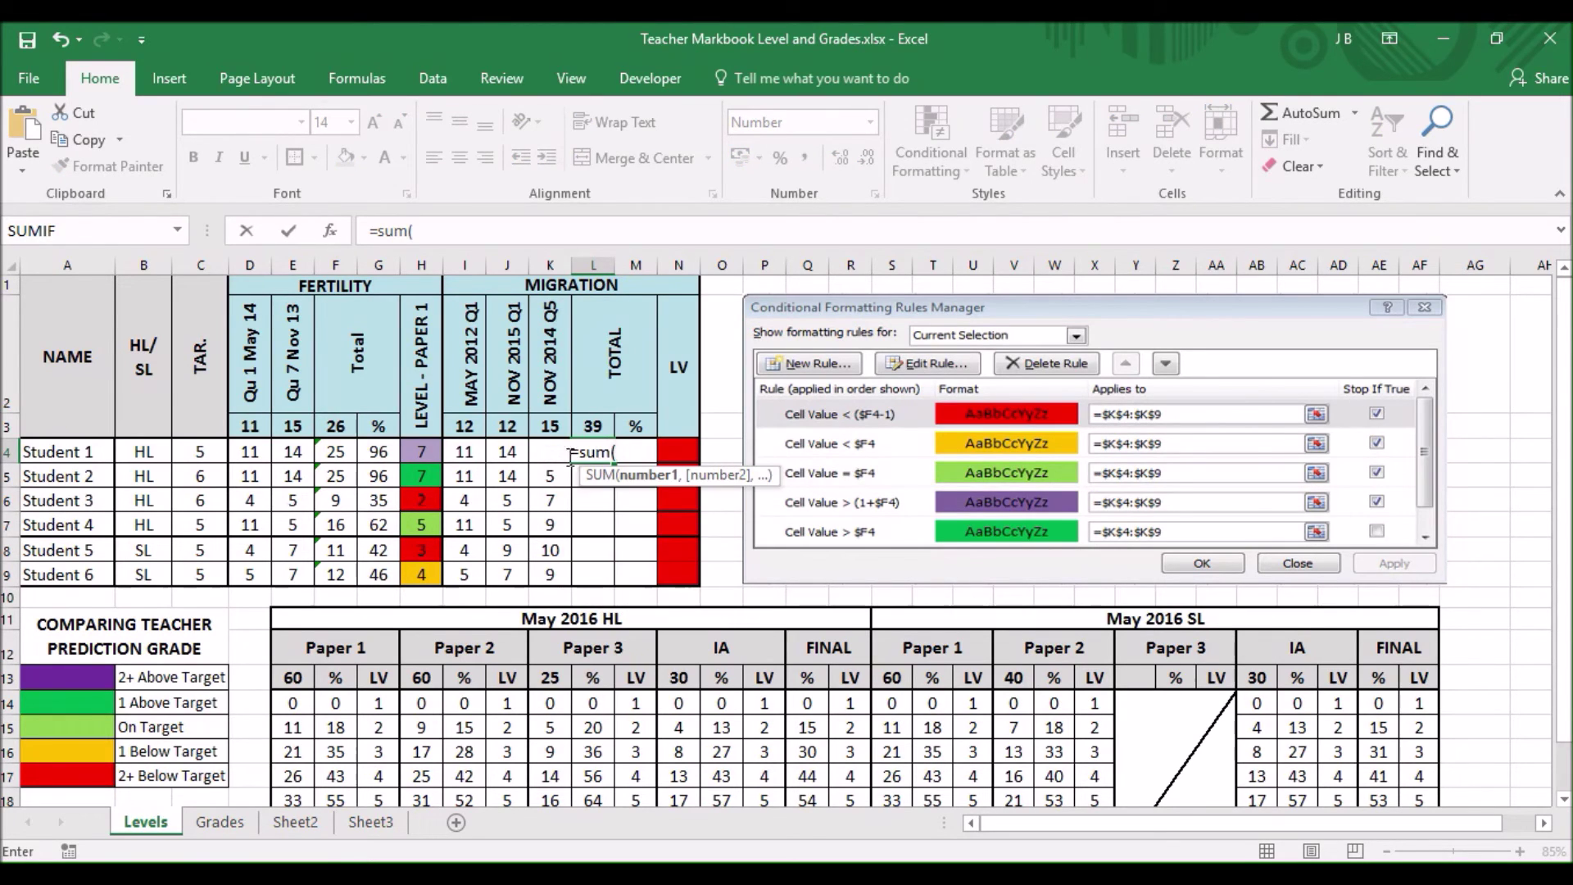
pyautogui.click(472, 452)
pyautogui.hotkey('shift', 'Right')
pyautogui.hotkey('shift', 'Right')
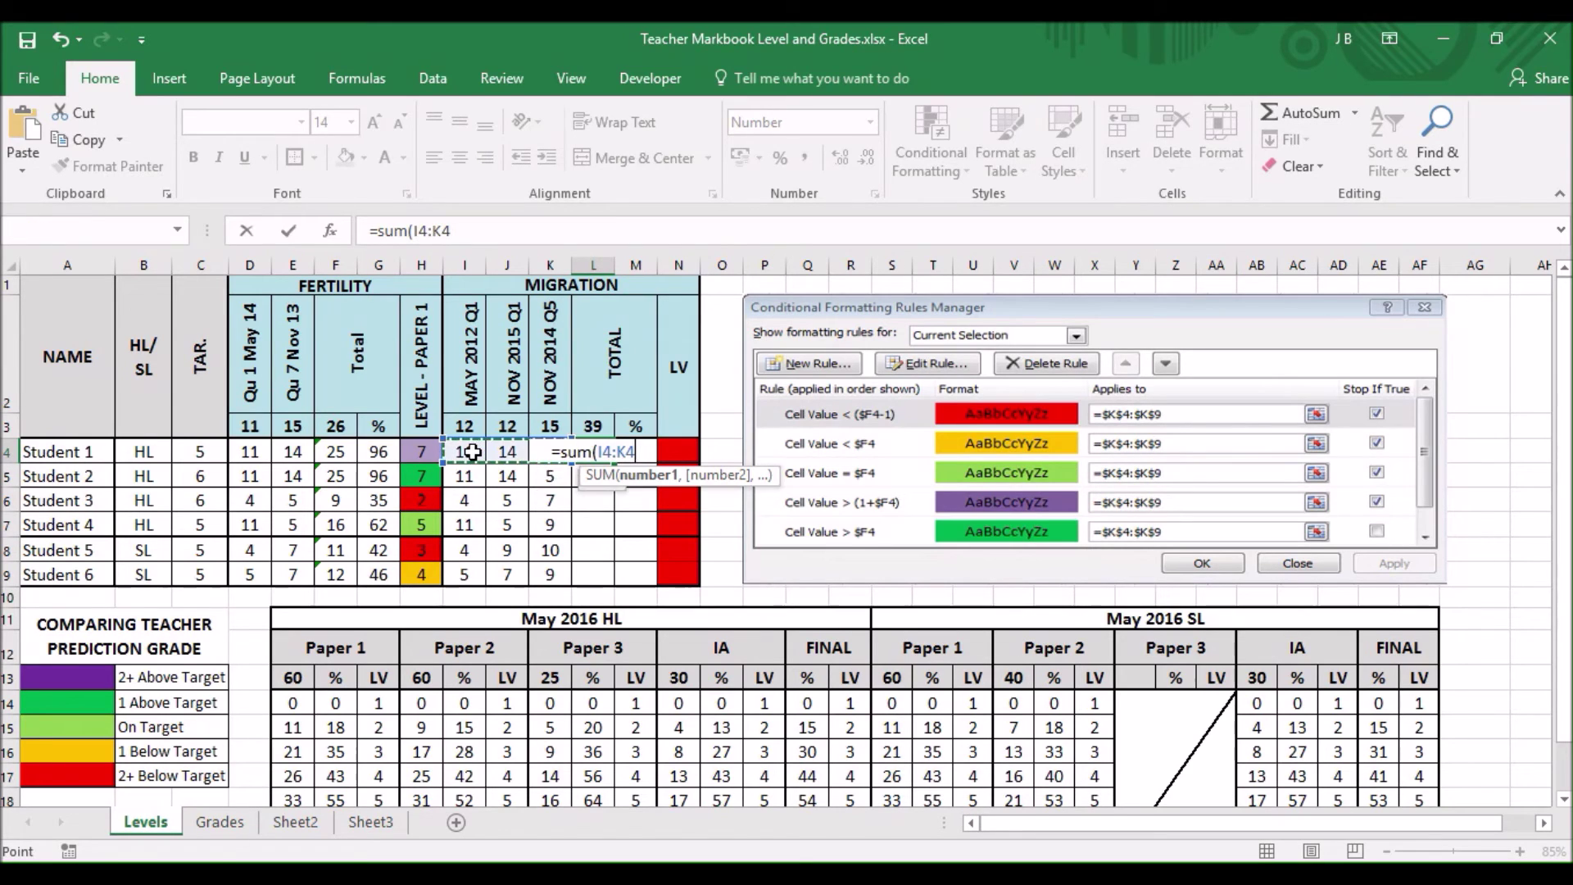
pyautogui.press('Return')
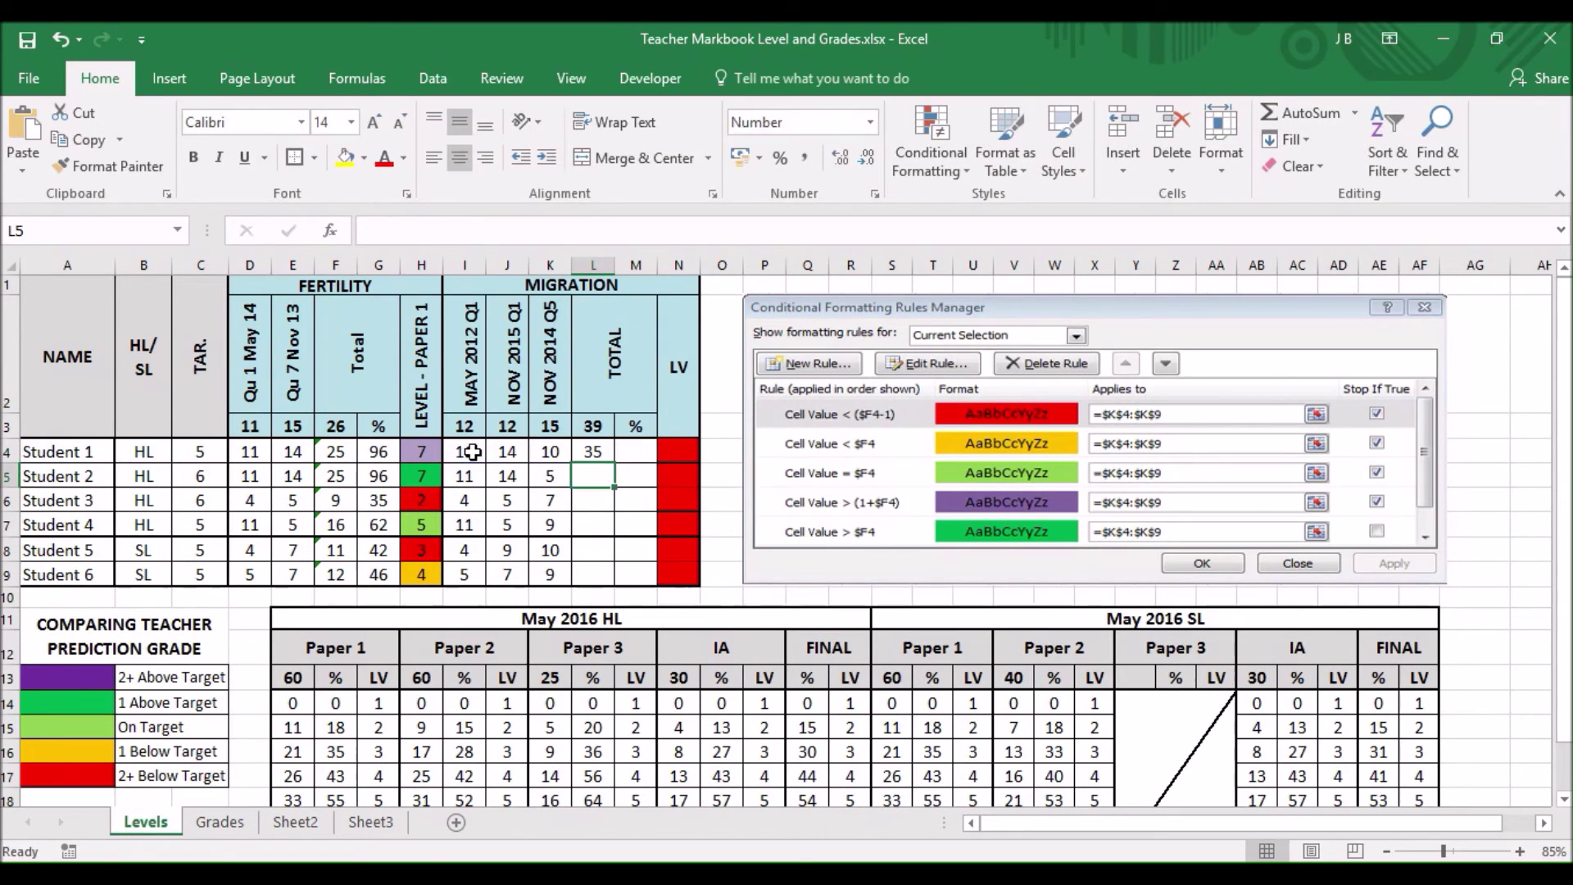
# - Enter =L4/39*100 in M4 for Student 1's migration percentage (90)
pyautogui.click(644, 457)
pyautogui.click(464, 236)
pyautogui.write('=')
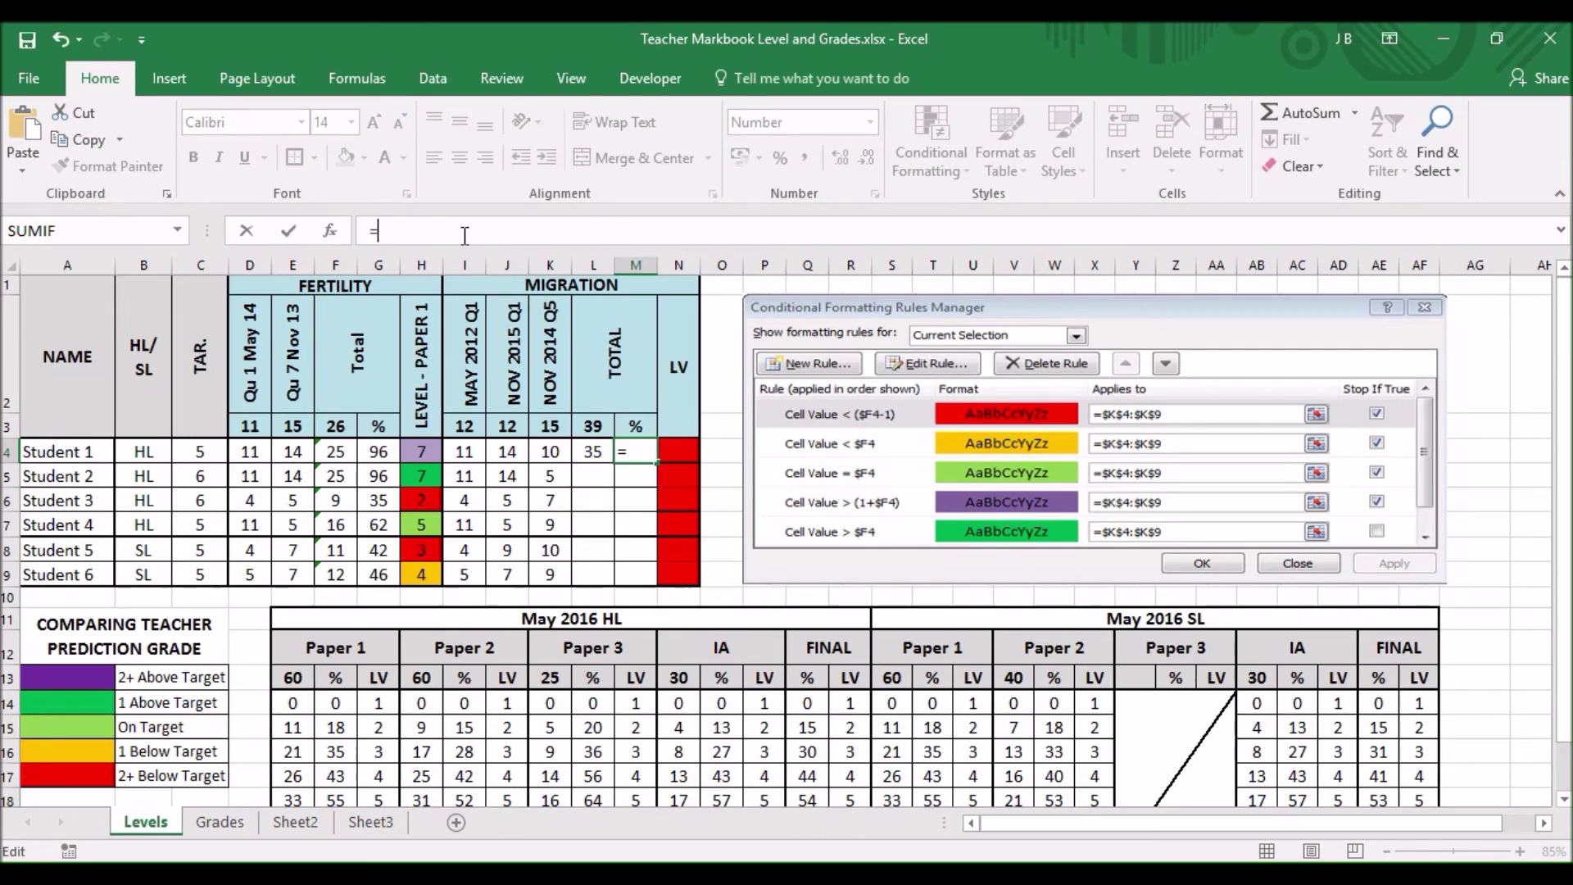
pyautogui.write('l4/')
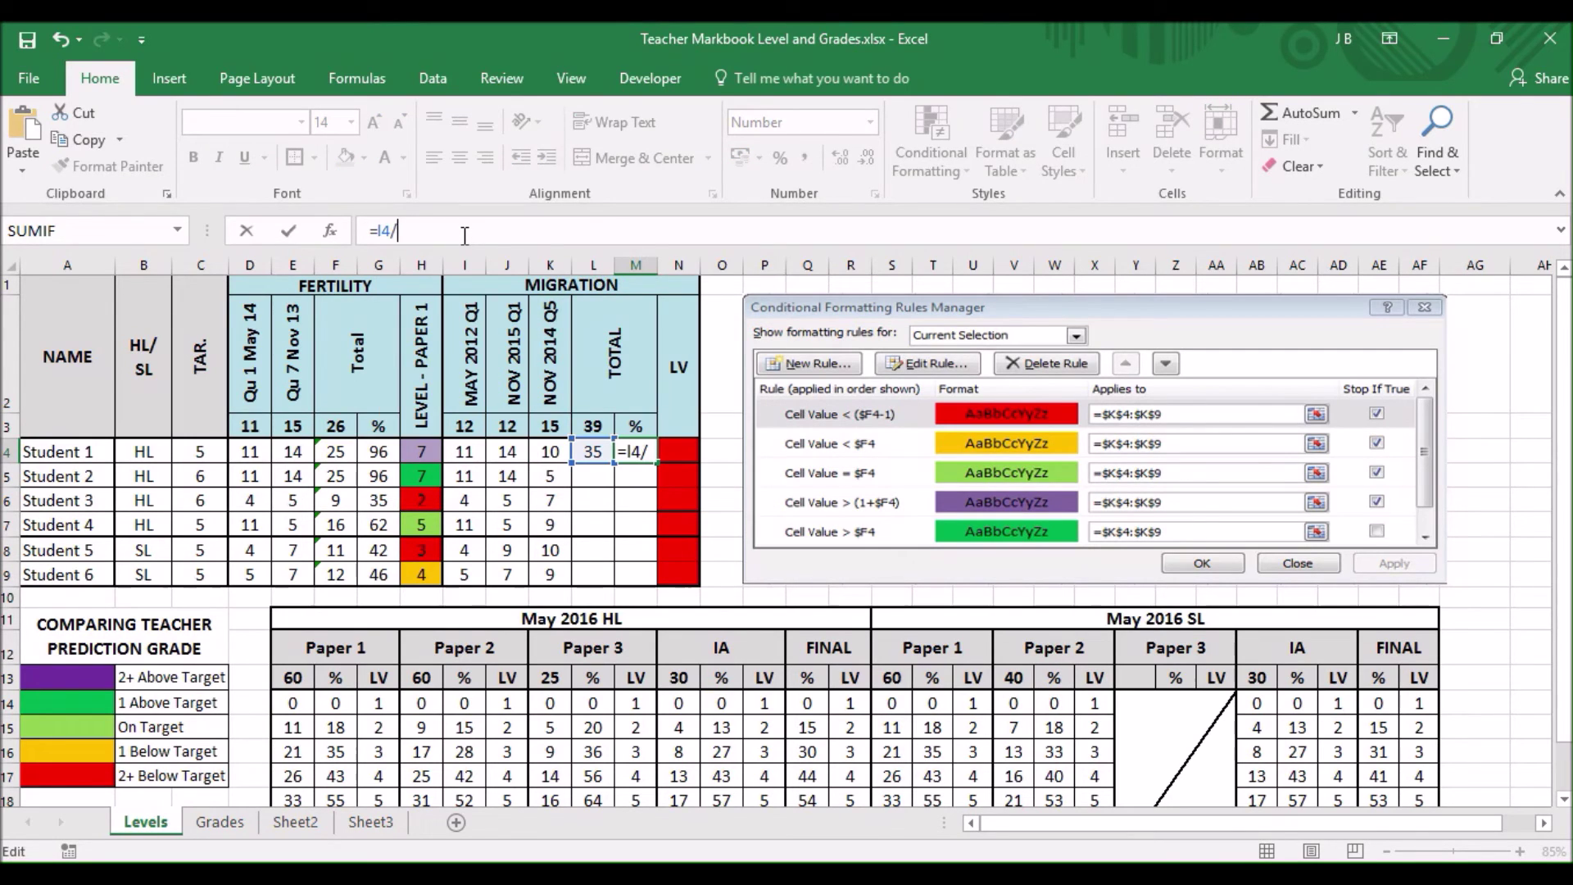
pyautogui.write('39*100')
pyautogui.press('Return')
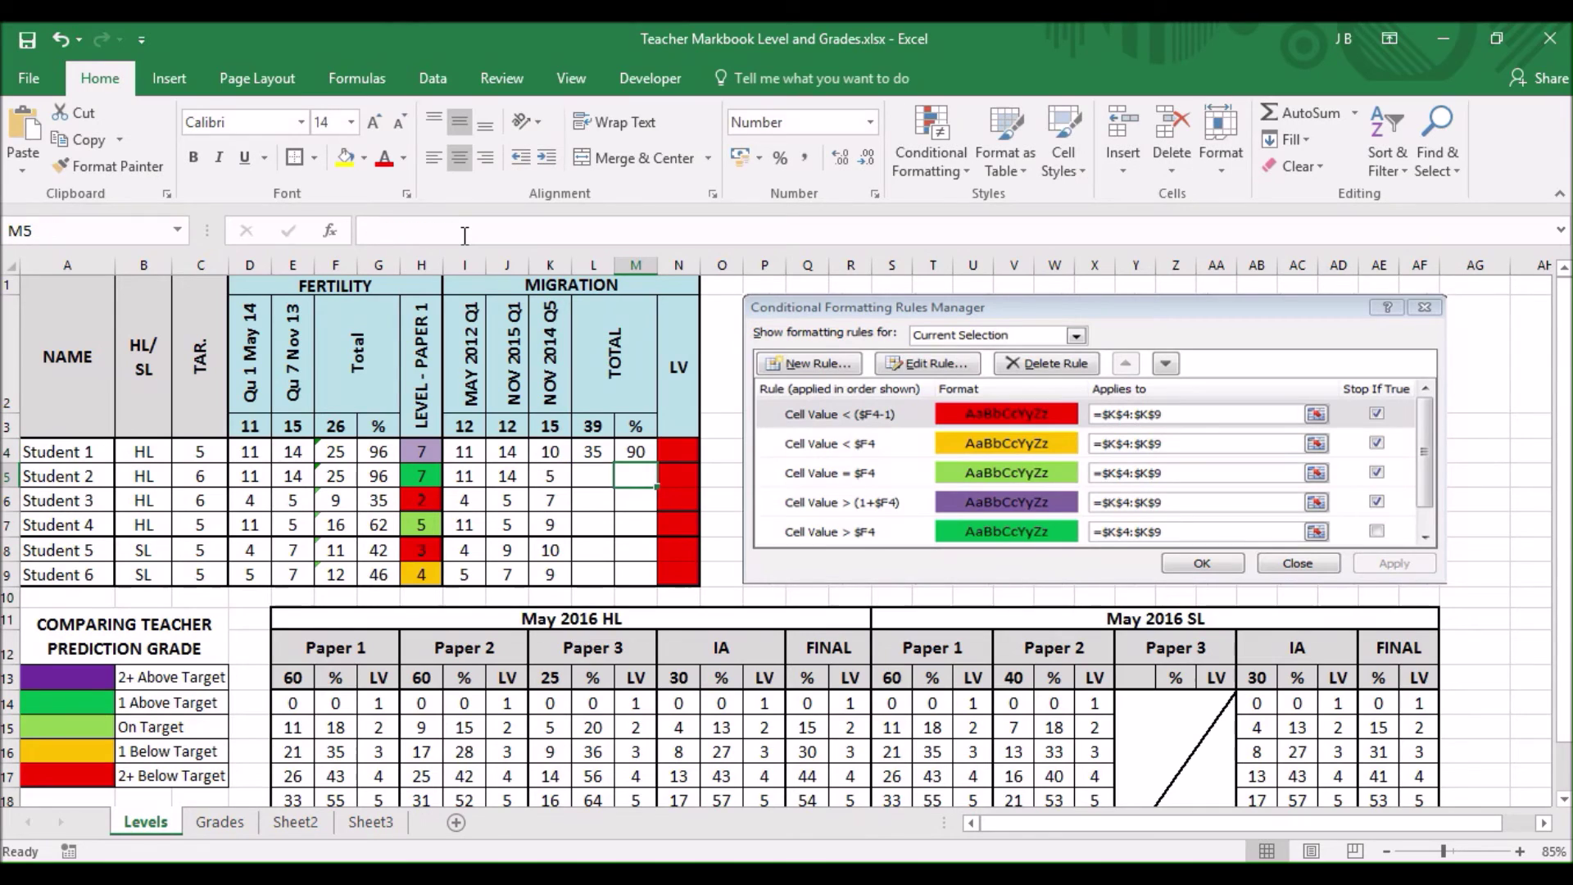
pyautogui.click(427, 452)
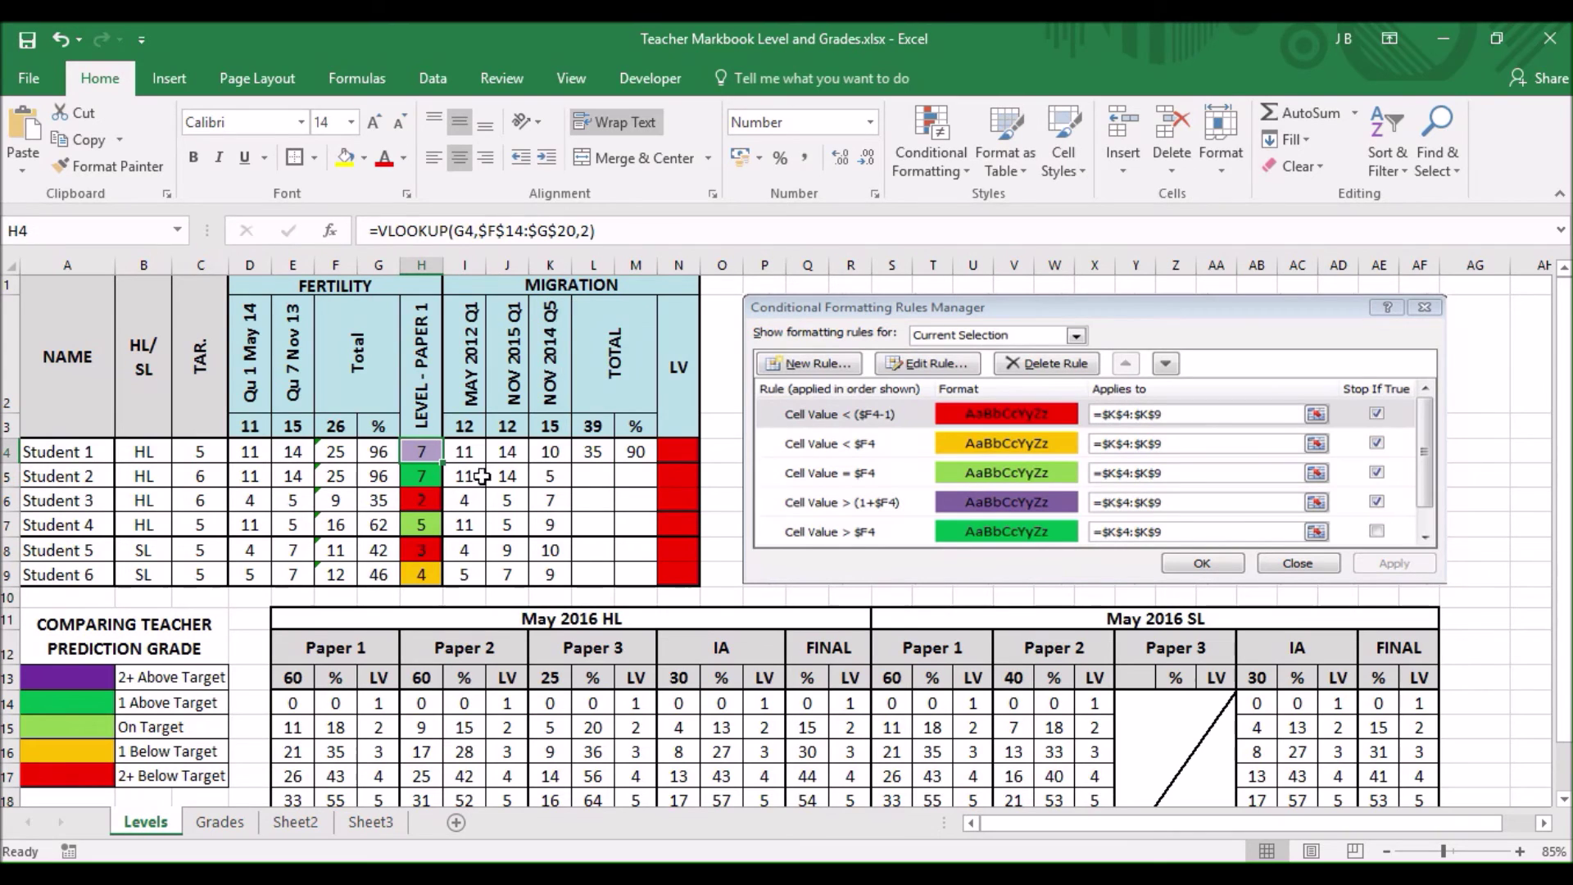
# - Copy H4's level lookup and paste only its formula into N4
pyautogui.rightClick(424, 450)
pyautogui.click(479, 409)
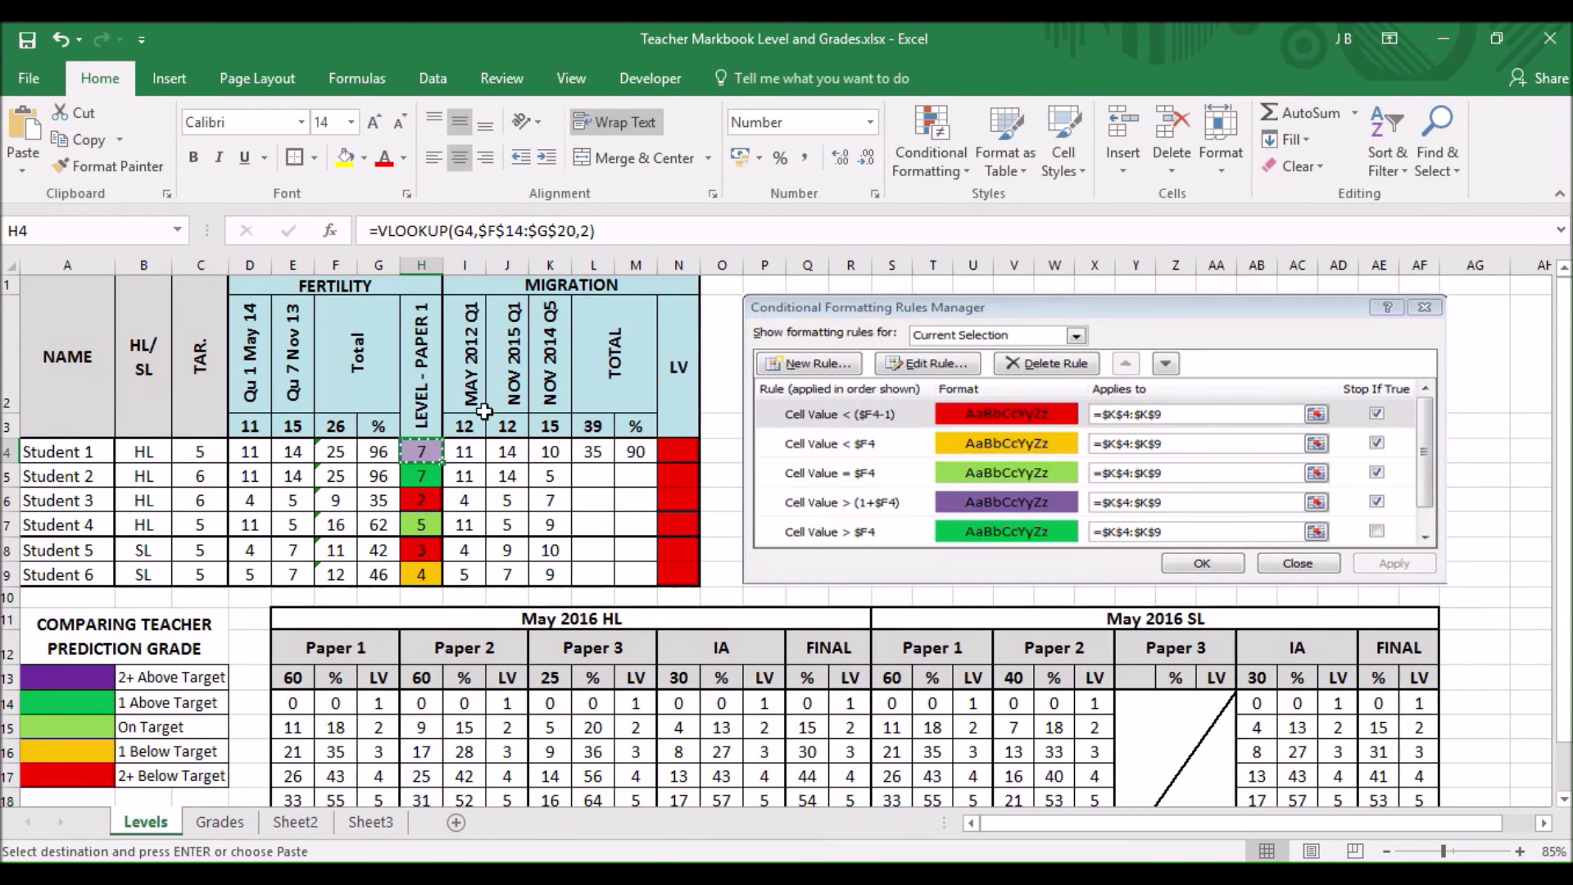
pyautogui.rightClick(672, 453)
pyautogui.click(787, 470)
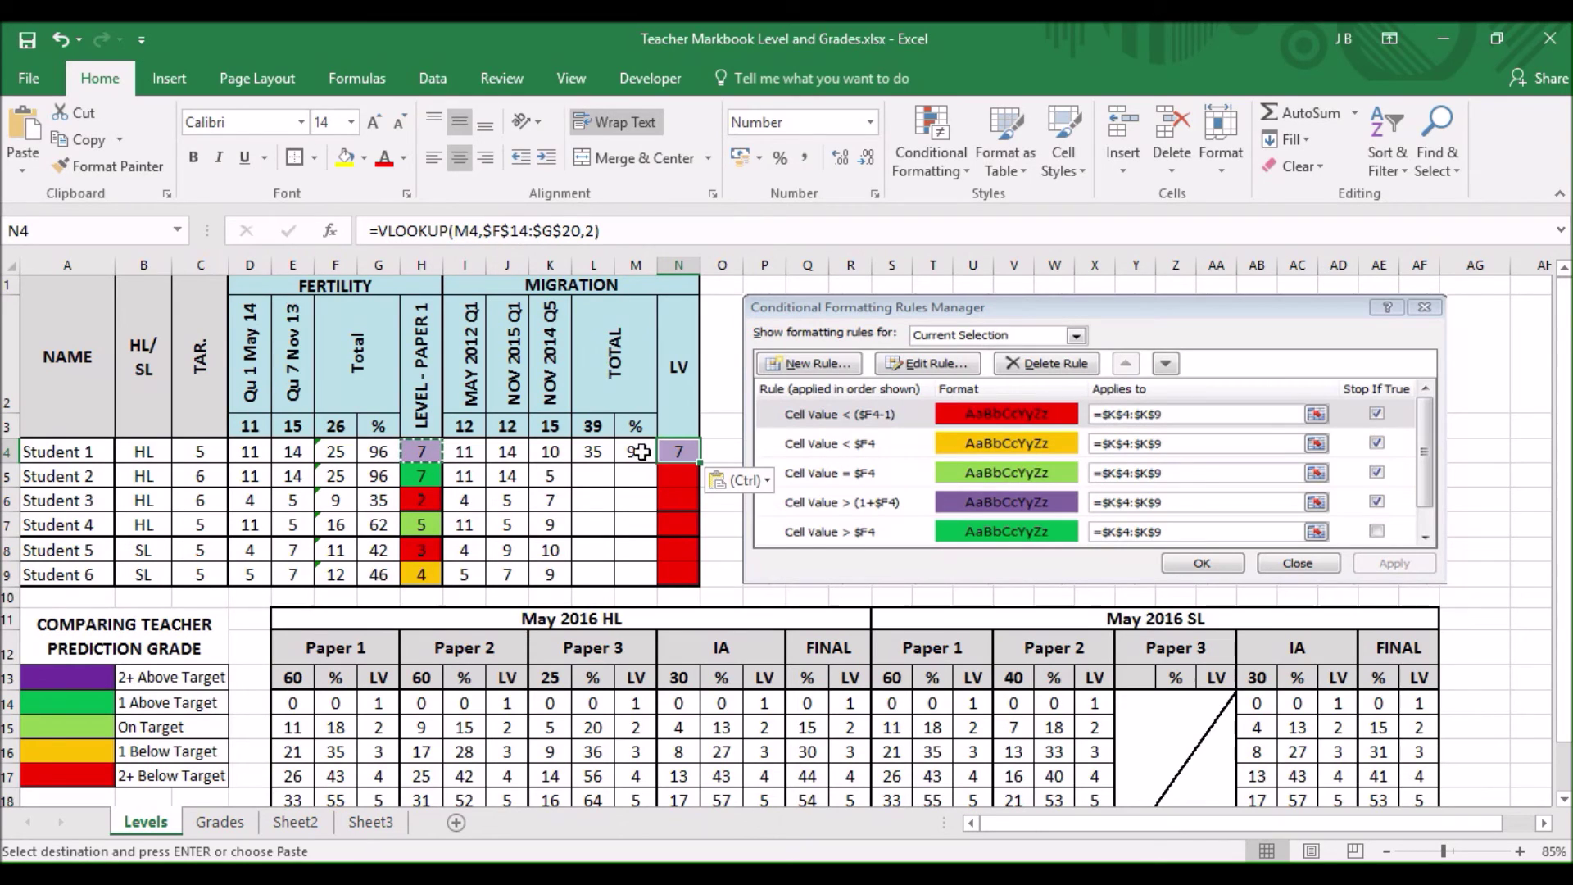
# - Fill L4:N4 down to row 9, giving LV levels 7, 6, 3, 5, 5, 4
pyautogui.moveTo(590, 452); pyautogui.dragTo(684, 452)
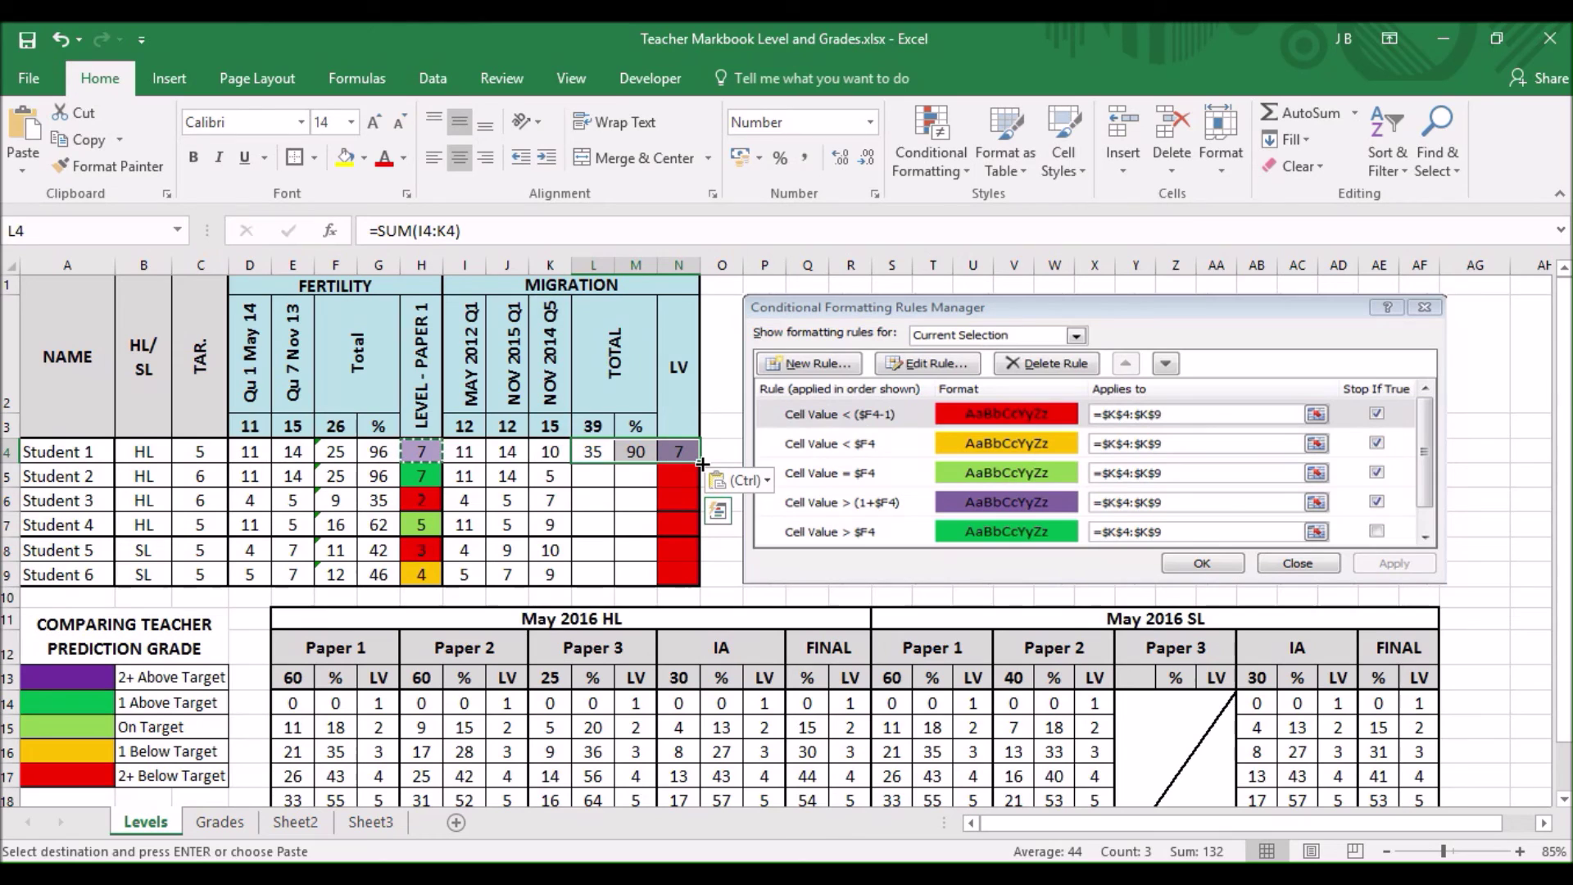
pyautogui.moveTo(700, 465); pyautogui.dragTo(693, 585)
pyautogui.click(713, 605)
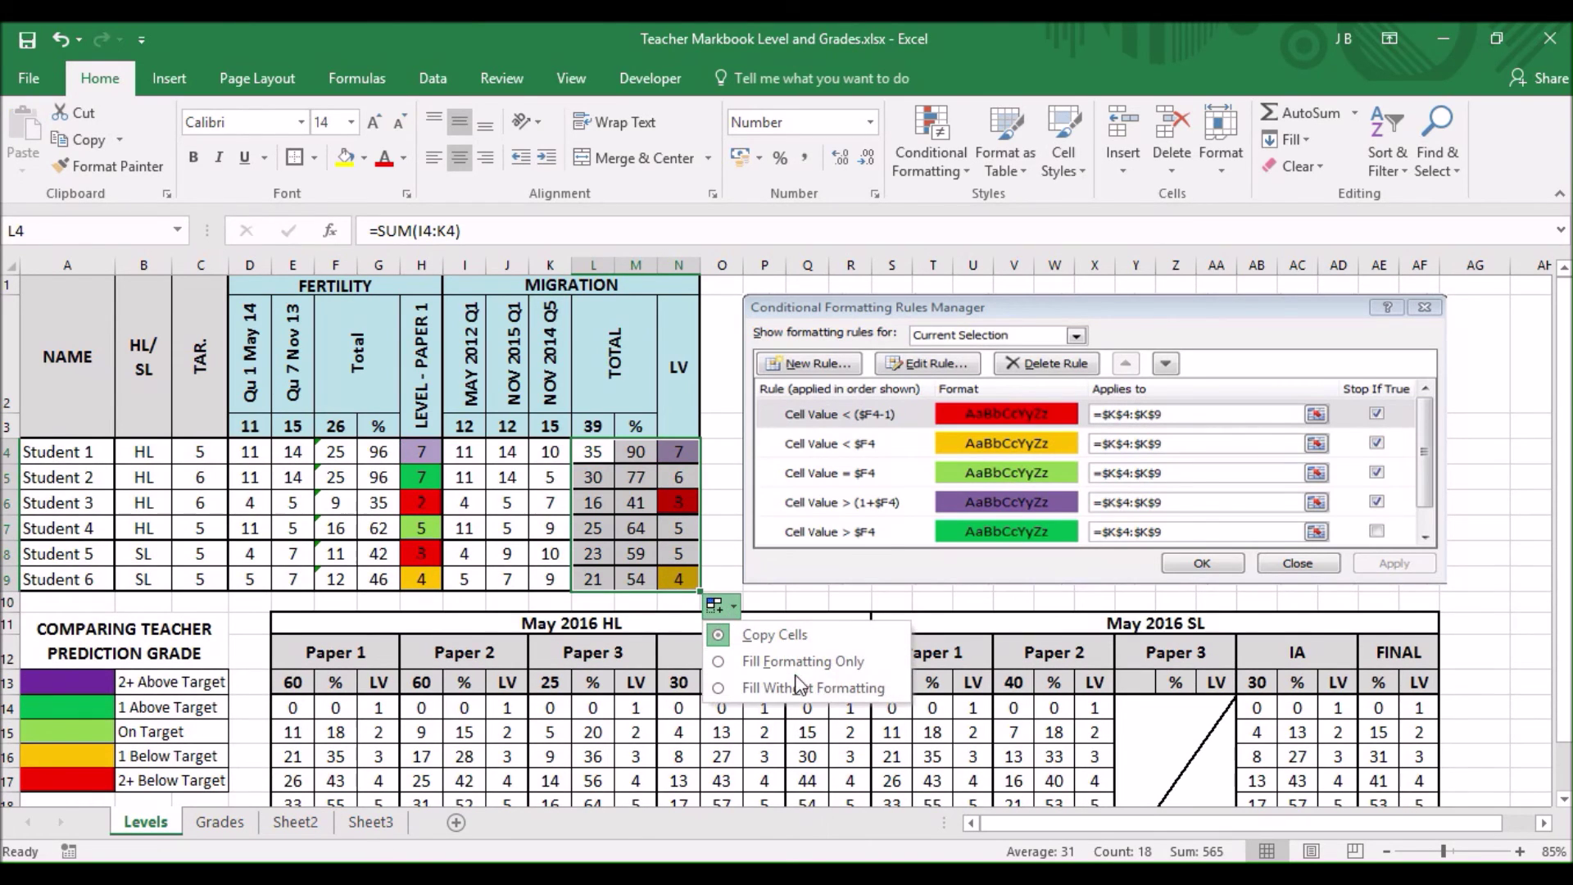
pyautogui.click(796, 685)
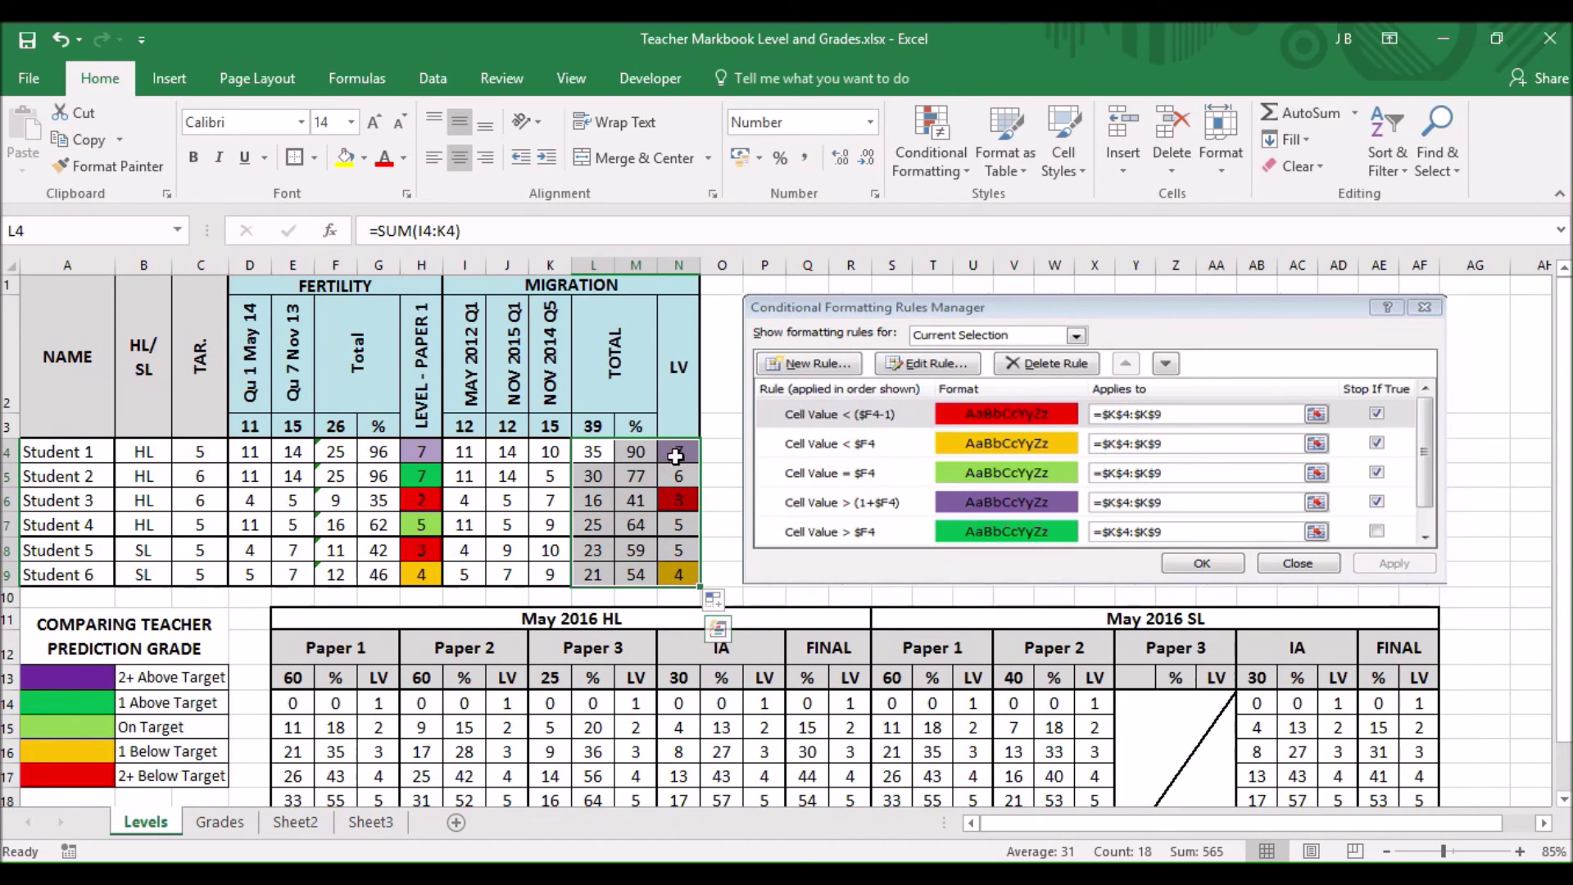
# - Change the LV on-target rule from =N4=I4 to =N4=$C4 and apply it
pyautogui.click(932, 166)
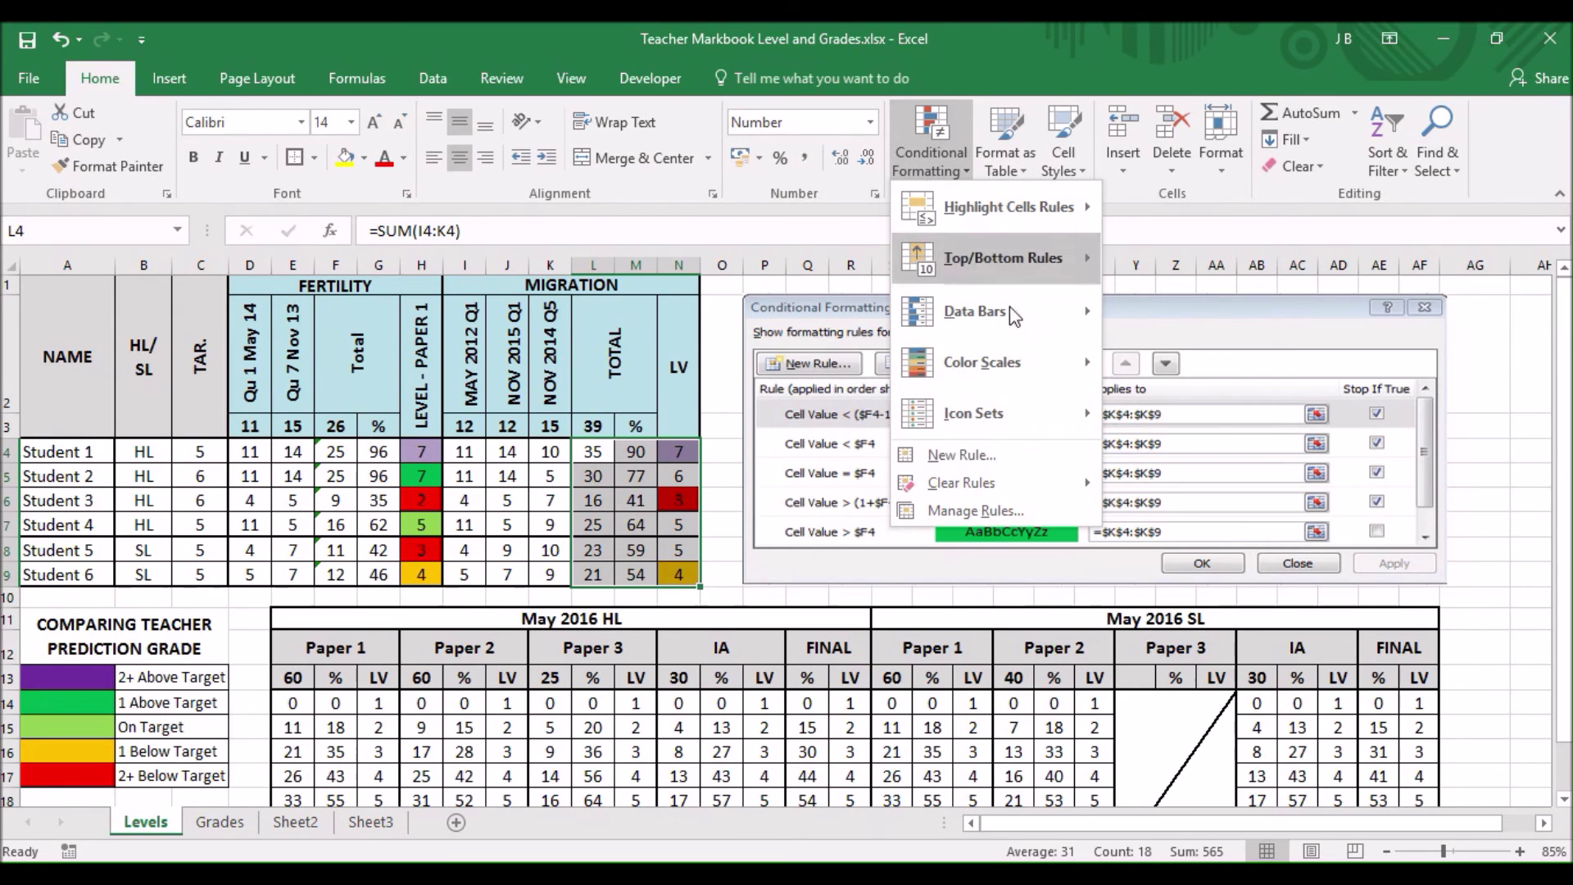
pyautogui.click(989, 508)
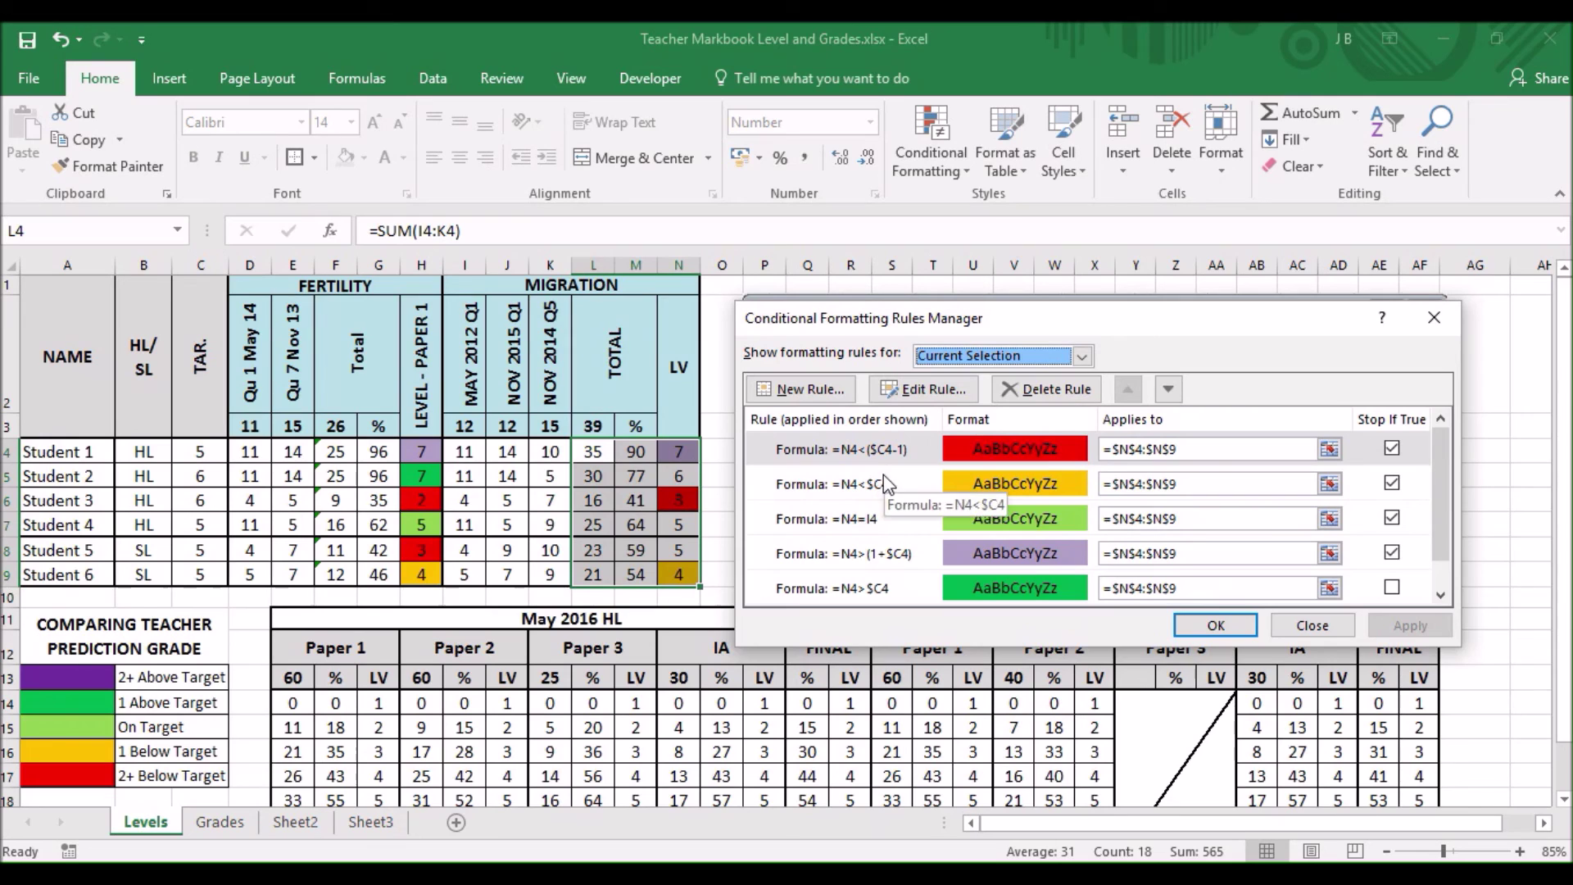
pyautogui.click(880, 520)
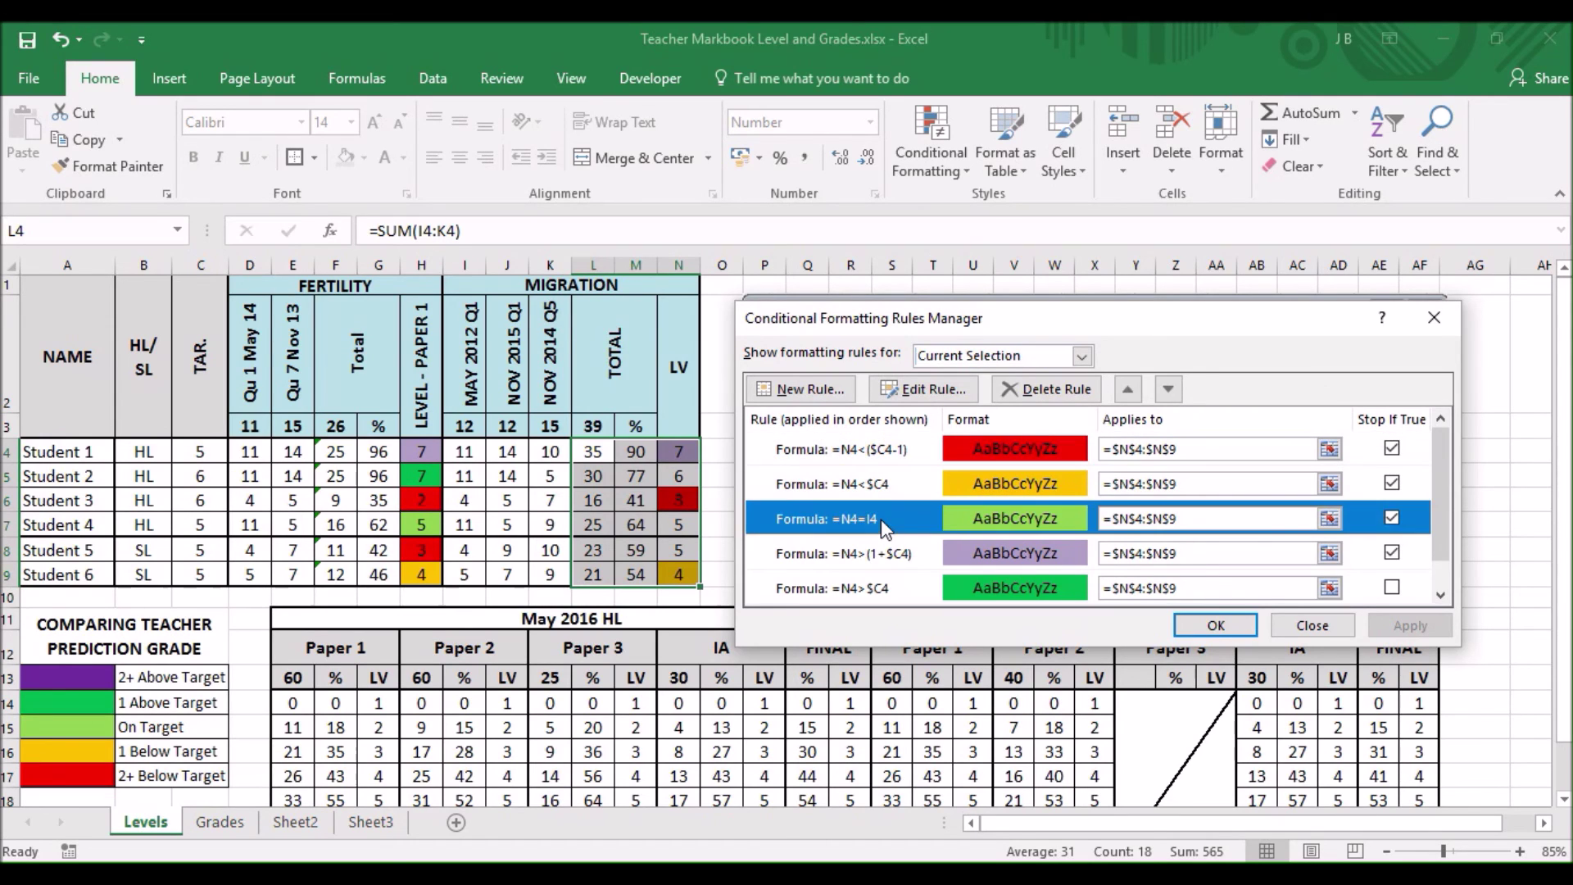
pyautogui.click(941, 398)
pyautogui.click(994, 535)
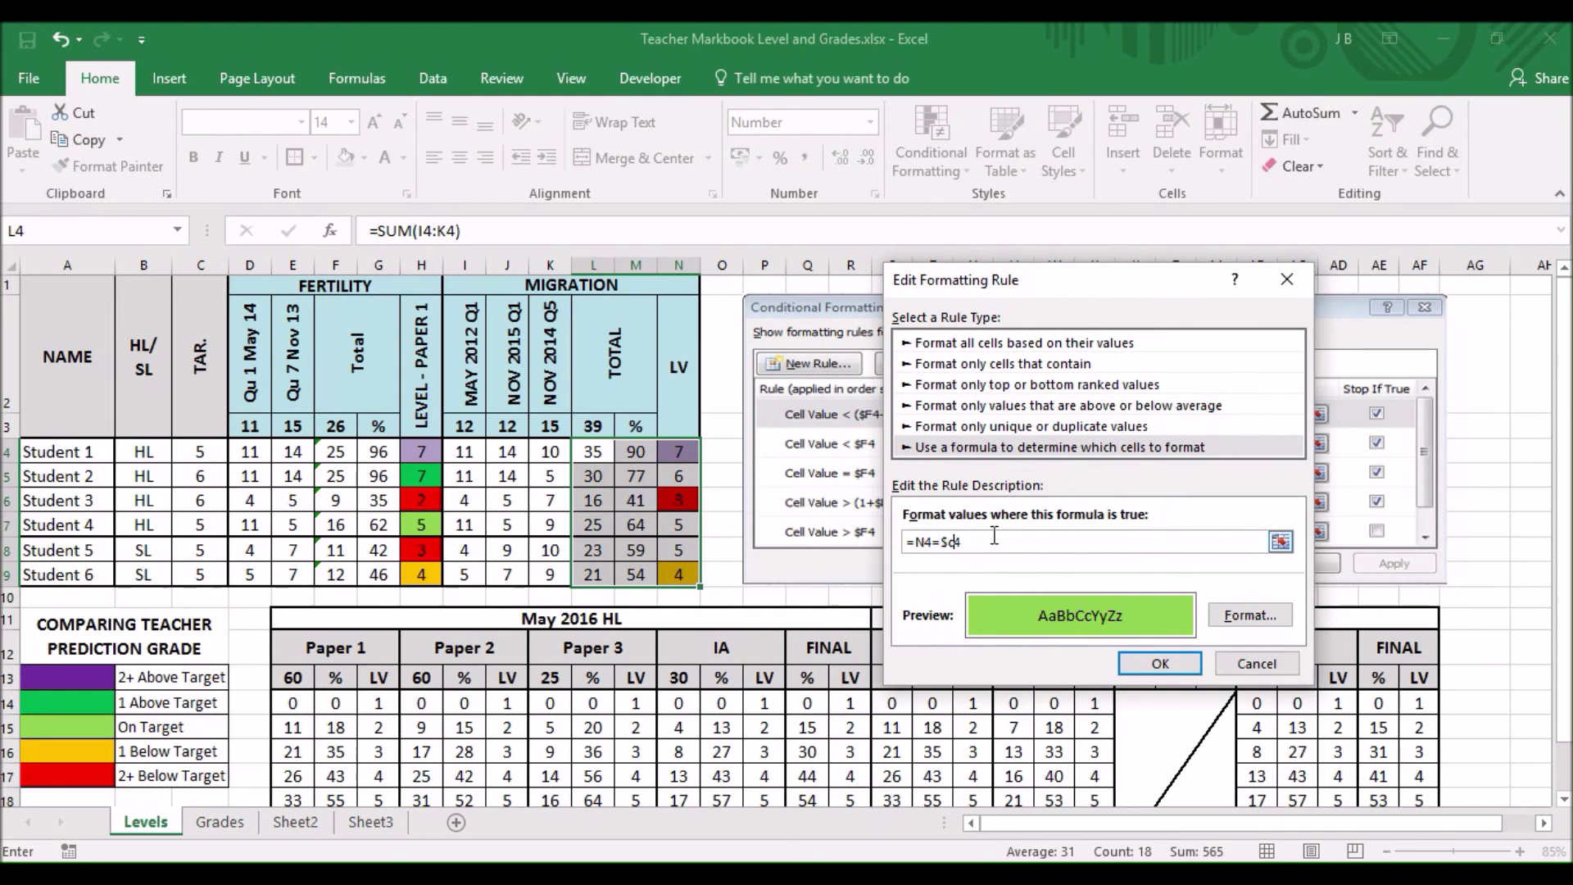
pyautogui.press('Return')
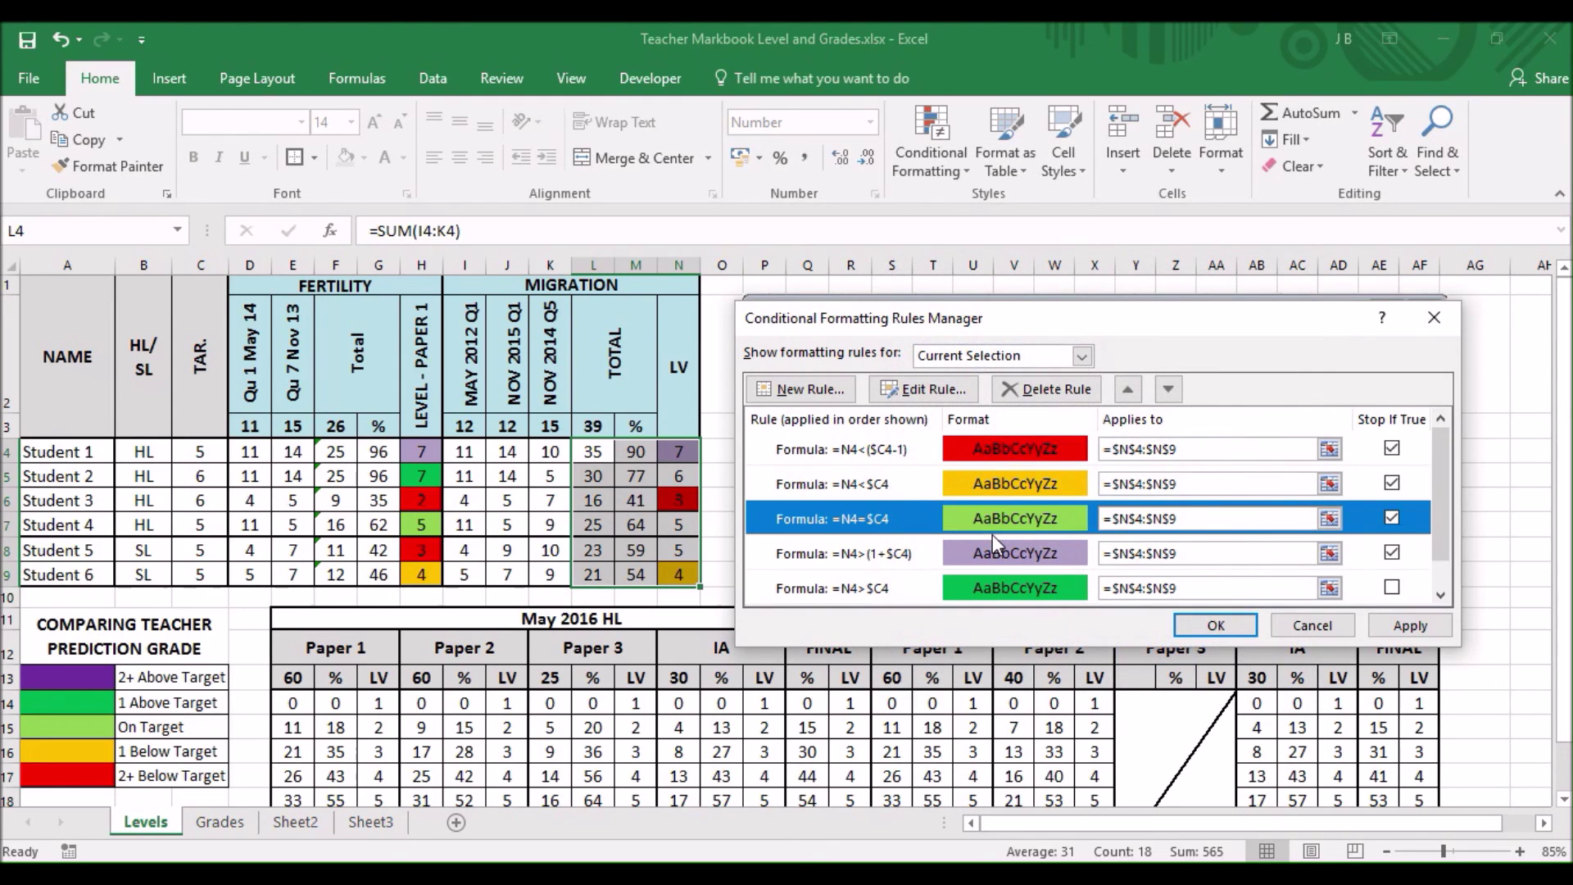
pyautogui.click(1384, 626)
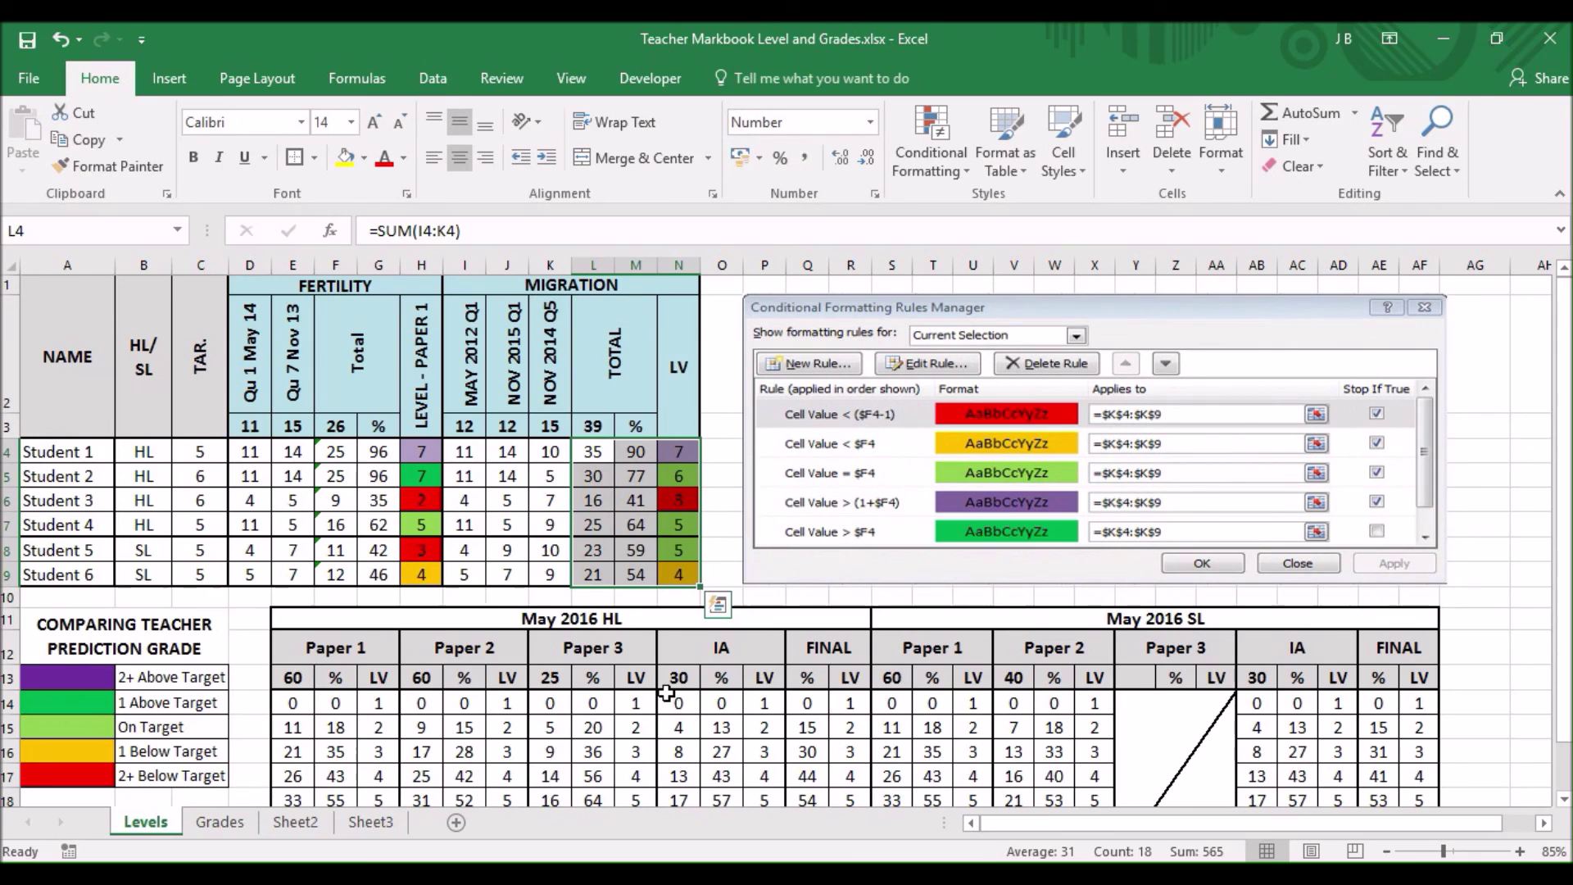
# - Format-paint N4:N9's colour rules onto the LEVEL - PAPER 1 cells H4:H9
pyautogui.click(721, 524)
pyautogui.moveTo(678, 451); pyautogui.dragTo(680, 578)
pyautogui.click(718, 605)
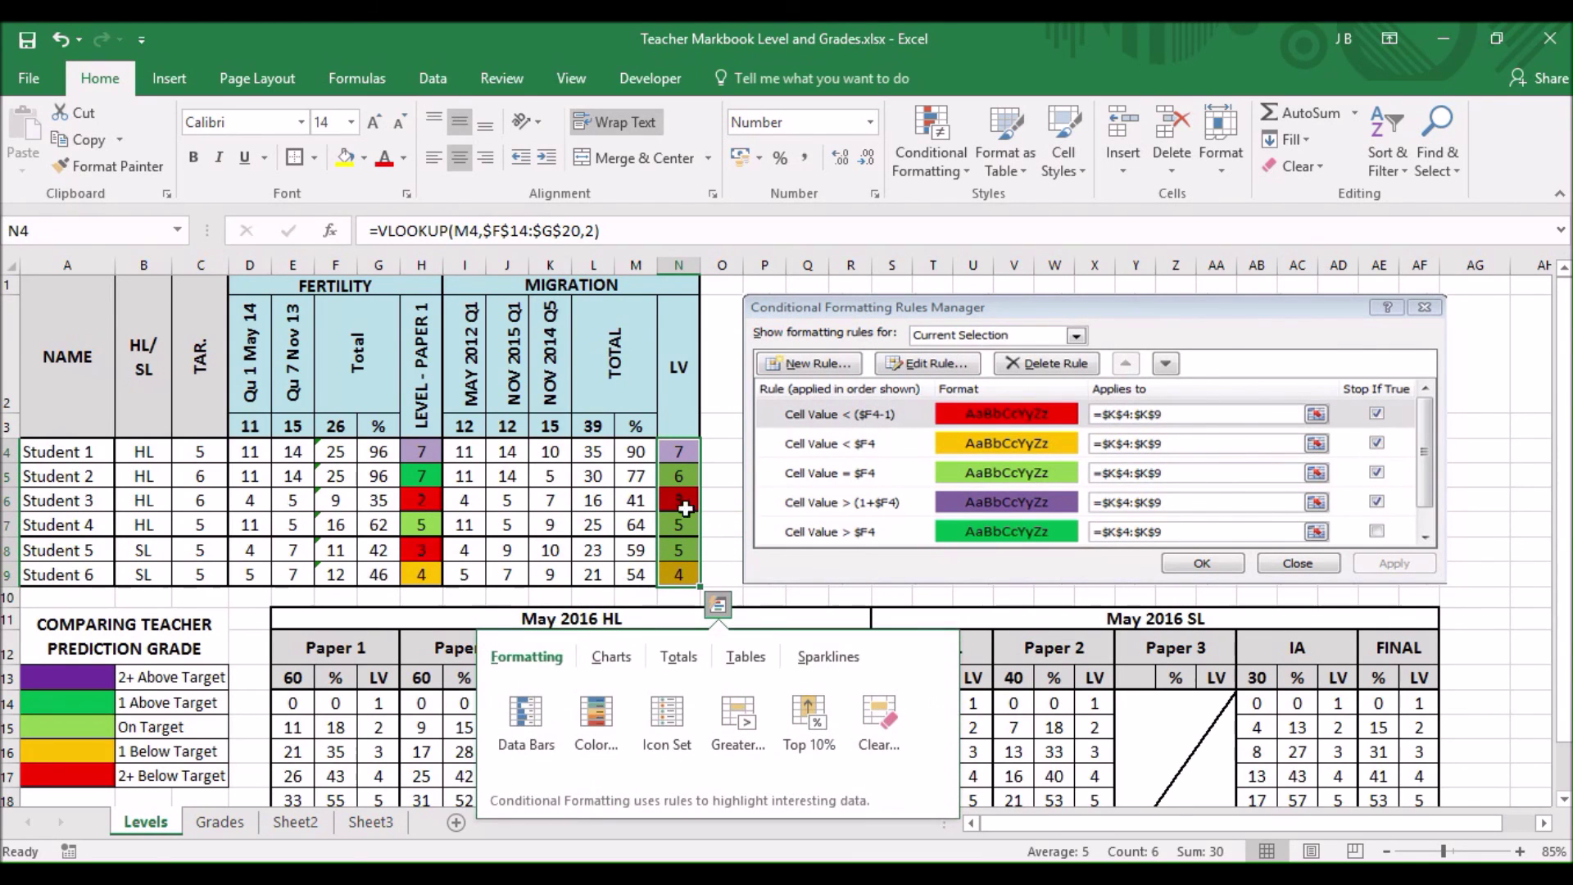
pyautogui.click(70, 165)
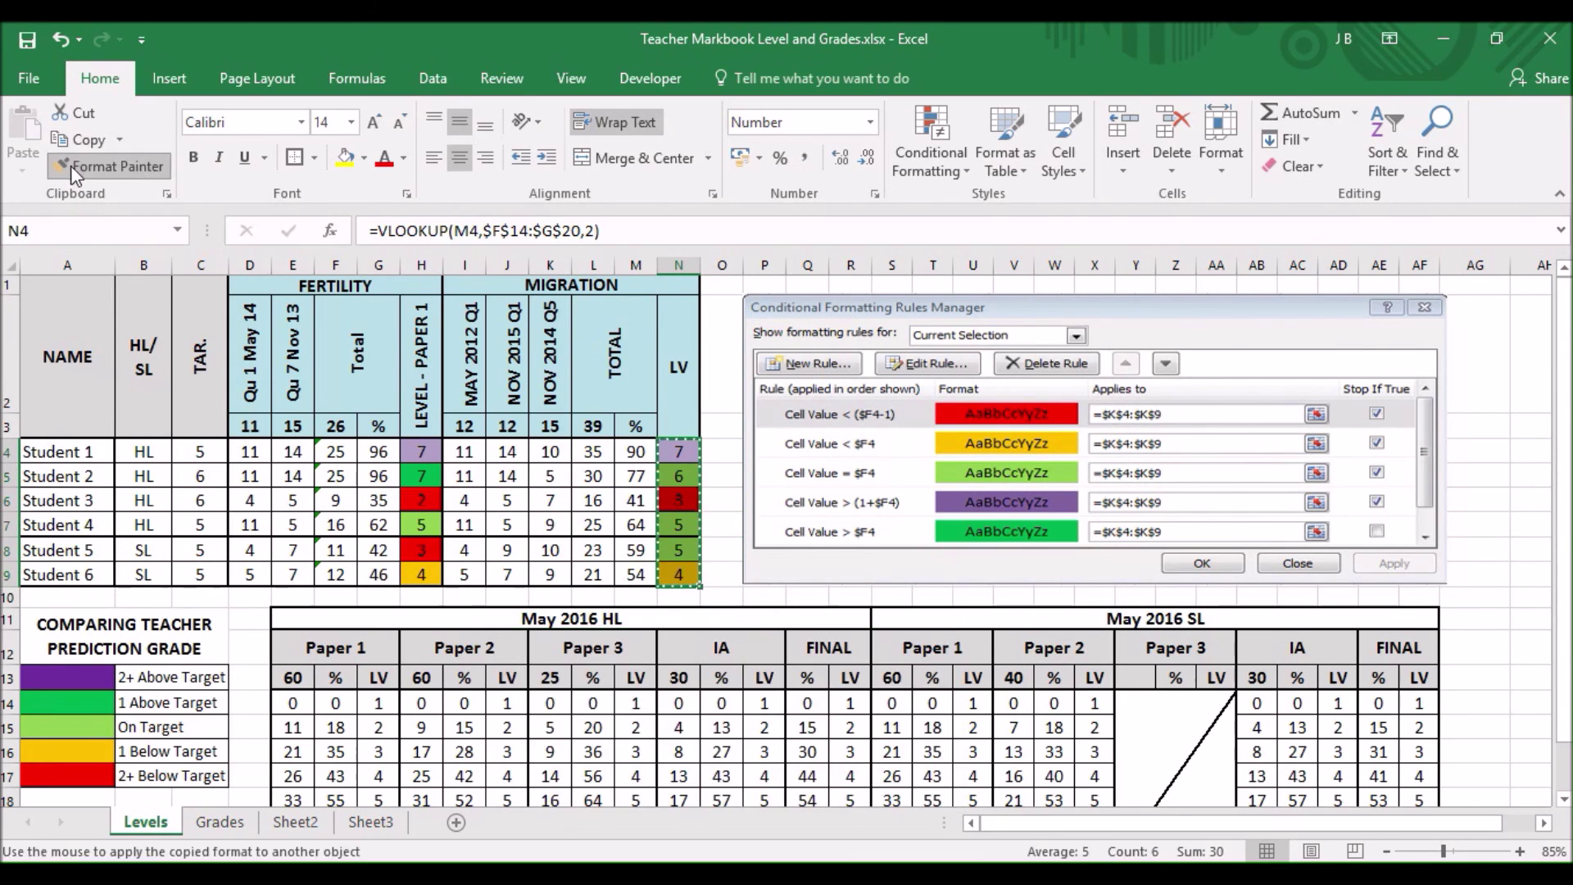
pyautogui.click(423, 451)
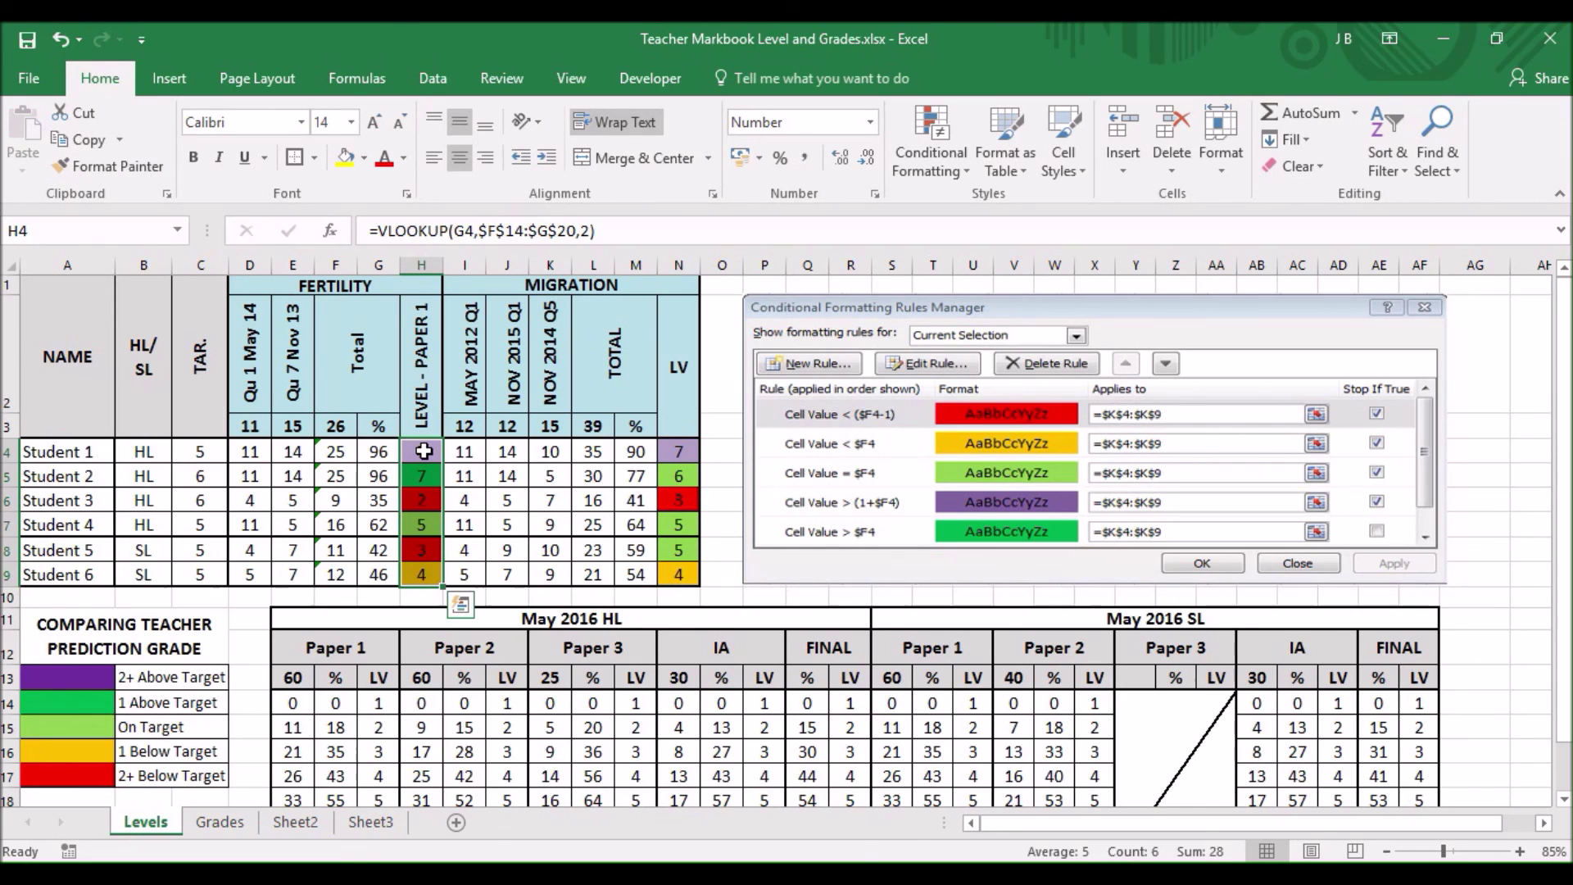
# - Check in Manage Rules that H4:H9's on-target rule now reads =H4=$C4
pyautogui.click(906, 146)
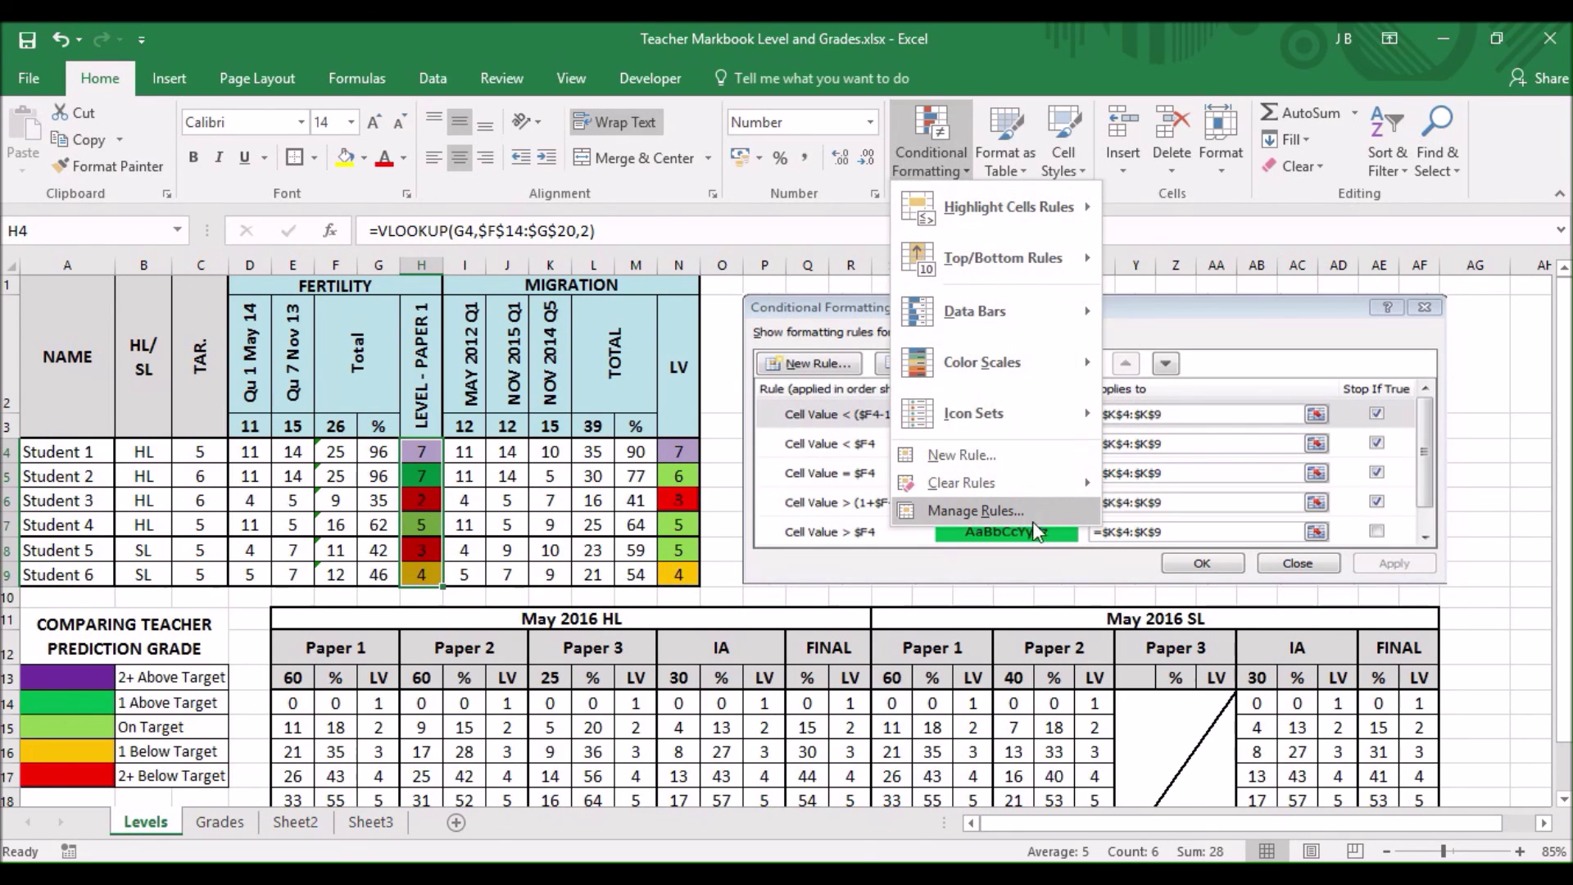
pyautogui.click(975, 511)
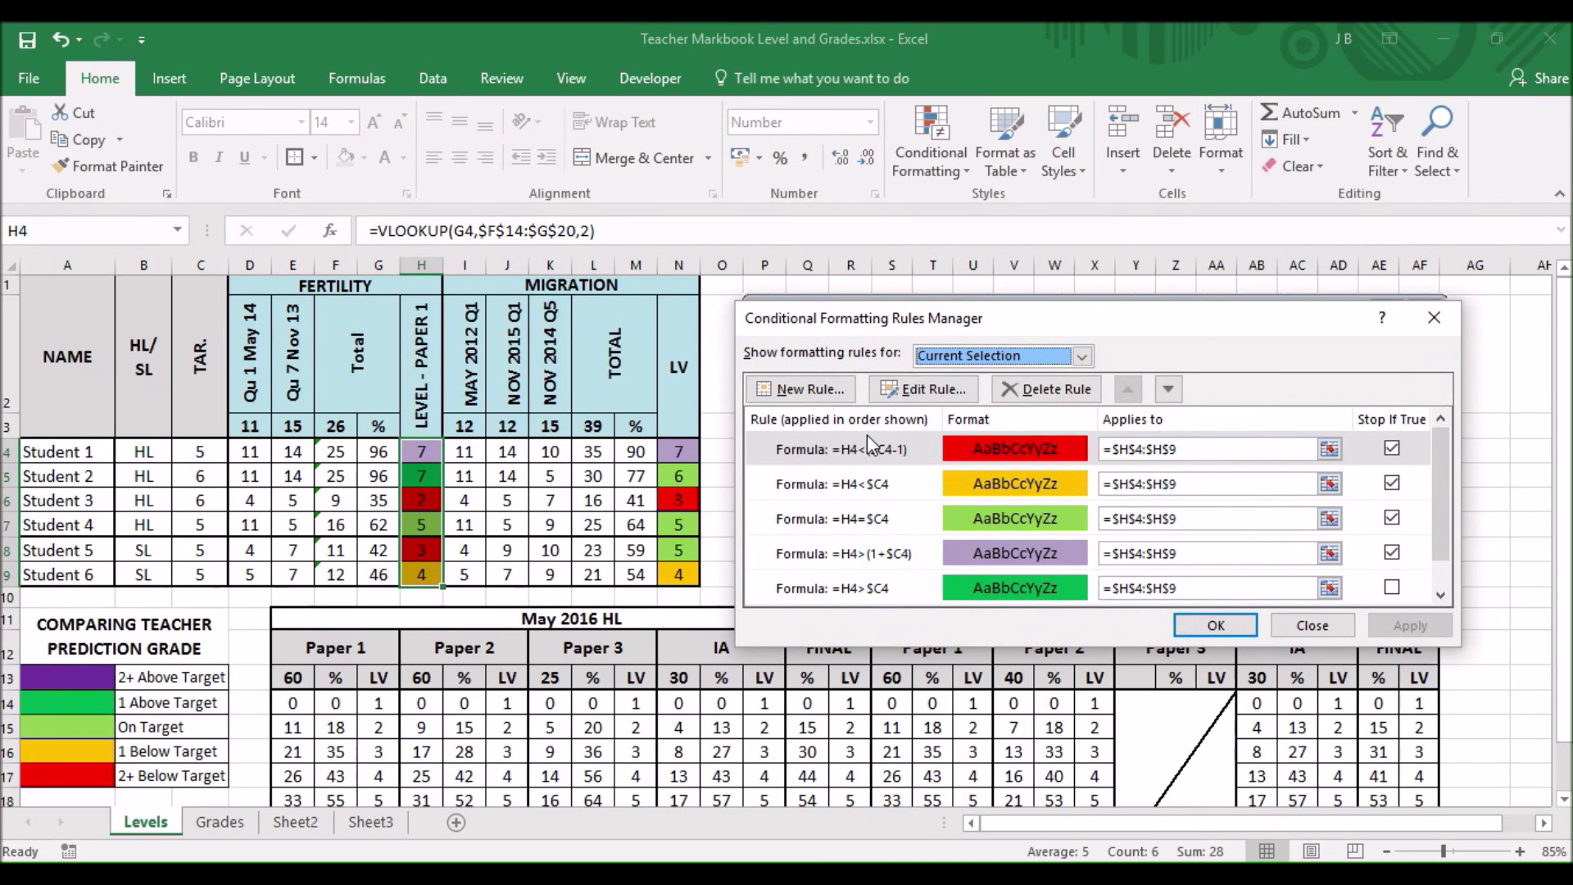
pyautogui.click(1216, 625)
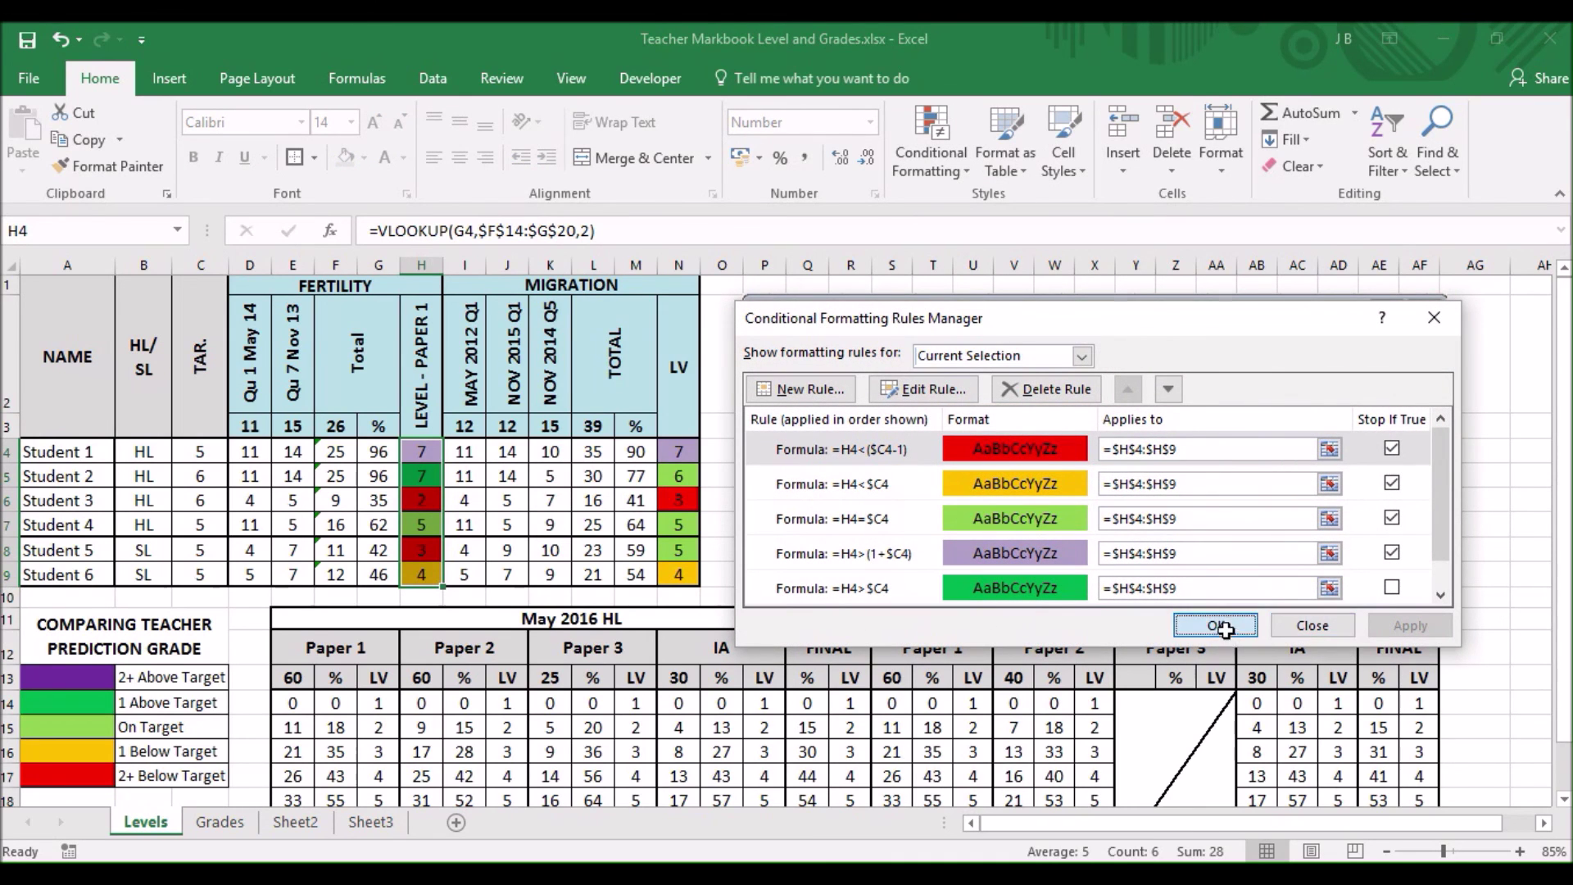